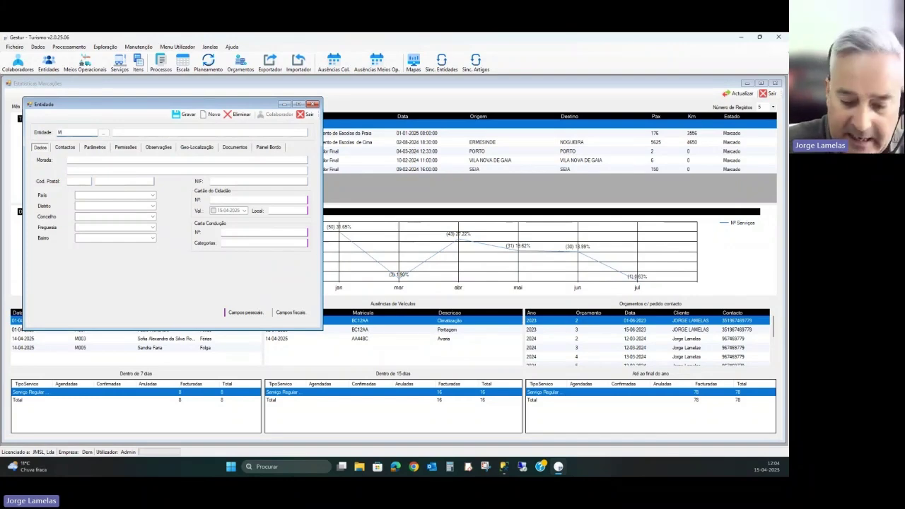
- Complete the entity code and enter the collaborator's full name, correcting a typo
{"action": "type", "text": "05"}
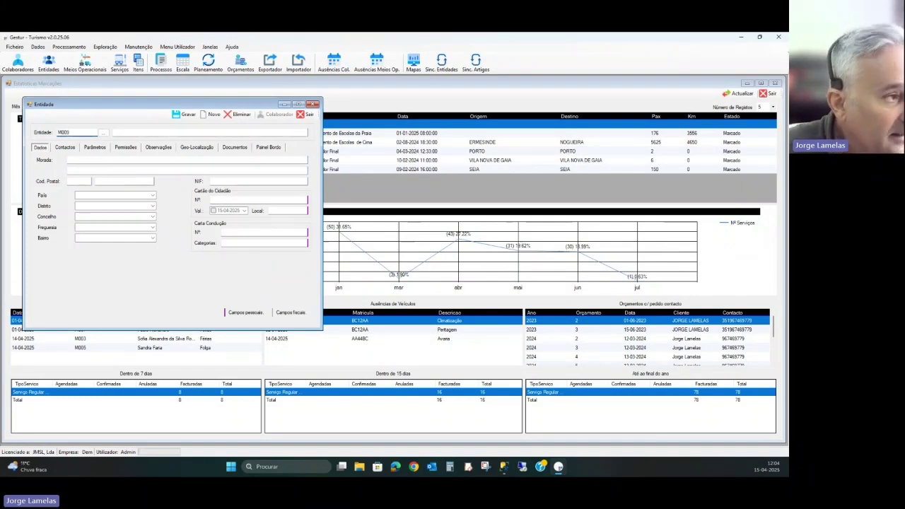
{"action": "key", "text": "Tab"}
{"action": "key", "text": "Tab"}
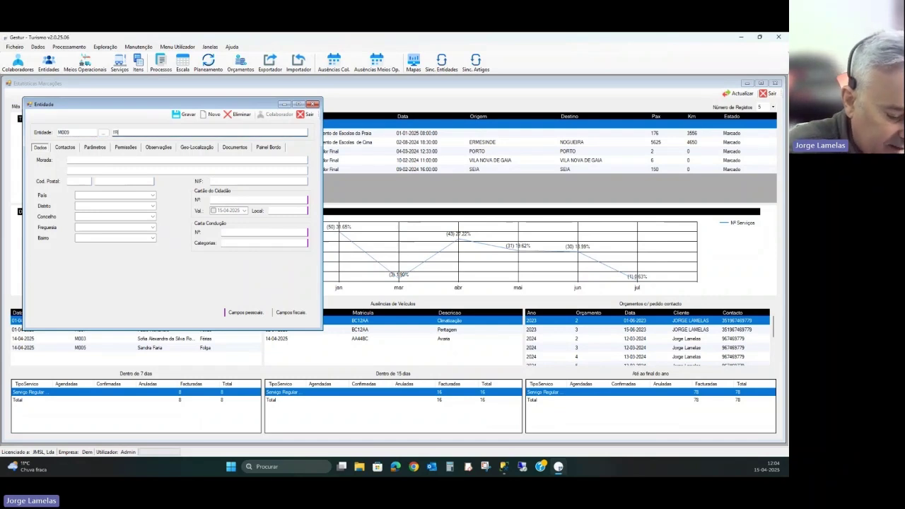
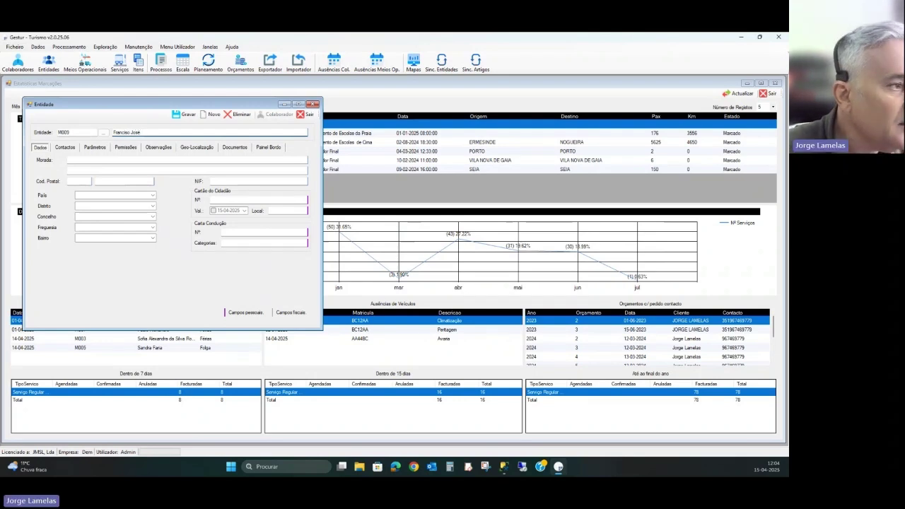
- Enter postal code 0000-000, locality Porto and country Portugal
{"action": "left_click", "coordinate": [72, 181]}
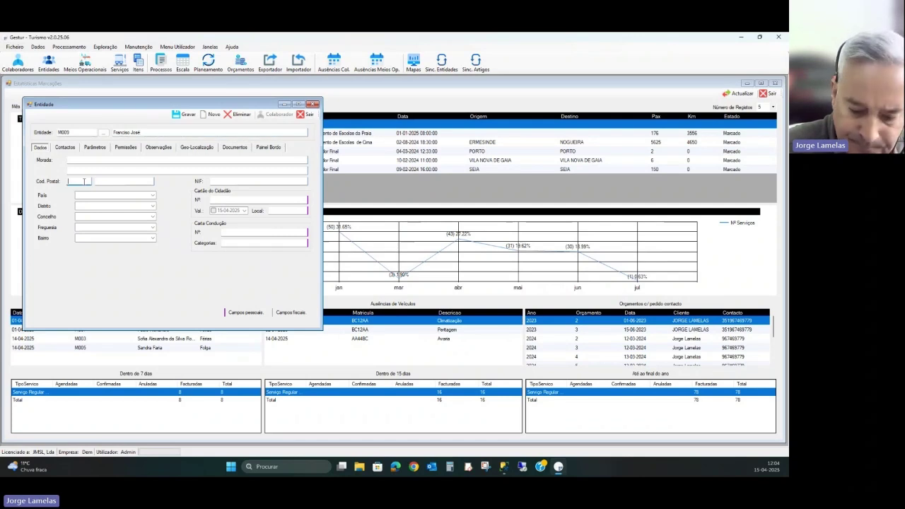
{"action": "type", "text": "0000-"}
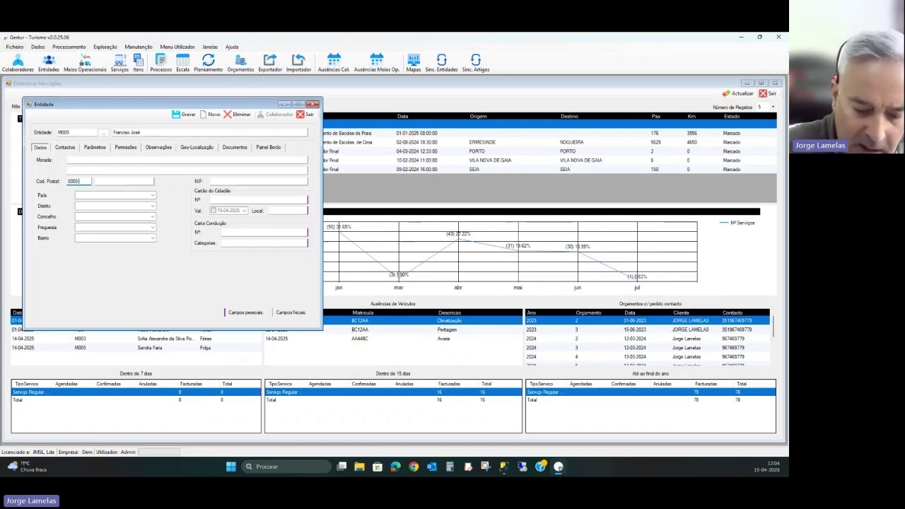
{"action": "type", "text": "000"}
{"action": "left_click", "coordinate": [103, 182]}
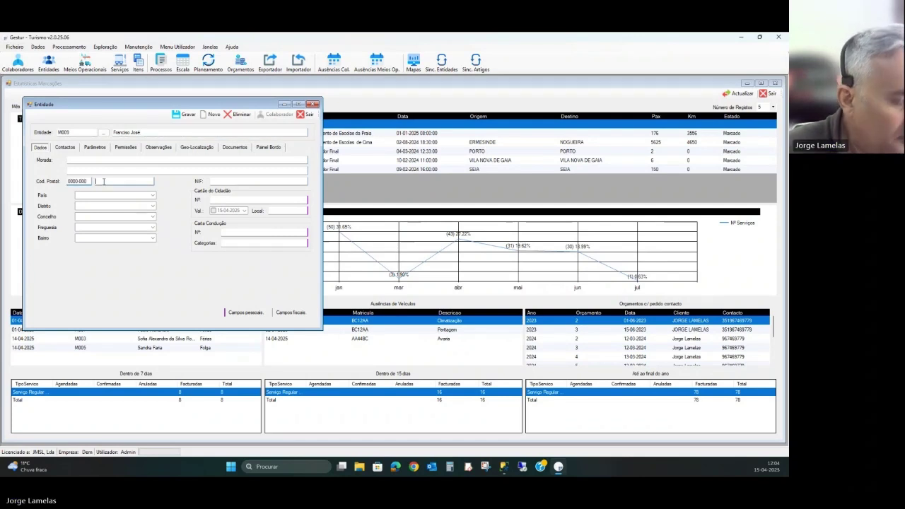
{"action": "type", "text": "Porto"}
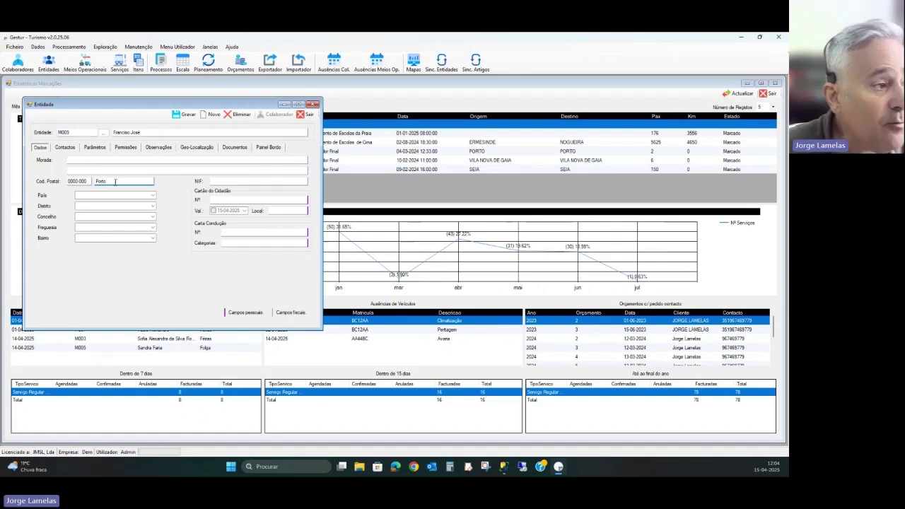
{"action": "left_click", "coordinate": [243, 183]}
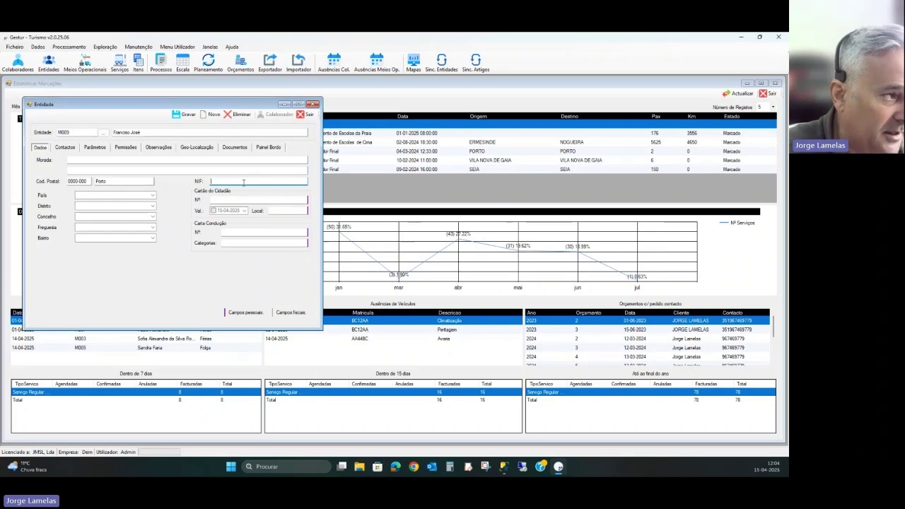
{"action": "left_click", "coordinate": [88, 197]}
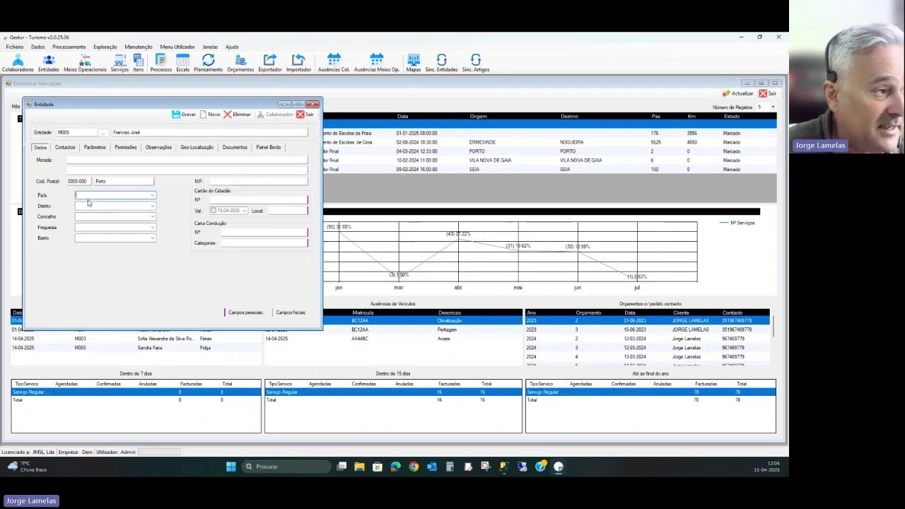
{"action": "type", "text": "port"}
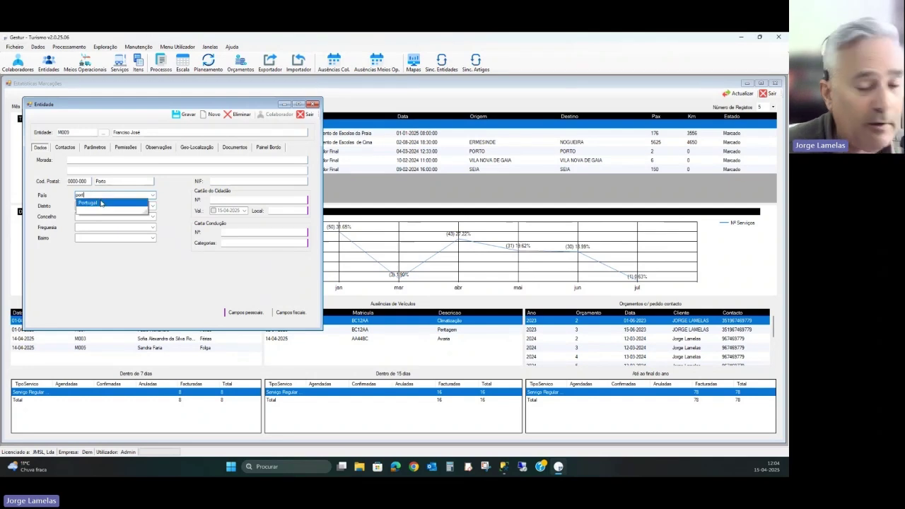
{"action": "left_click", "coordinate": [101, 203]}
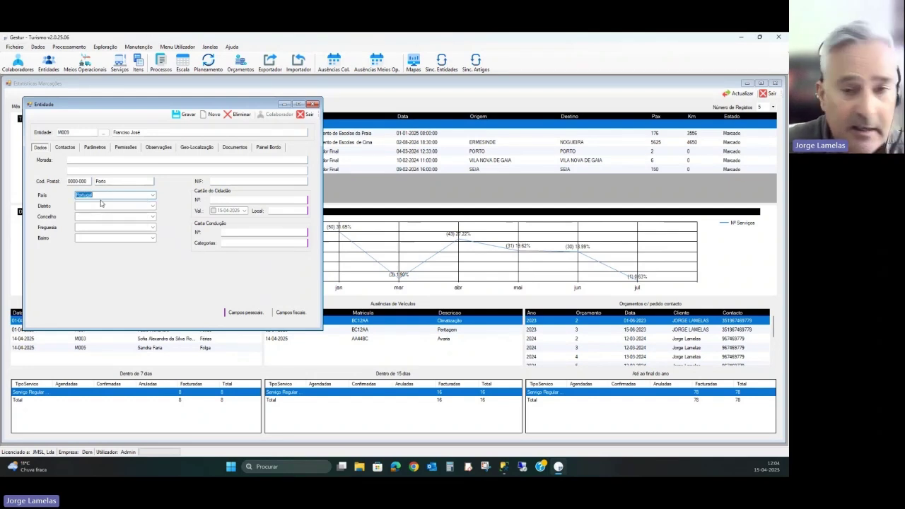
{"action": "left_click", "coordinate": [65, 147]}
- Enter the contact e-mail, then set entity status Activo and type Colaboradores
{"action": "left_click", "coordinate": [80, 160]}
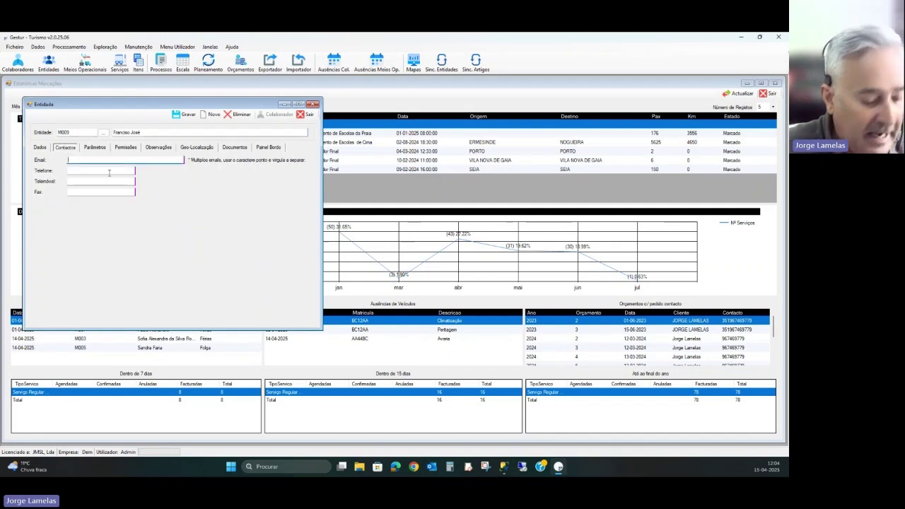
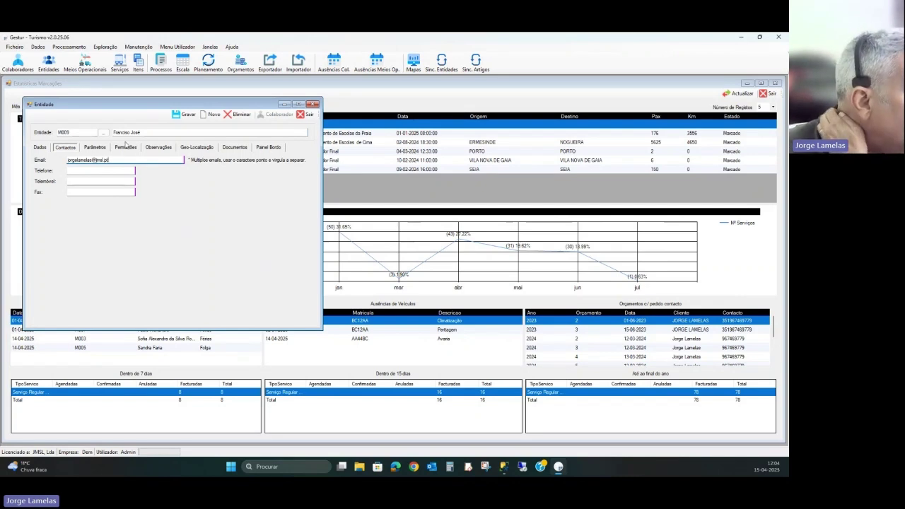
{"action": "left_click", "coordinate": [96, 148]}
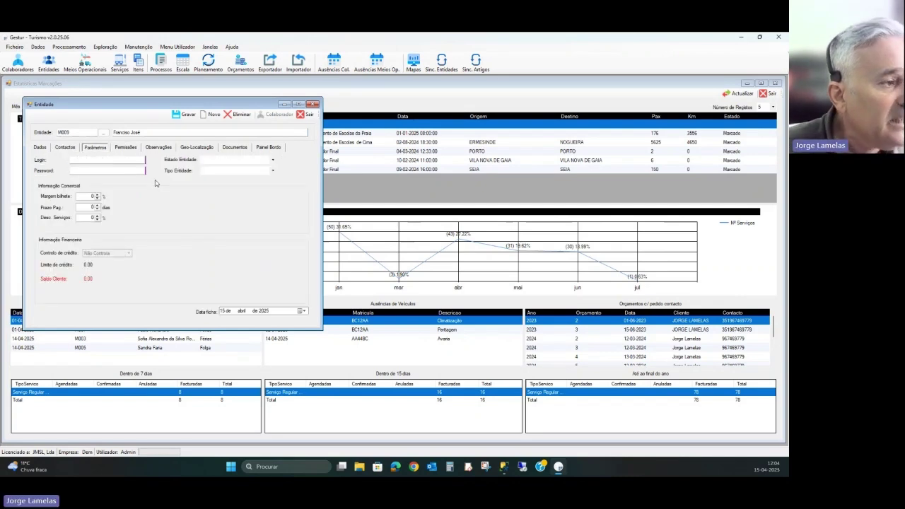
{"action": "left_click", "coordinate": [272, 160]}
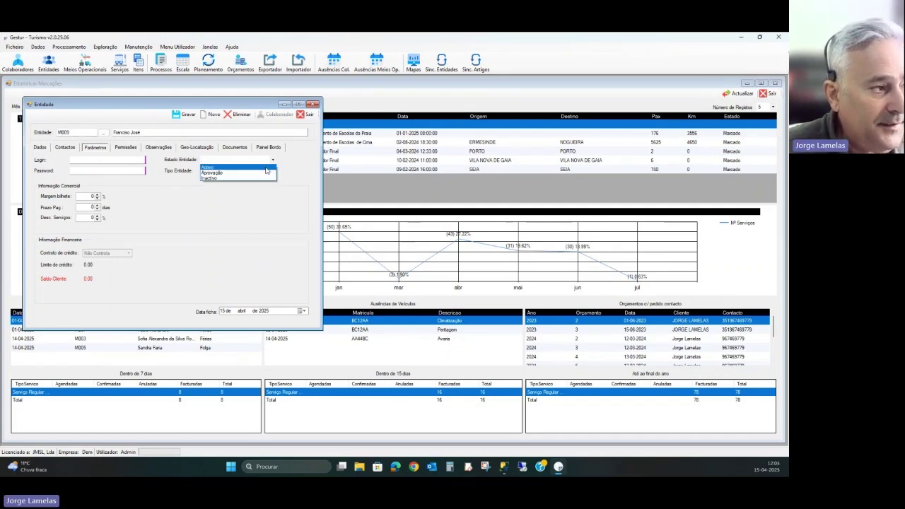
{"action": "left_click", "coordinate": [266, 168]}
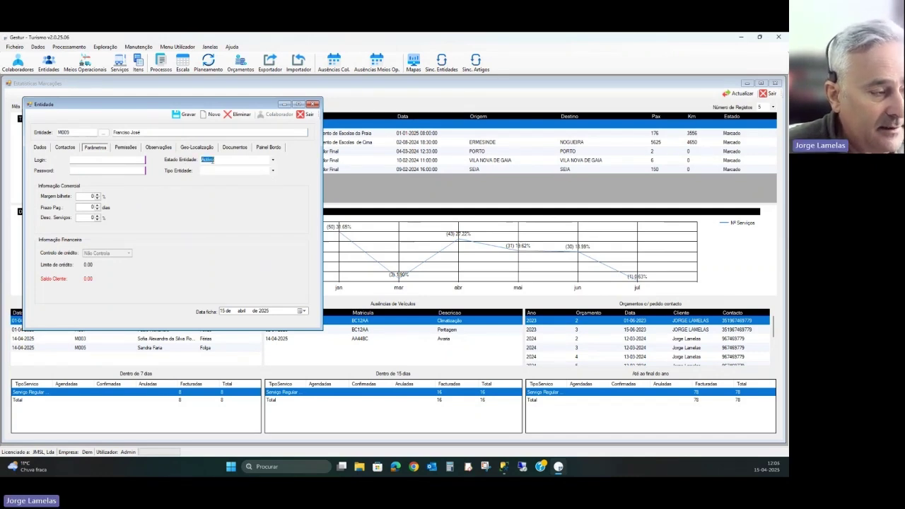
{"action": "left_click", "coordinate": [272, 171]}
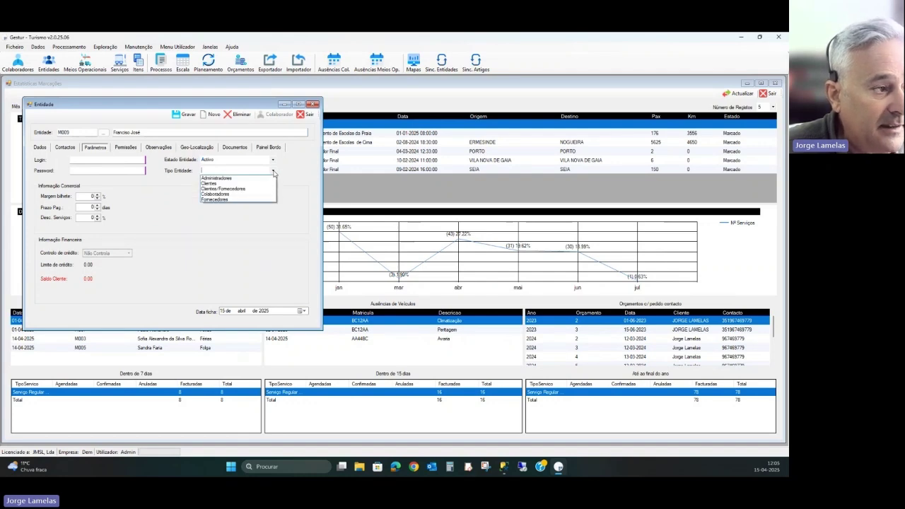
{"action": "left_click", "coordinate": [253, 196]}
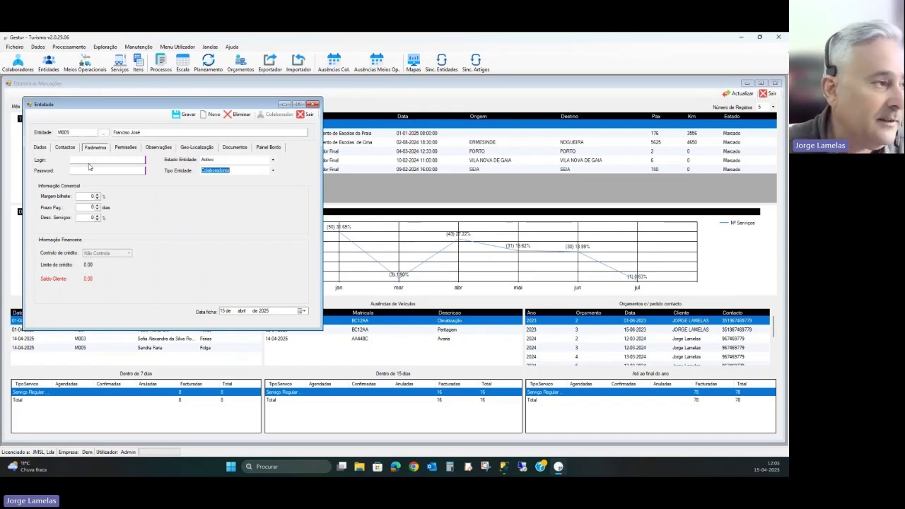
- Use the entity's own code as its login and enter the account password
{"action": "left_click", "coordinate": [91, 159]}
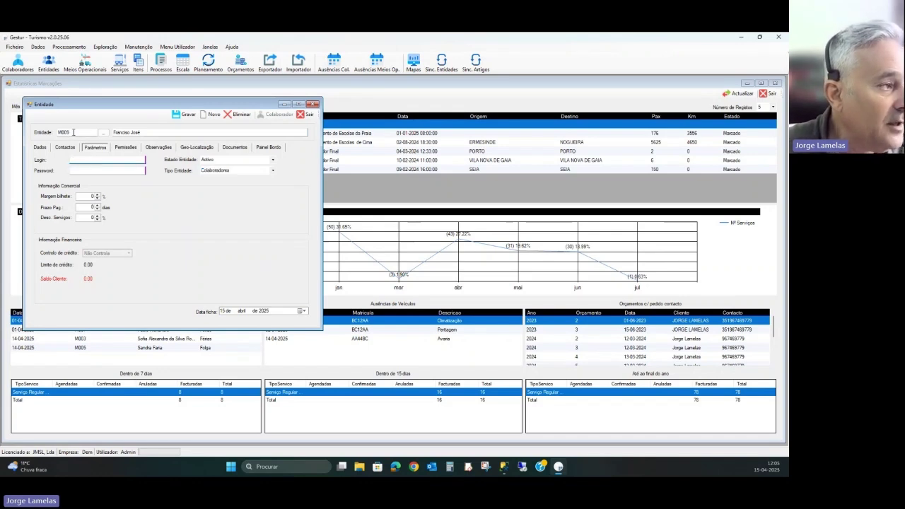
{"action": "left_click_drag", "start_coordinate": [72, 132], "coordinate": [52, 132]}
{"action": "key", "text": "ctrl+c"}
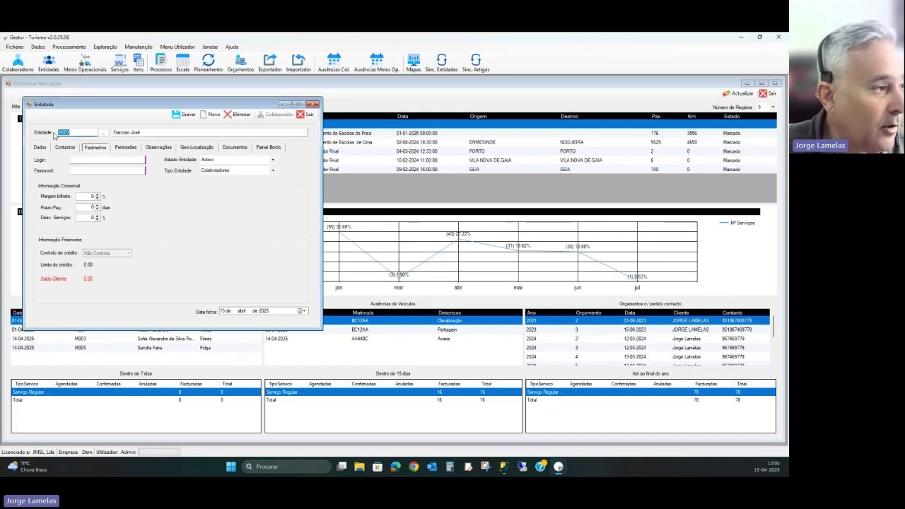
{"action": "left_click", "coordinate": [109, 161]}
{"action": "key", "text": "ctrl+v"}
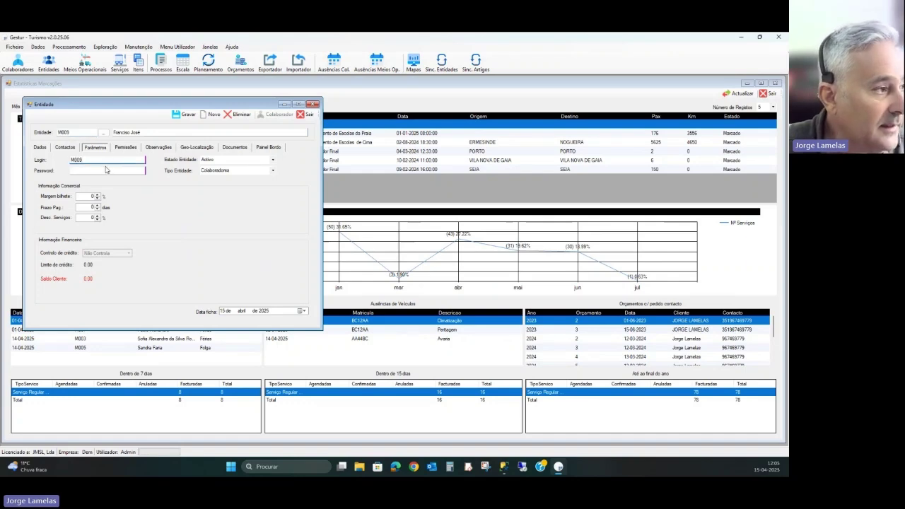
{"action": "left_click", "coordinate": [107, 171]}
{"action": "key", "text": "ctrl+v"}
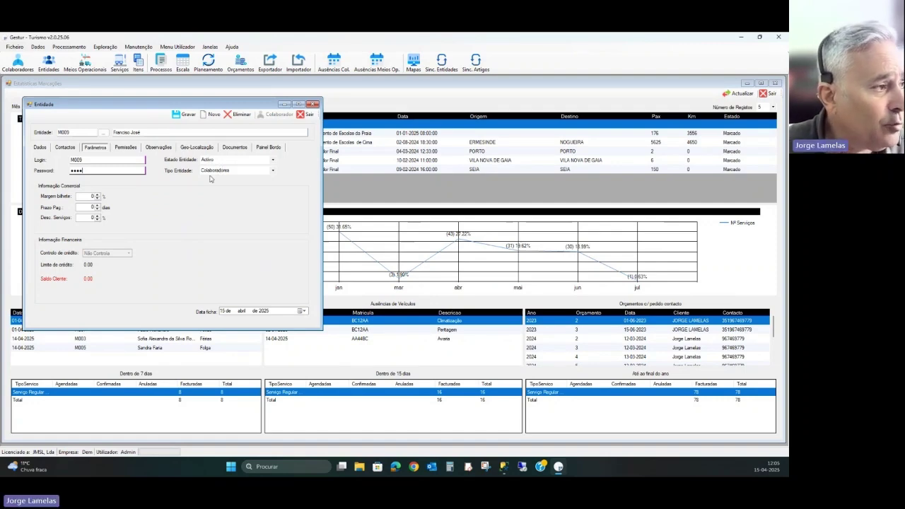
{"action": "left_click", "coordinate": [60, 150]}
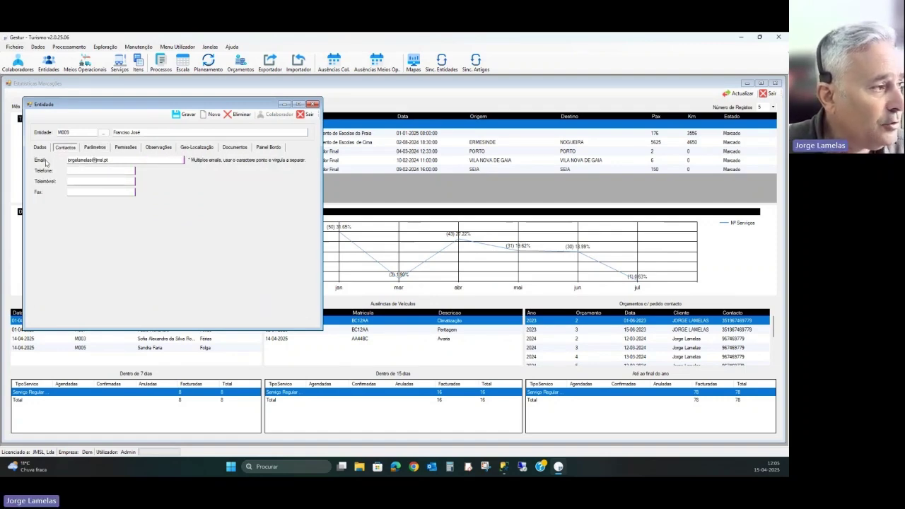
- Save the entity from the Dados tab, accepting the final-consumer and duplicate NIF warnings
{"action": "left_click", "coordinate": [39, 151]}
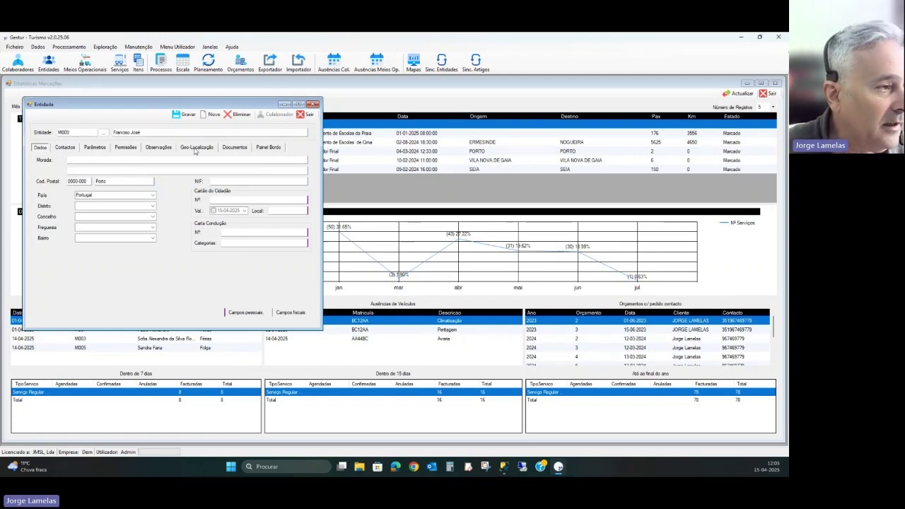
{"action": "left_click", "coordinate": [184, 116]}
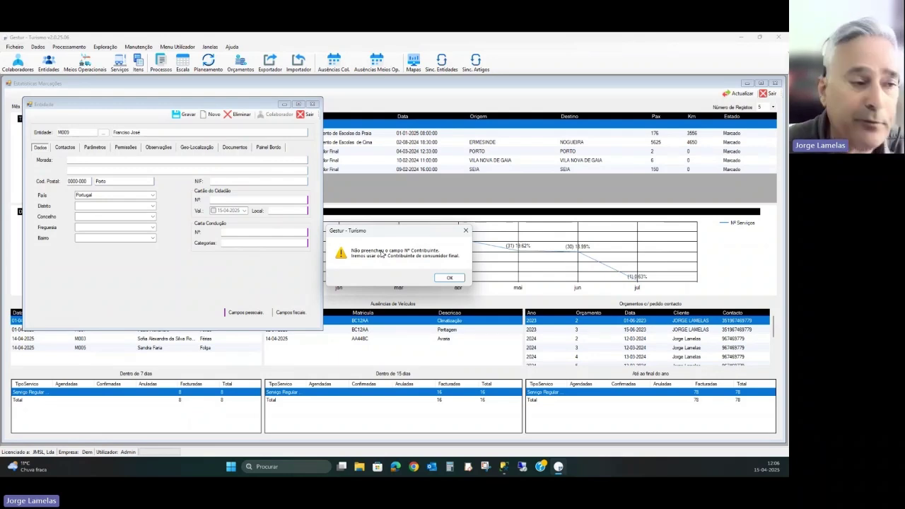
{"action": "left_click", "coordinate": [451, 278]}
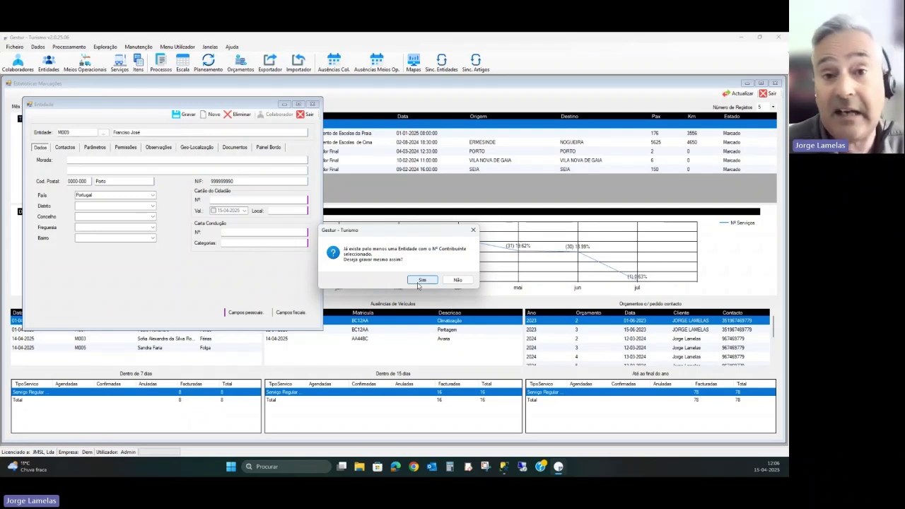
{"action": "left_click", "coordinate": [420, 281]}
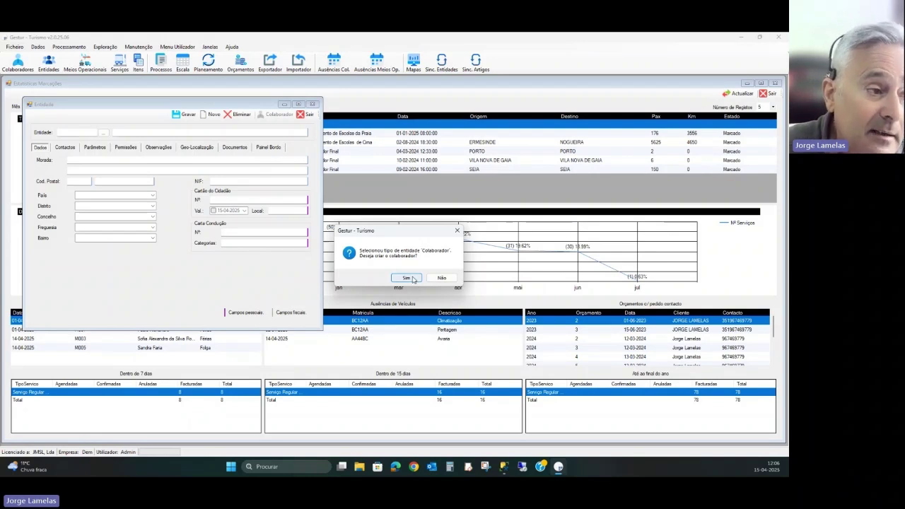
- Answer Sim to 'Deseja criar o colaborador?' to open the Colaborador window
{"action": "left_click", "coordinate": [411, 278]}
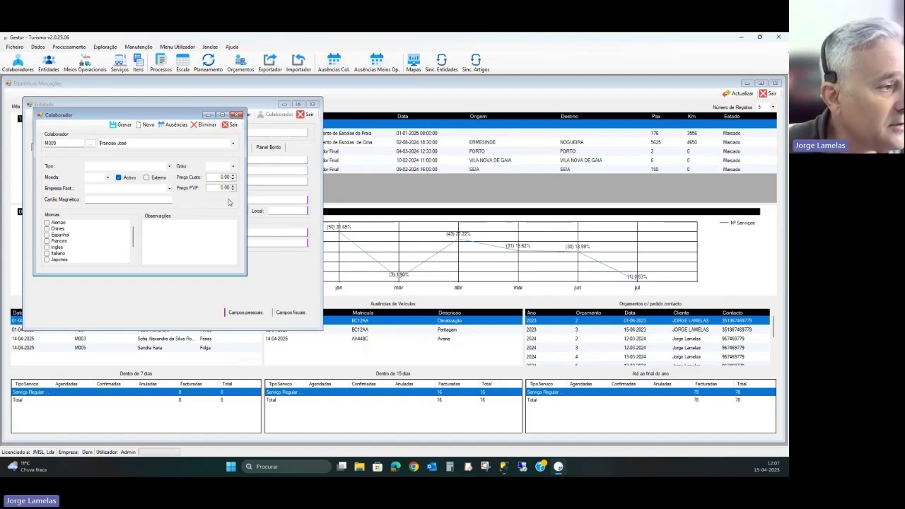
- Set Tipo Motorista D, Moeda Euro, Grau 0, Empresa Fact. Empresa Demonstração, and save
{"action": "left_click", "coordinate": [170, 166]}
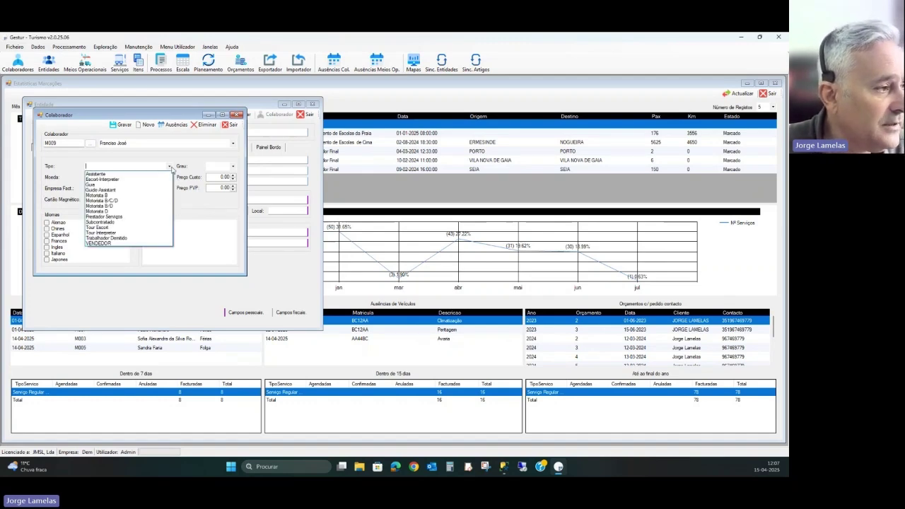
{"action": "left_click", "coordinate": [138, 213]}
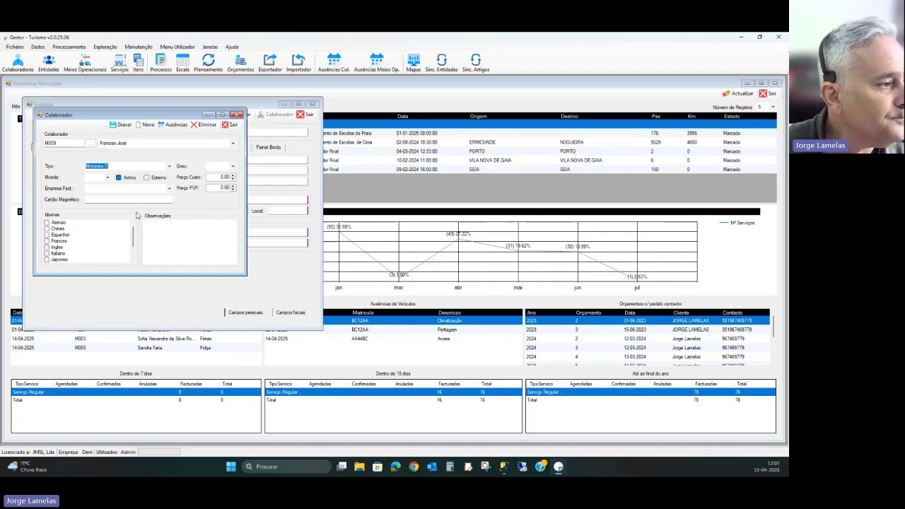
{"action": "left_click", "coordinate": [108, 178]}
{"action": "left_click", "coordinate": [99, 184]}
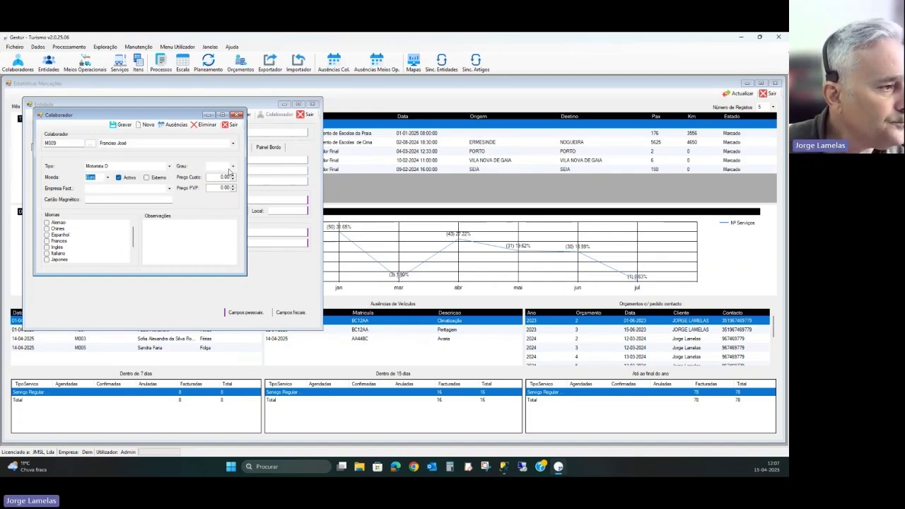
{"action": "left_click", "coordinate": [233, 168]}
{"action": "left_click", "coordinate": [230, 174]}
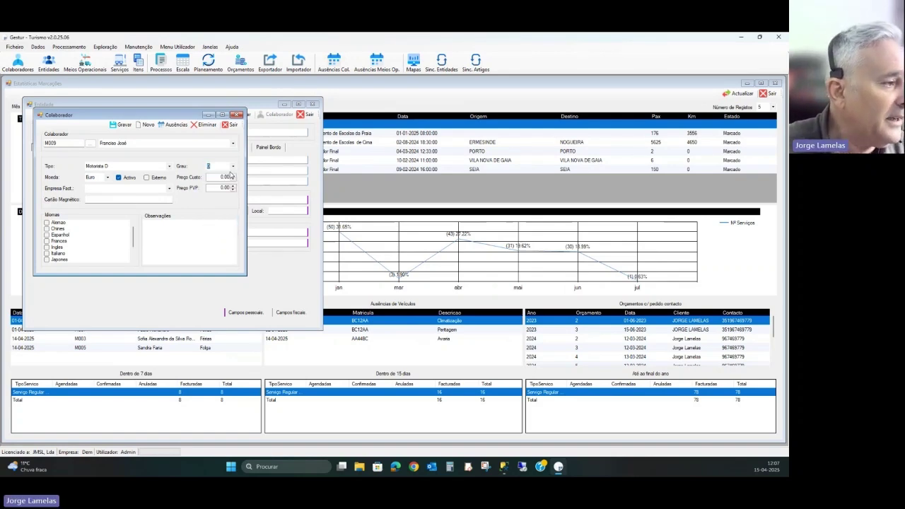
{"action": "left_click", "coordinate": [170, 188]}
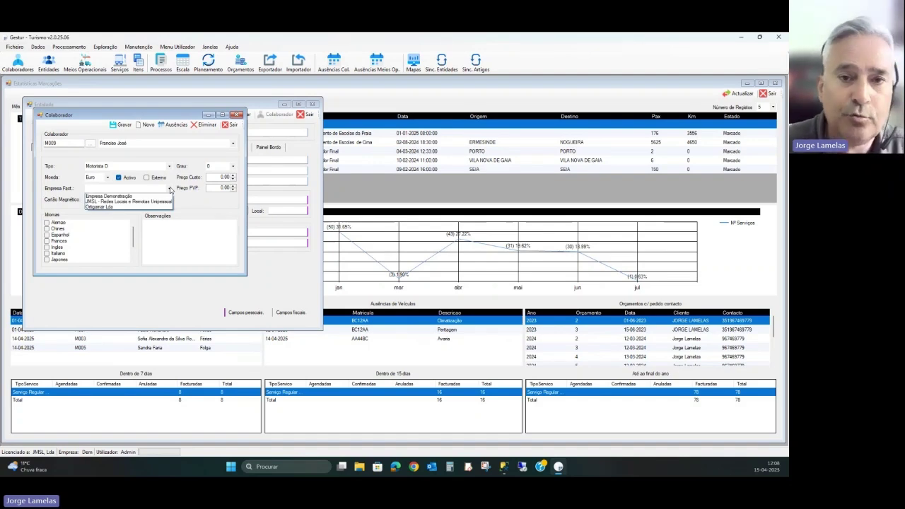
{"action": "left_click", "coordinate": [163, 196]}
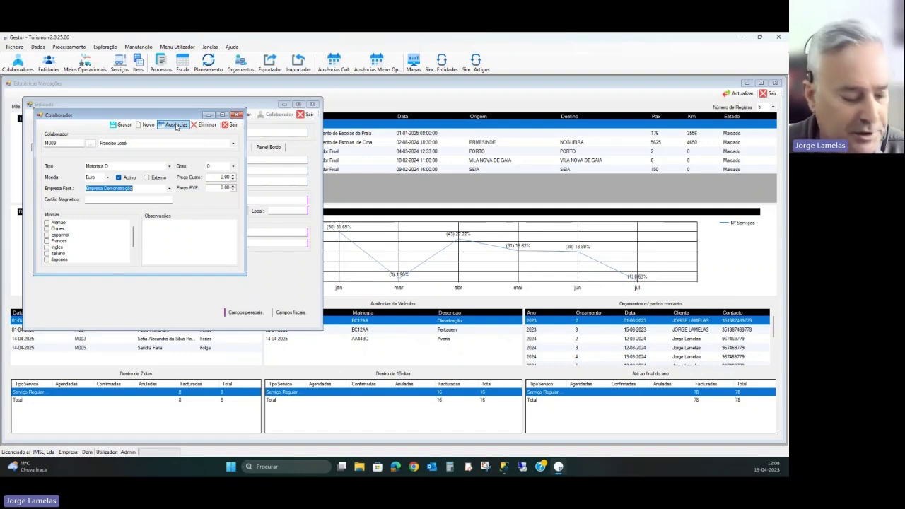
{"action": "left_click", "coordinate": [128, 126]}
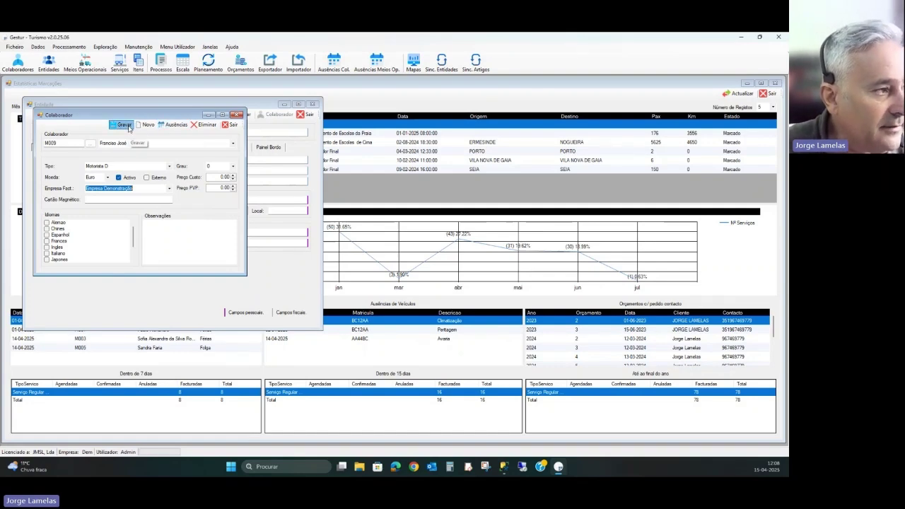
- Close the collaborator window and reload entity M009 to check its saved tax number
{"action": "left_click", "coordinate": [230, 124]}
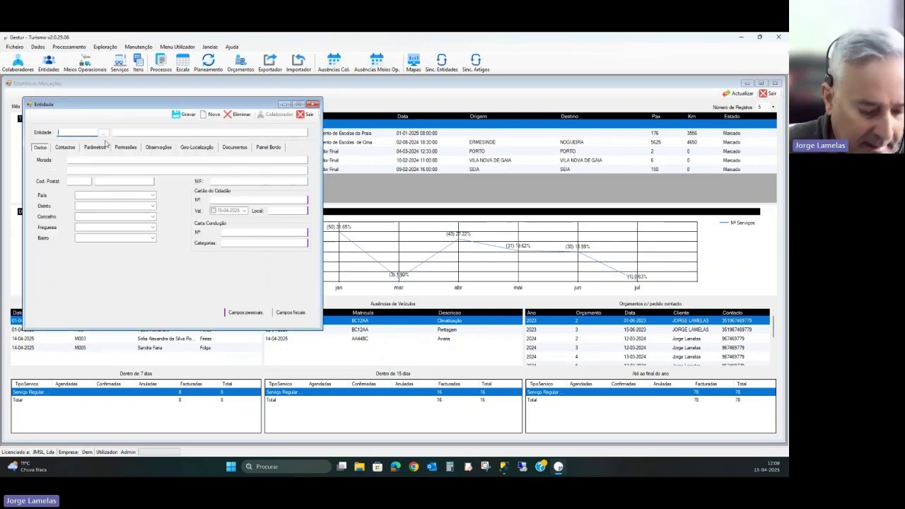
{"action": "type", "text": "M0009"}
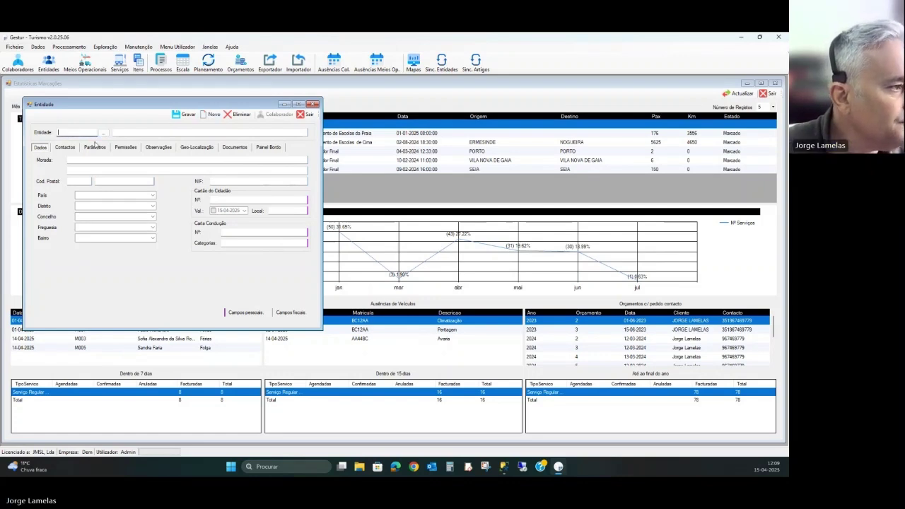
{"action": "left_click", "coordinate": [103, 133]}
{"action": "left_click_drag", "start_coordinate": [241, 191], "coordinate": [240, 235]}
{"action": "left_click", "coordinate": [190, 235]}
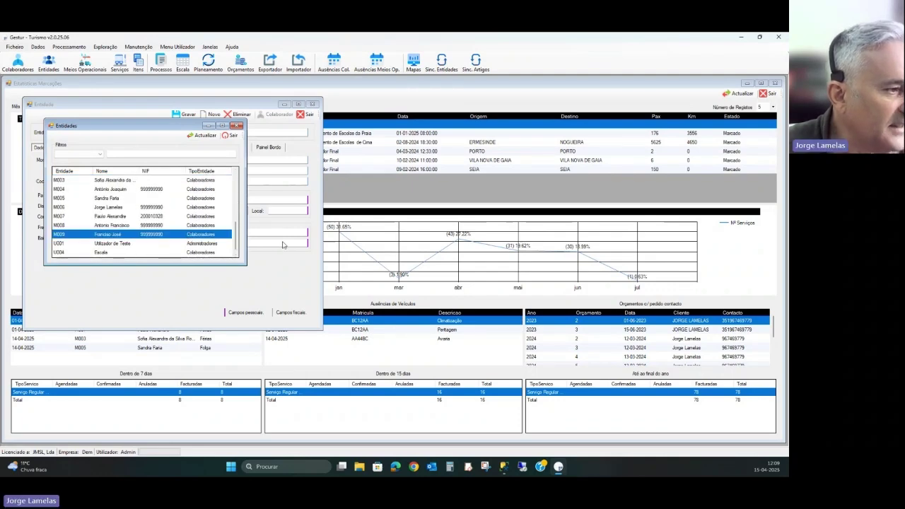
{"action": "key", "text": "Return"}
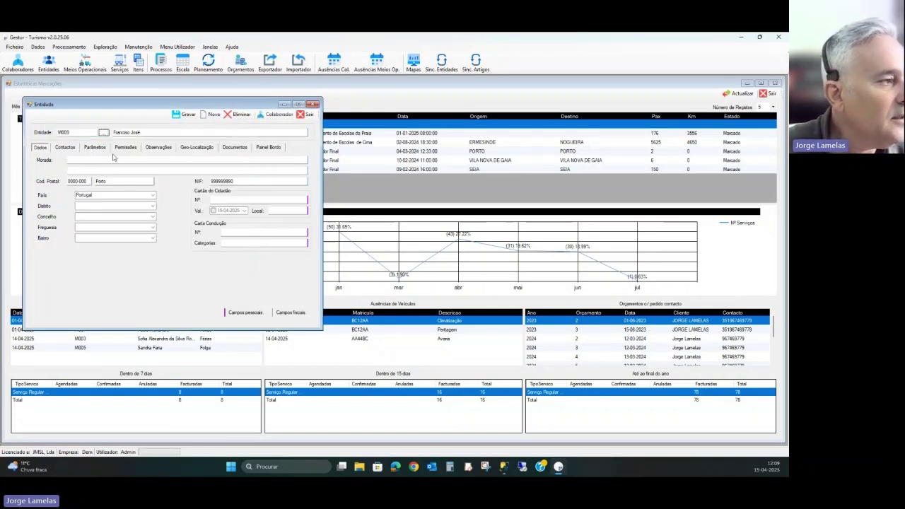
{"action": "left_click", "coordinate": [92, 132]}
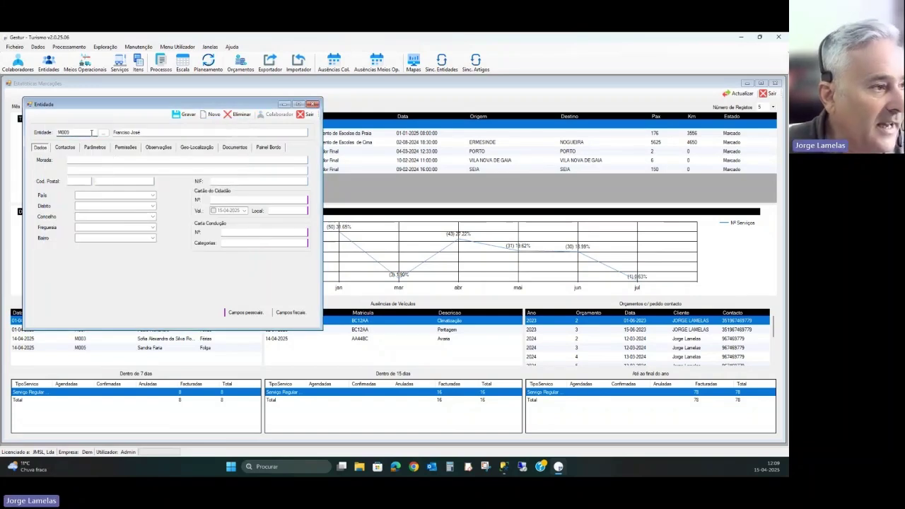
{"action": "left_click", "coordinate": [274, 184]}
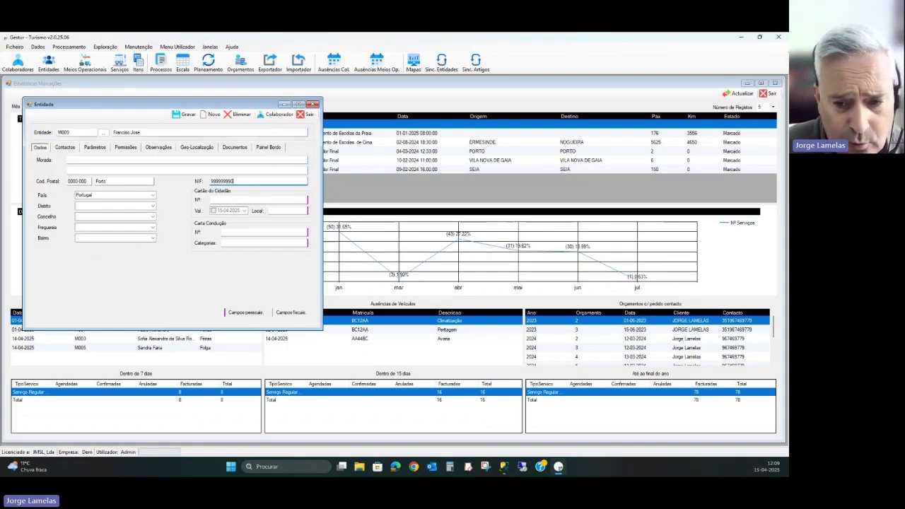
- Switch back to the PowerPoint presentation slides
{"action": "key", "text": "super+Tab"}
{"action": "key", "text": "Escape"}
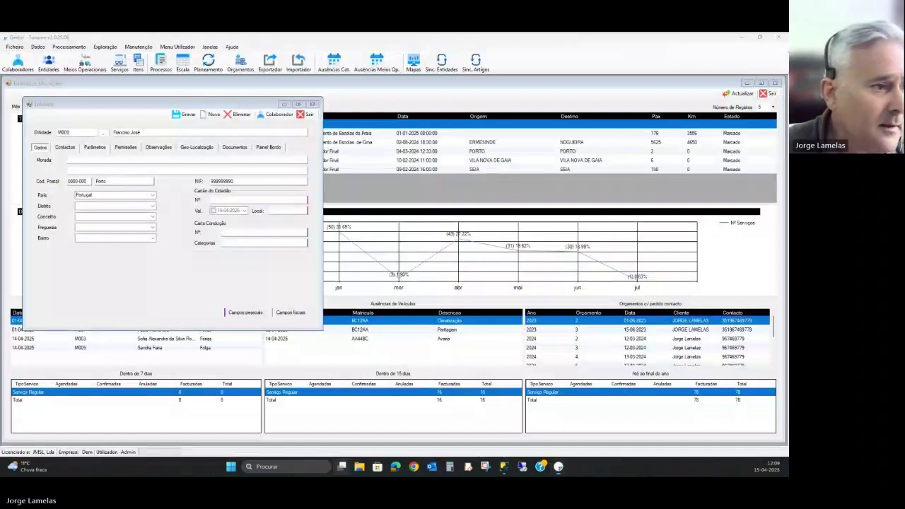
{"action": "key", "text": "alt+Tab"}
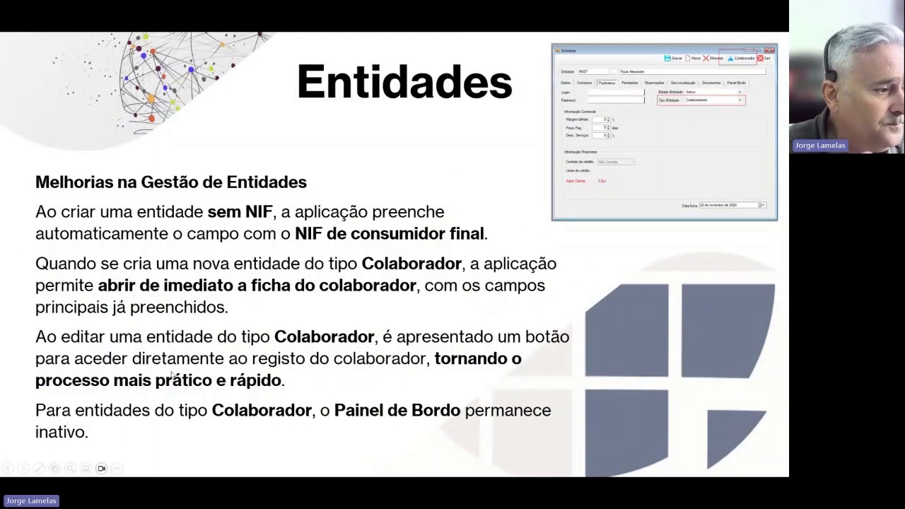
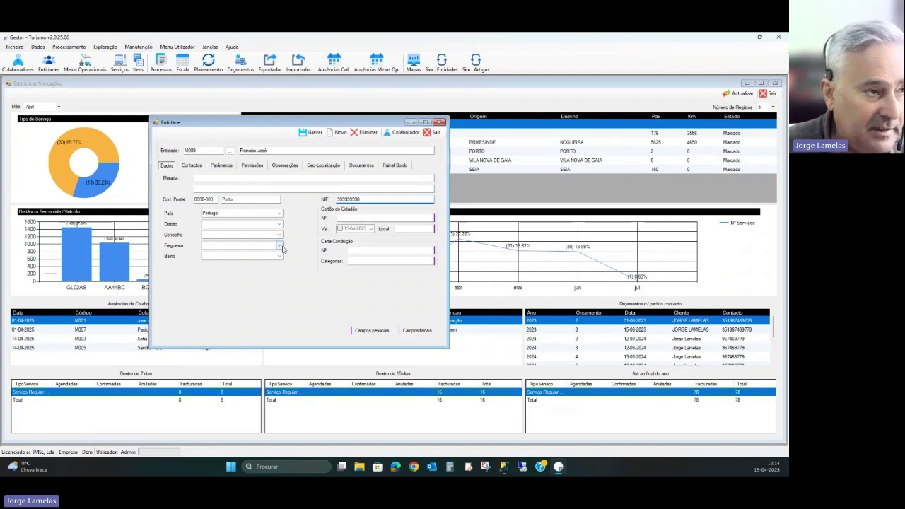
- Open the collaborator record linked to entity M009, located in Porto, Portugal
{"action": "left_click", "coordinate": [406, 132]}
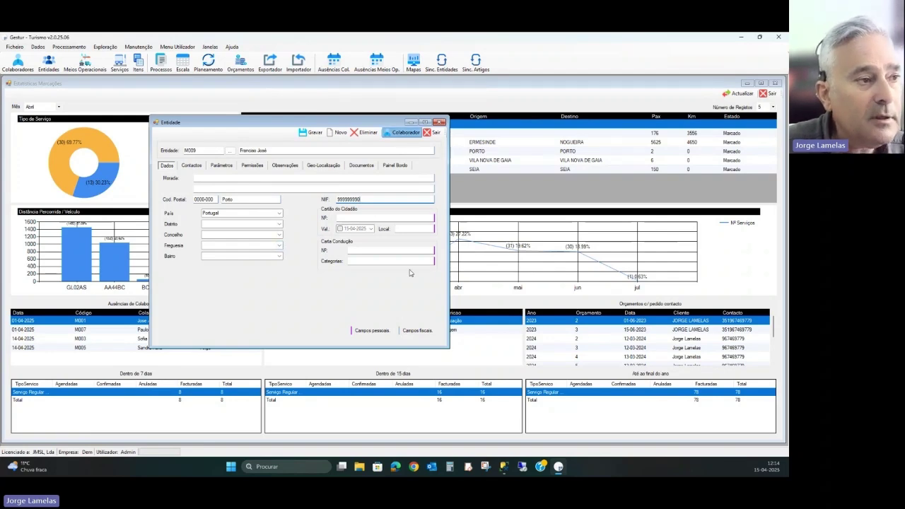
{"action": "left_click_drag", "start_coordinate": [164, 139], "coordinate": [371, 193]}
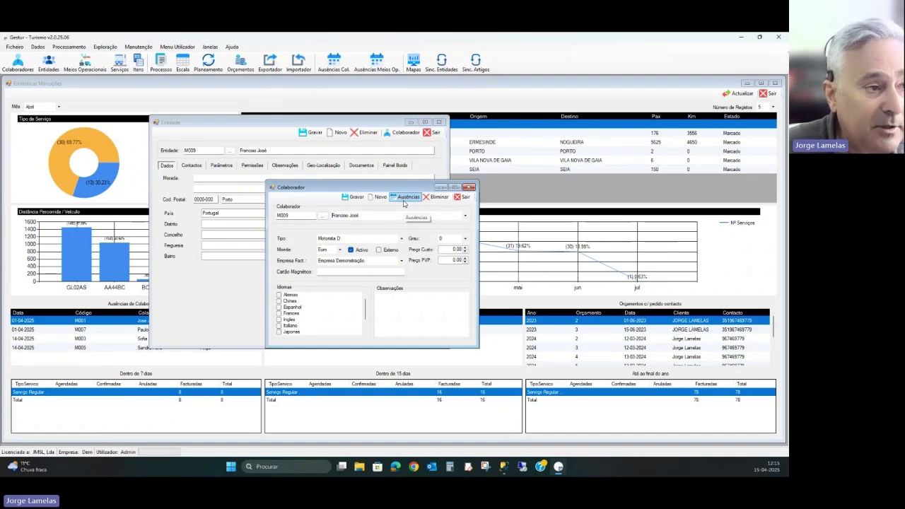
{"action": "left_click", "coordinate": [463, 197]}
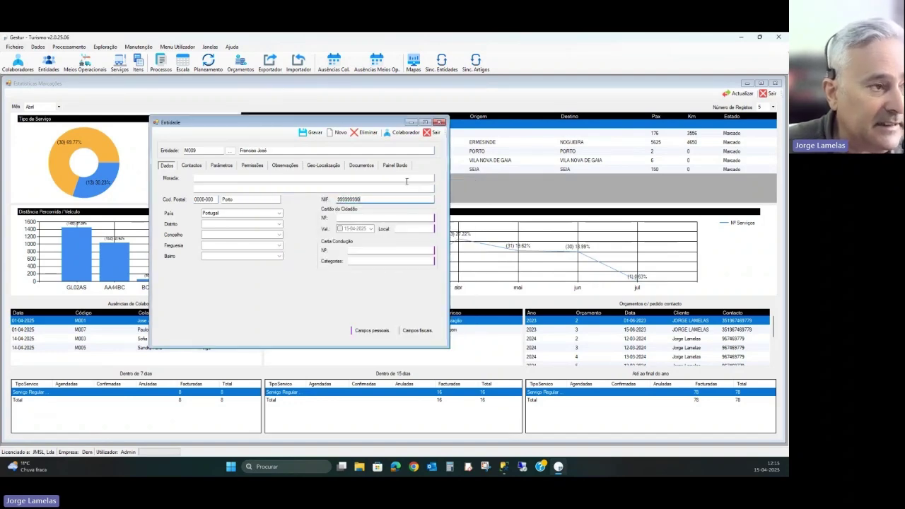
- Clear the entity form and pick entity 00003, Agrupamento de Escolas de Cima, from the Entidades list
{"action": "left_click", "coordinate": [336, 133]}
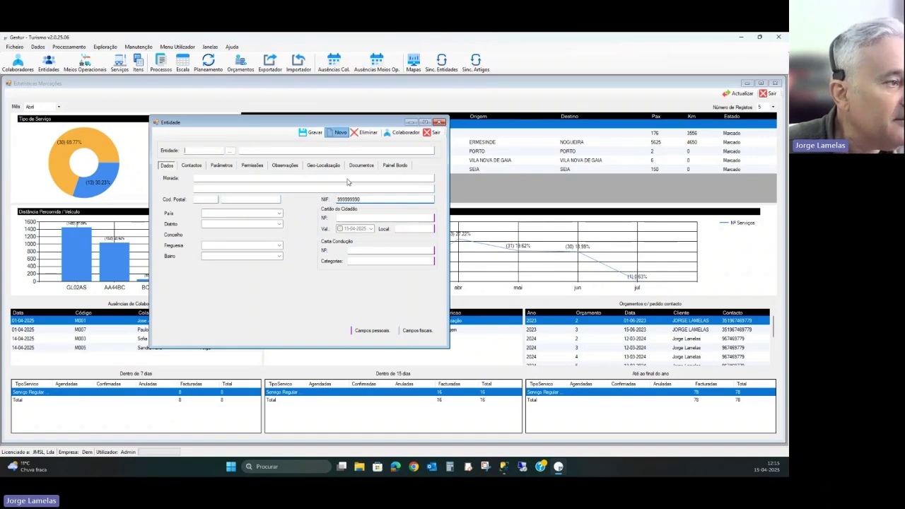
{"action": "left_click", "coordinate": [230, 150]}
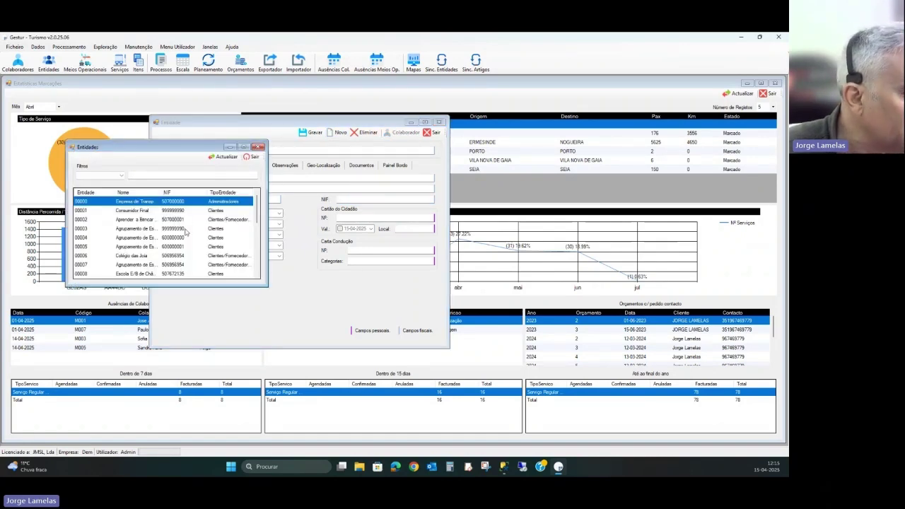
{"action": "left_click", "coordinate": [187, 230]}
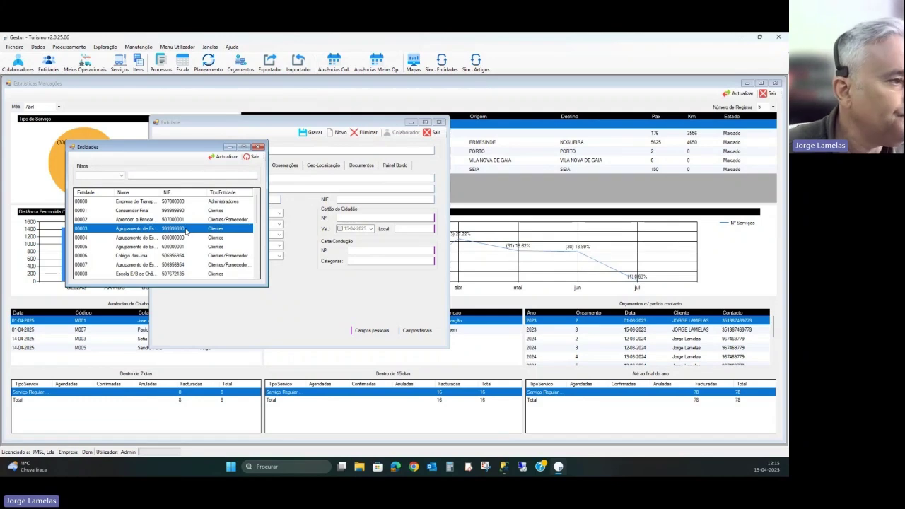
{"action": "double_click", "coordinate": [187, 231]}
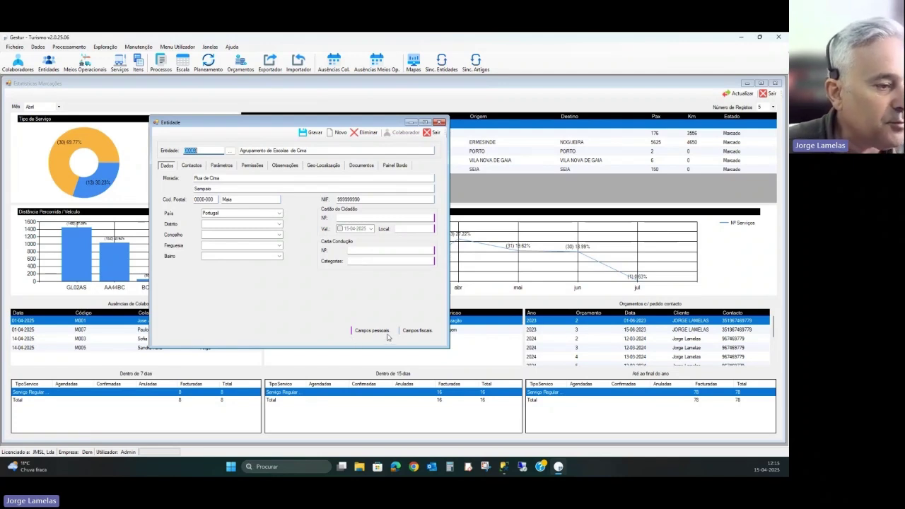
- Append a second e-mail address after a semicolon in Contactos, then review Parâmetros showing the 525 Eur balance
{"action": "left_click", "coordinate": [189, 166]}
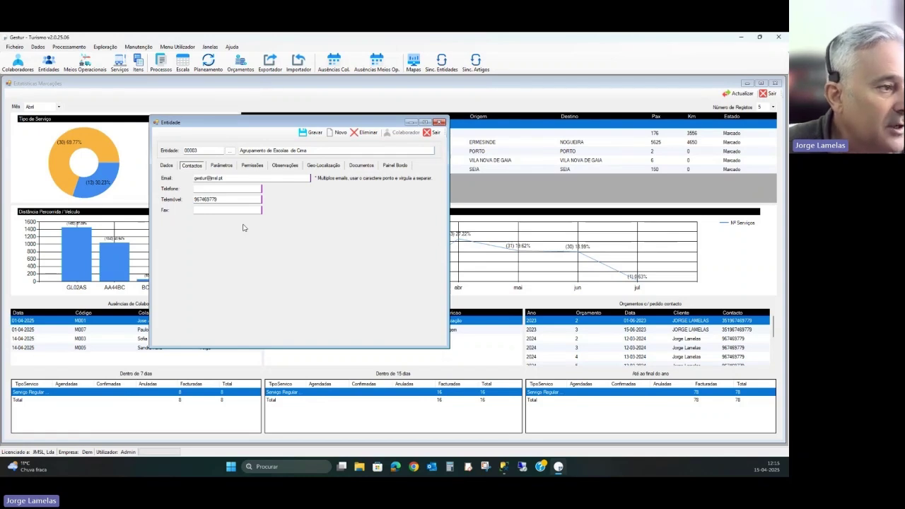
{"action": "left_click", "coordinate": [288, 177]}
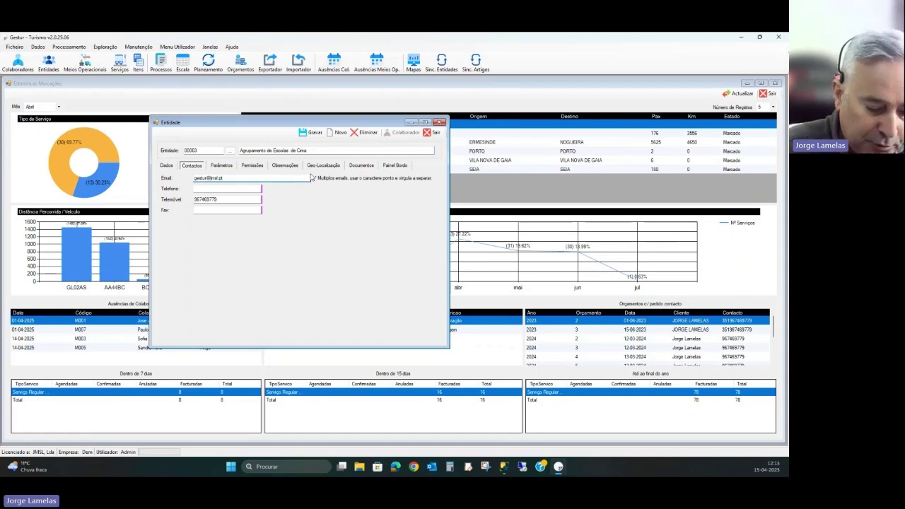
{"action": "type", "text": ";"}
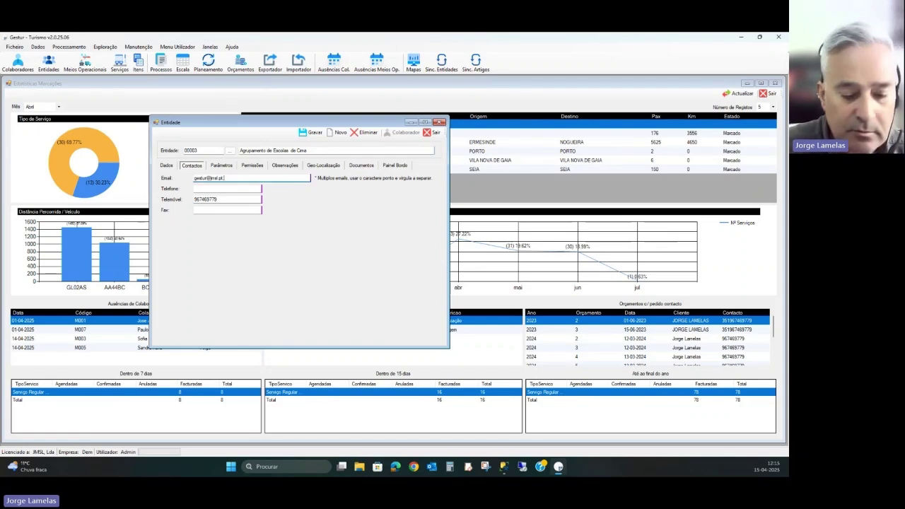
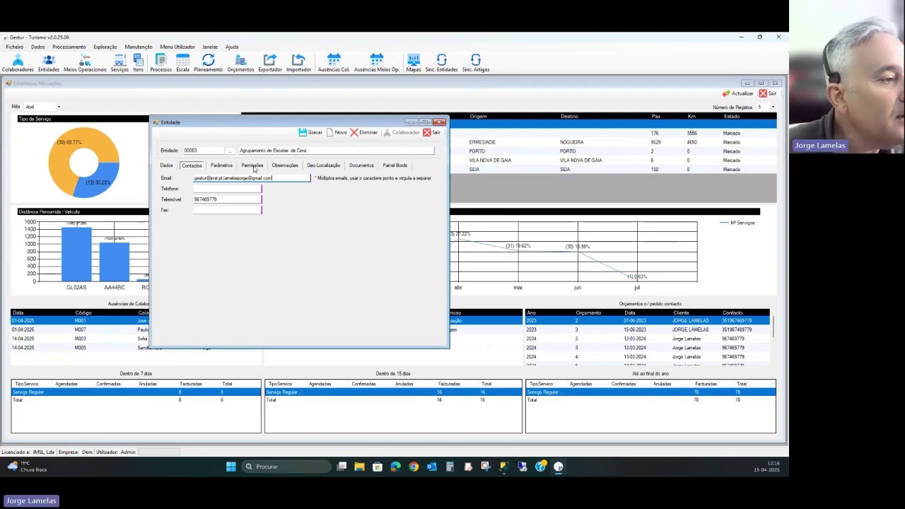
{"action": "left_click", "coordinate": [221, 165]}
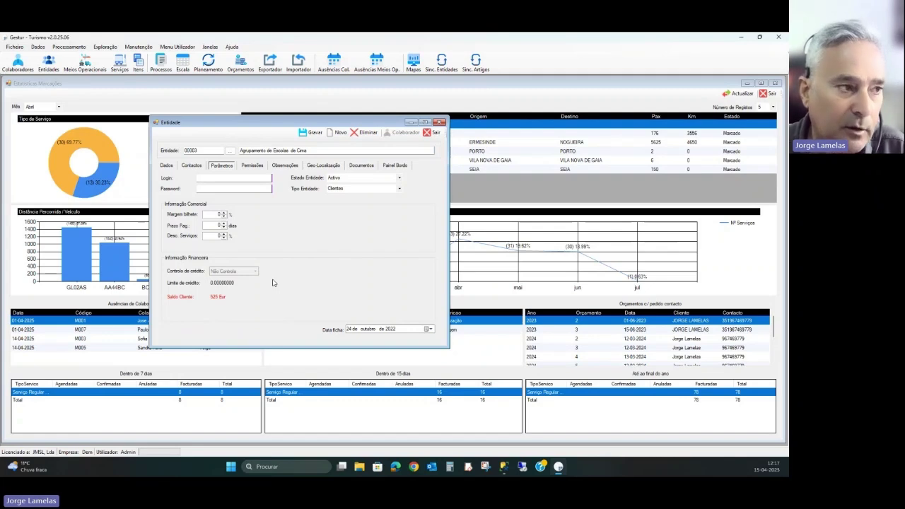
- Review the entity's access permissions, expanding the Processamento and Escala groups, and compare with Parâmetros
{"action": "left_click", "coordinate": [253, 166]}
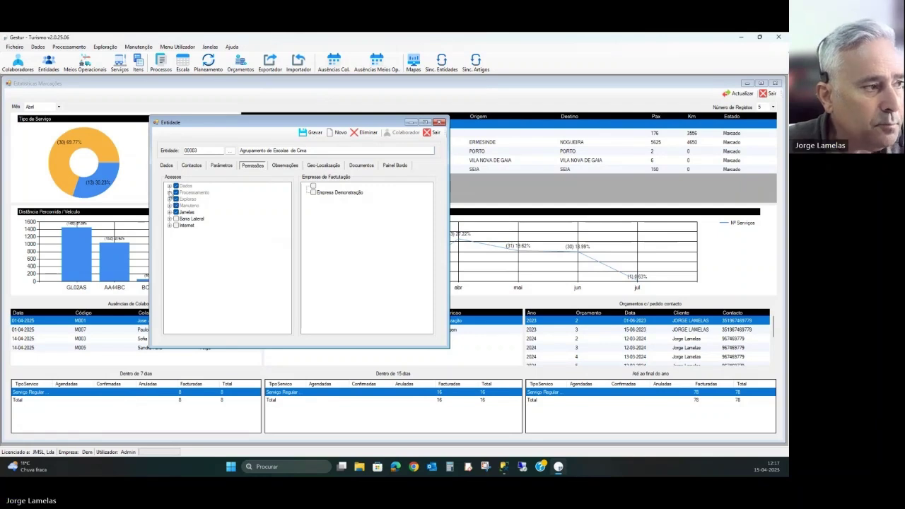
{"action": "left_click", "coordinate": [169, 192]}
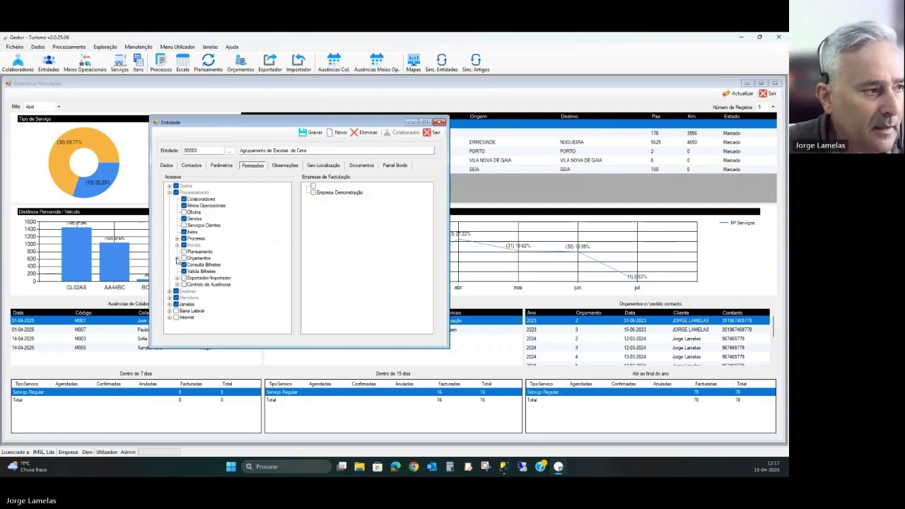
{"action": "left_click", "coordinate": [177, 244]}
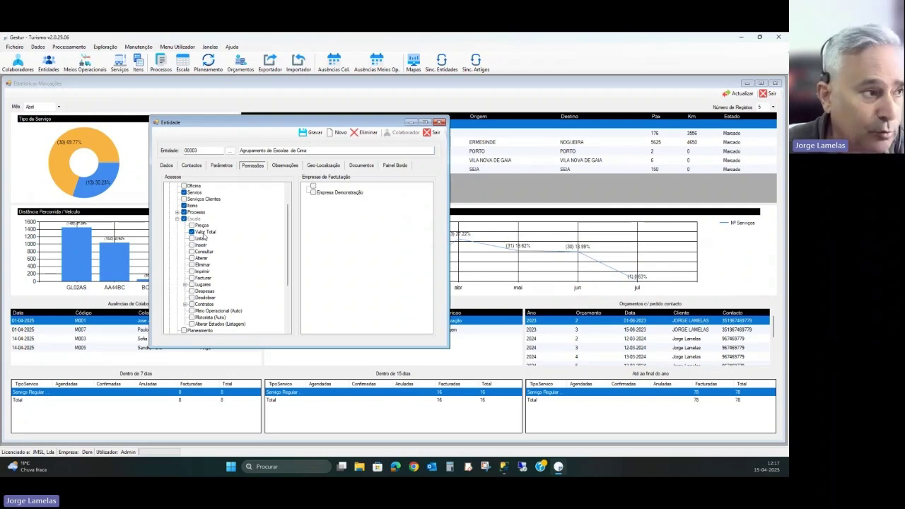
{"action": "left_click", "coordinate": [220, 166]}
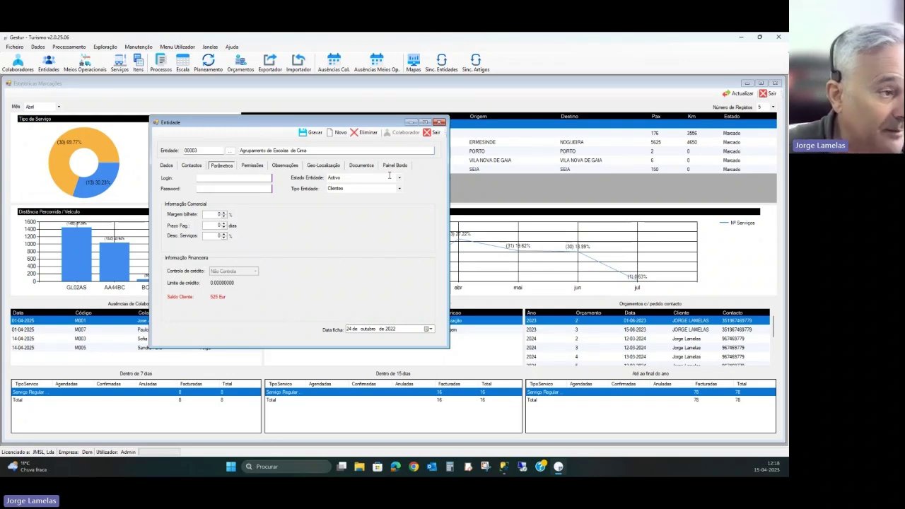
{"action": "left_click", "coordinate": [258, 168]}
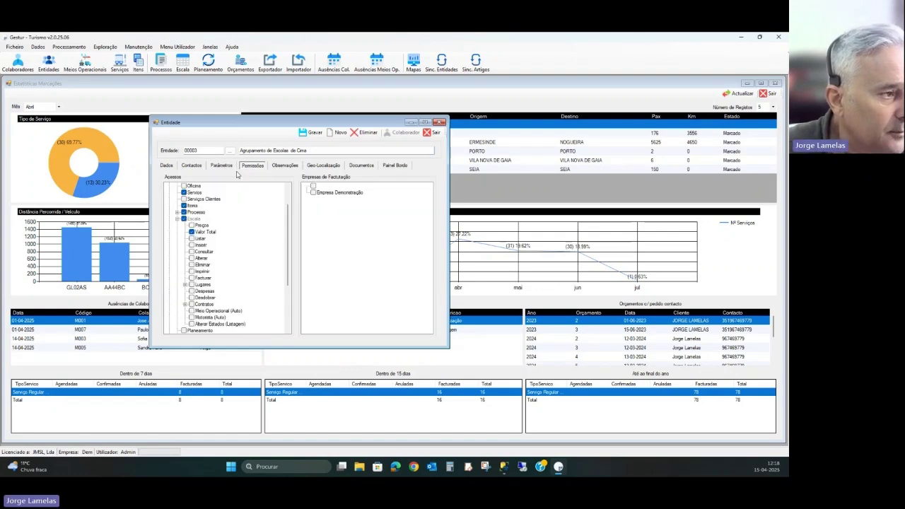
- View the client's Observações notes, then its Geo-Localização map listing the Rua de Cima-Maia matches
{"action": "left_click", "coordinate": [177, 219]}
{"action": "left_click", "coordinate": [285, 168]}
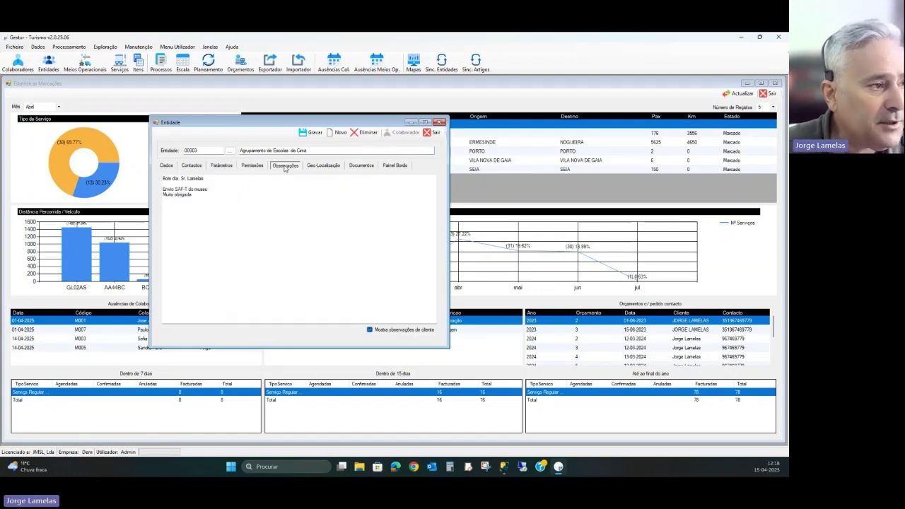
{"action": "left_click", "coordinate": [325, 169]}
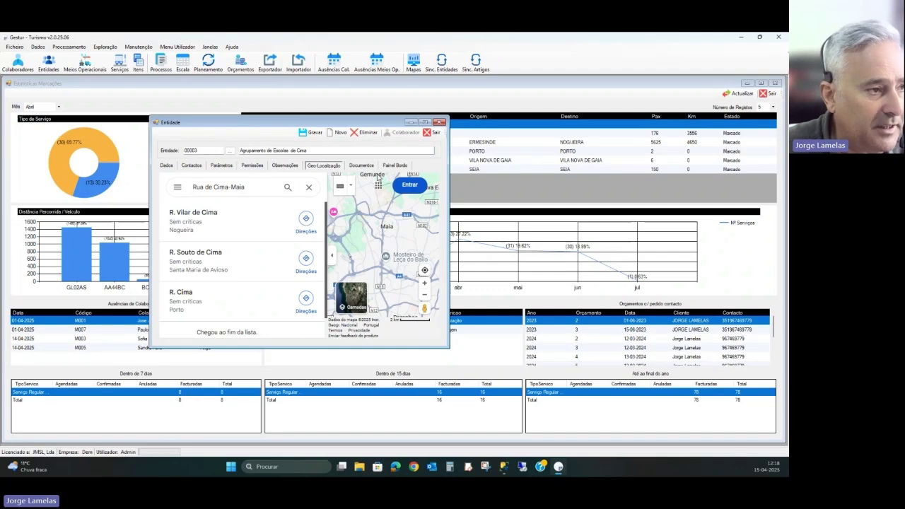
- Hide the street results panel and open Painel Bordo with the 2025 chart and three open invoices
{"action": "left_click", "coordinate": [332, 255]}
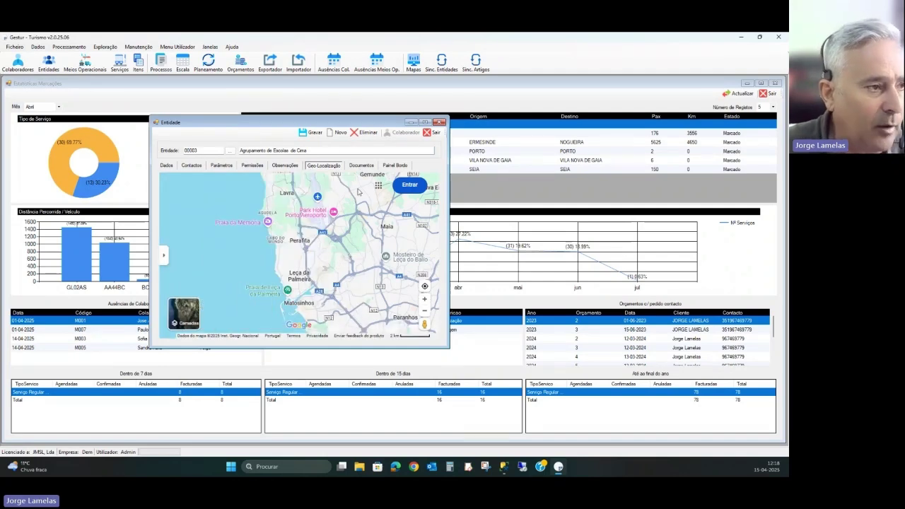
{"action": "left_click", "coordinate": [404, 167]}
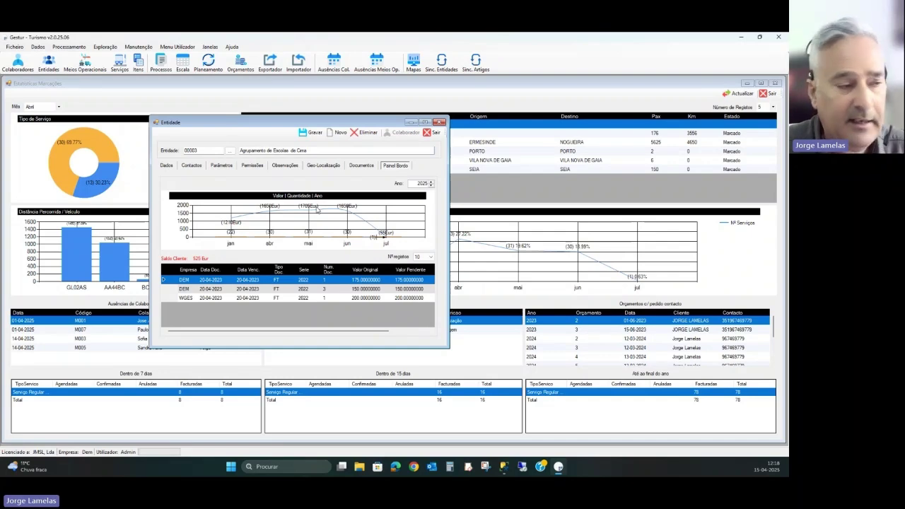
{"action": "left_click", "coordinate": [430, 185]}
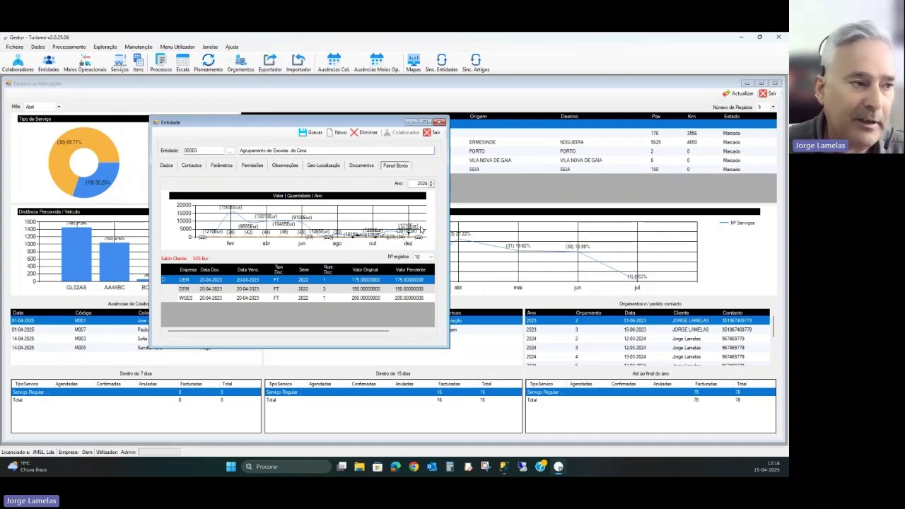
{"action": "left_click", "coordinate": [431, 185]}
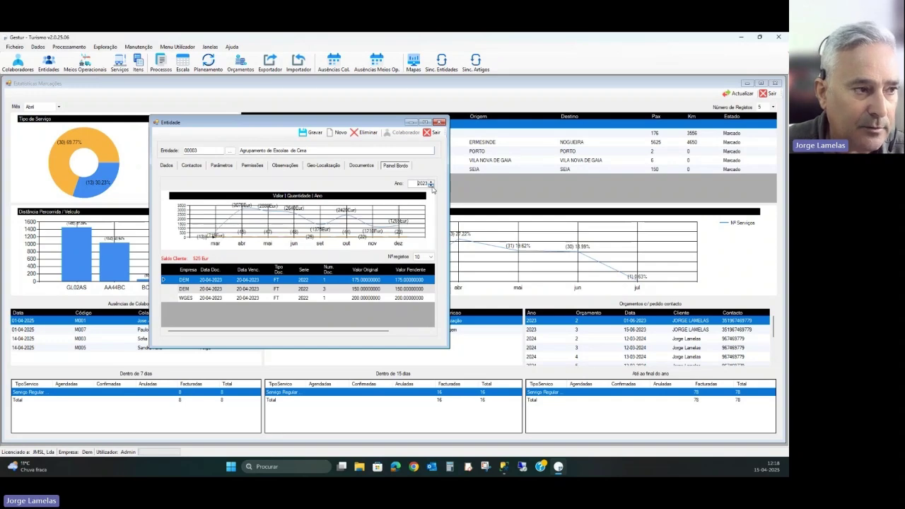
{"action": "left_click", "coordinate": [431, 186]}
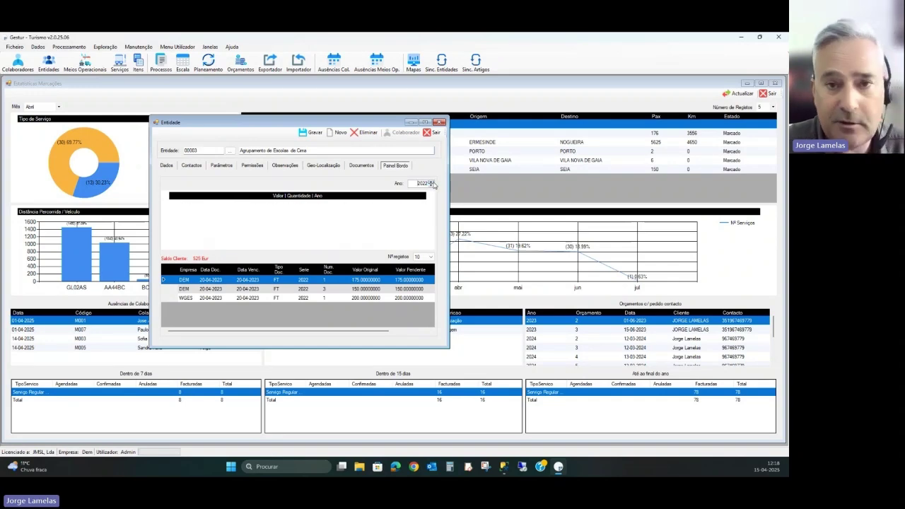
{"action": "left_click", "coordinate": [431, 182]}
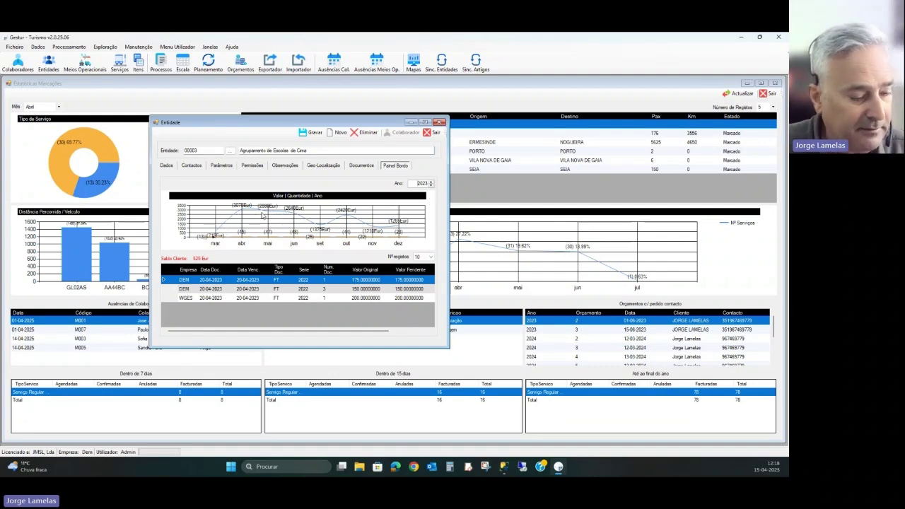
{"action": "left_click", "coordinate": [432, 182]}
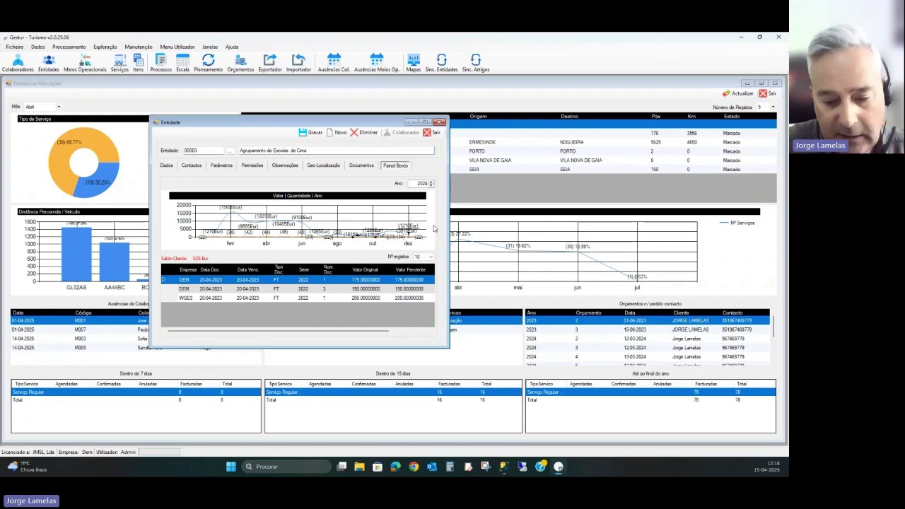
{"action": "left_click", "coordinate": [432, 182]}
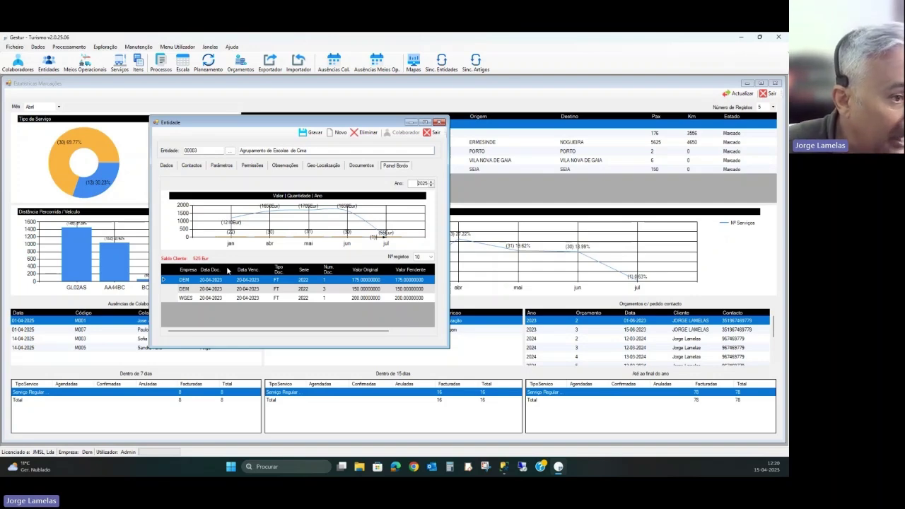
- Keep Nº registos at 10 and select the two DEM and the WGES pending documents
{"action": "left_click", "coordinate": [431, 258]}
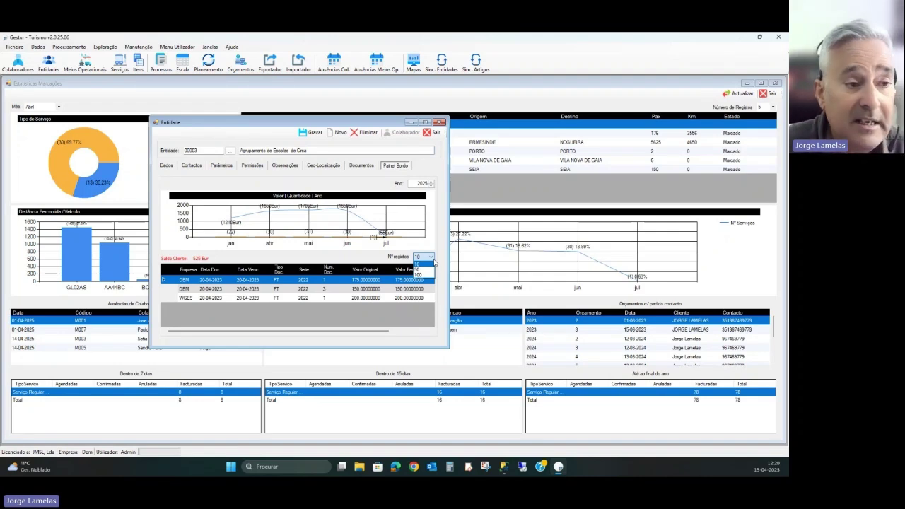
{"action": "left_click", "coordinate": [187, 288]}
{"action": "left_click", "coordinate": [188, 288]}
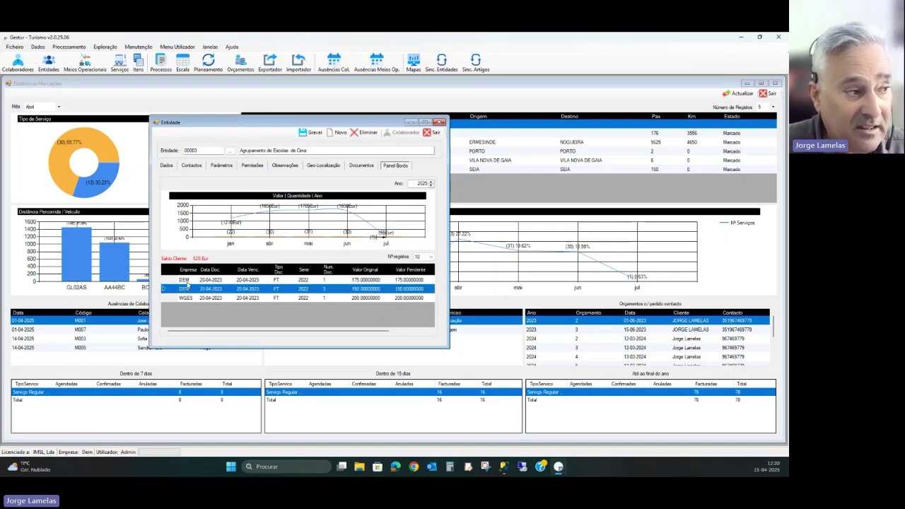
{"action": "left_click", "coordinate": [190, 287]}
{"action": "left_click_drag", "start_coordinate": [190, 284], "coordinate": [191, 291]}
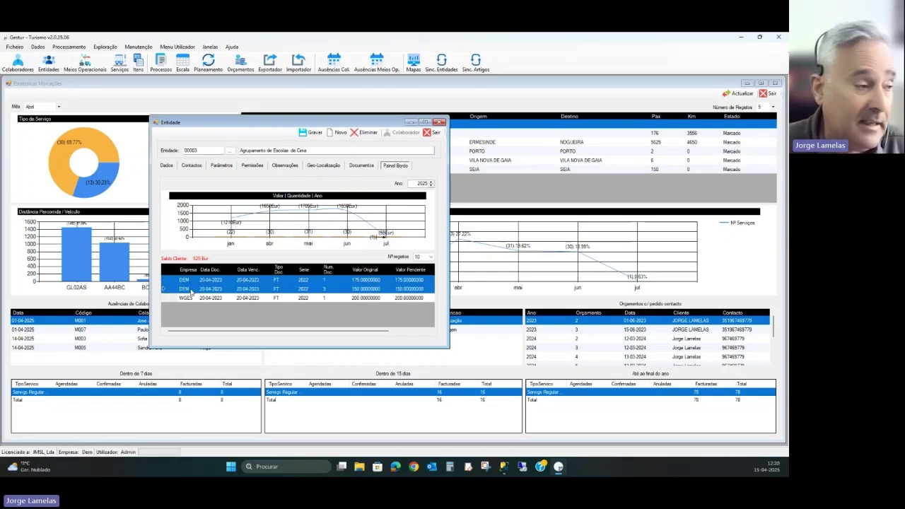
{"action": "left_click", "coordinate": [185, 299]}
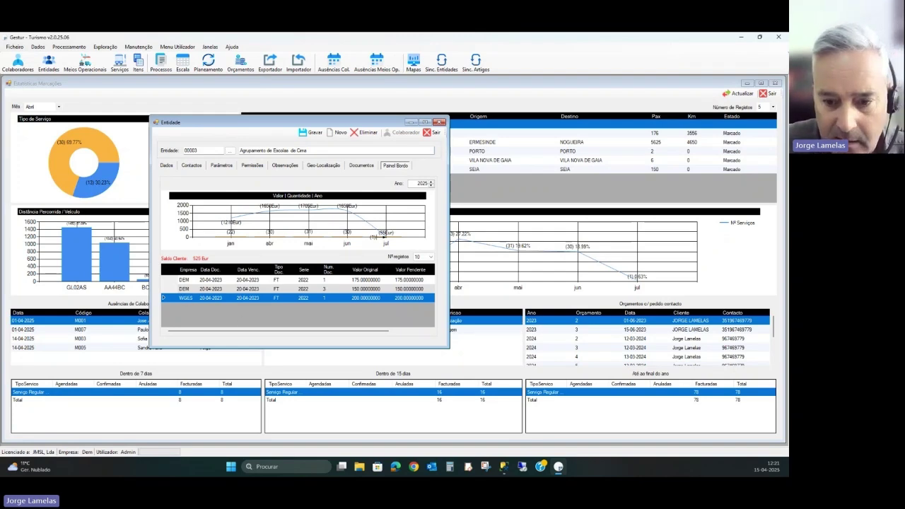
- Switch to the Entidades presentation and advance to the Painel de Bordo slide
{"action": "left_click", "coordinate": [341, 466]}
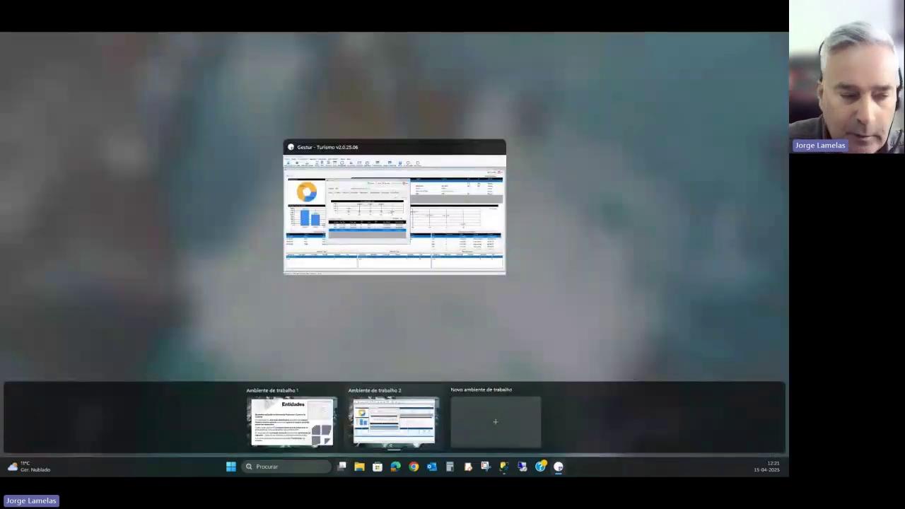
{"action": "left_click", "coordinate": [293, 421]}
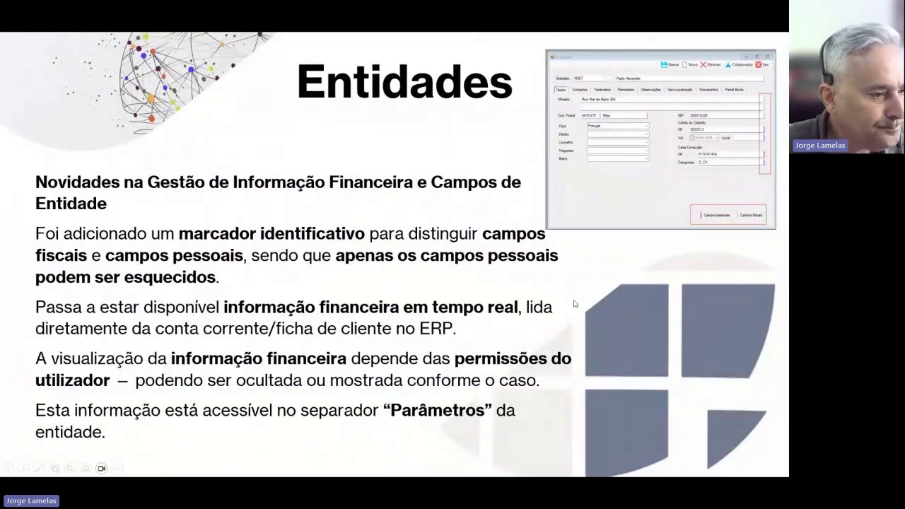
{"action": "key", "text": "Right"}
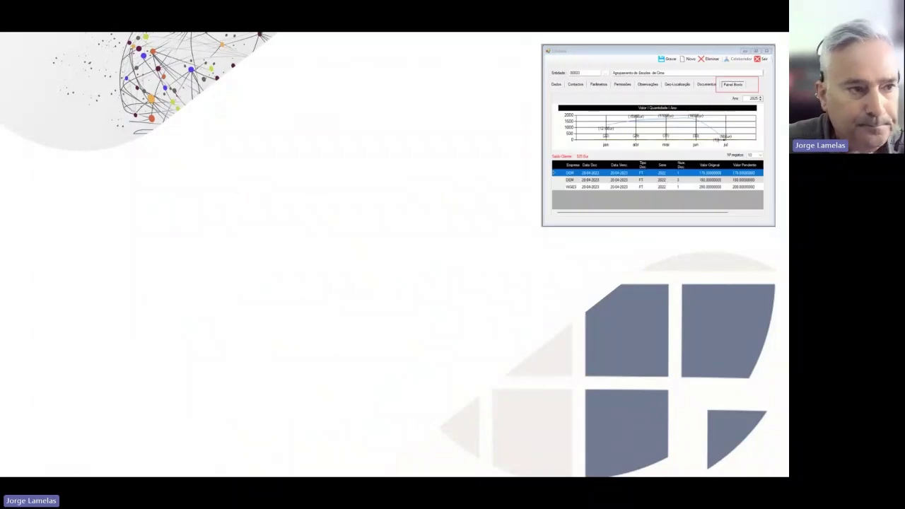
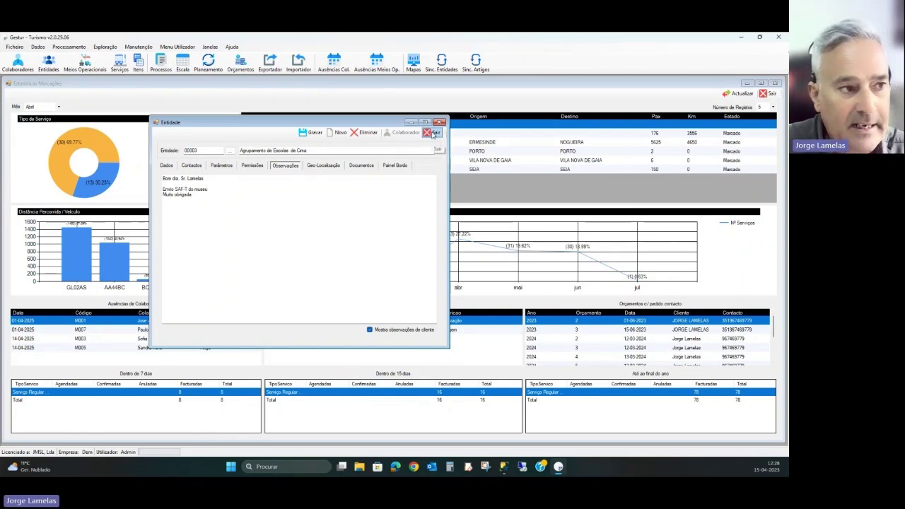
- Close the Agrupamento de Escolas de Cima entity record with Sair
{"action": "left_click", "coordinate": [433, 135]}
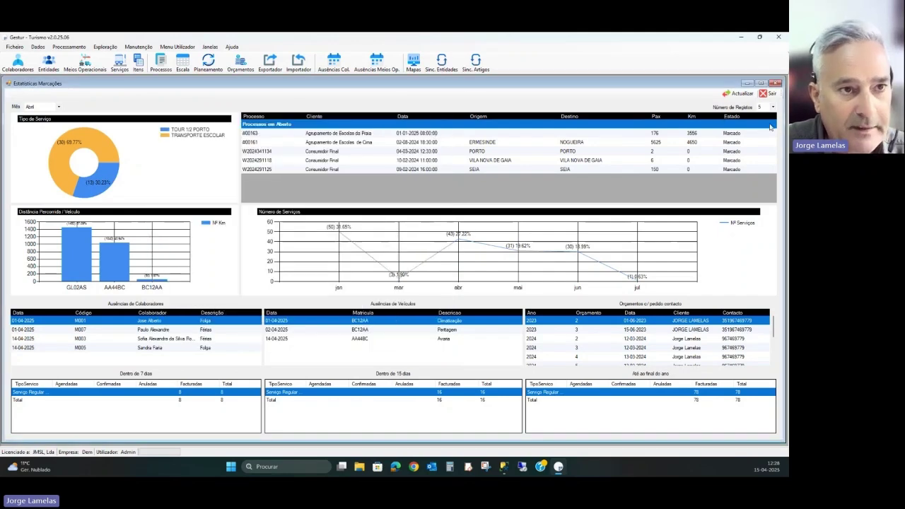
- Close the statistics dashboard and start a new Processo from the Processos list
{"action": "left_click", "coordinate": [768, 93]}
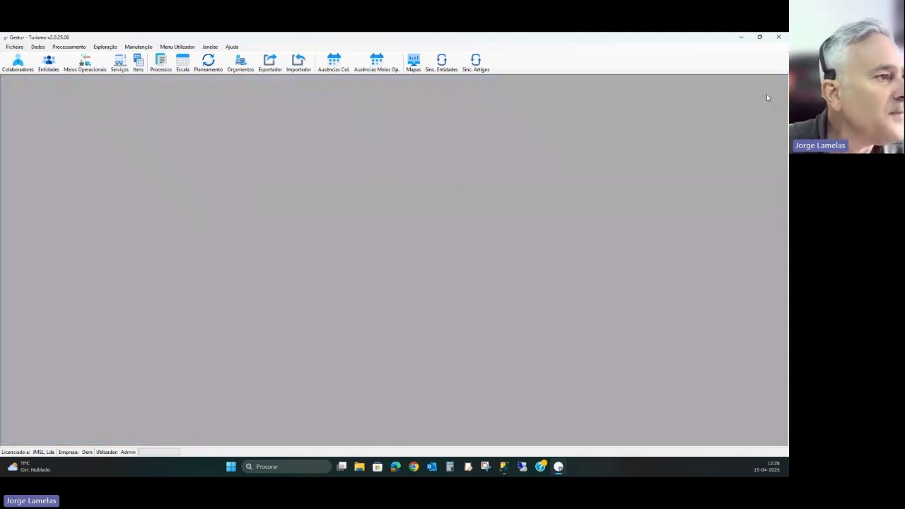
{"action": "left_click", "coordinate": [161, 63]}
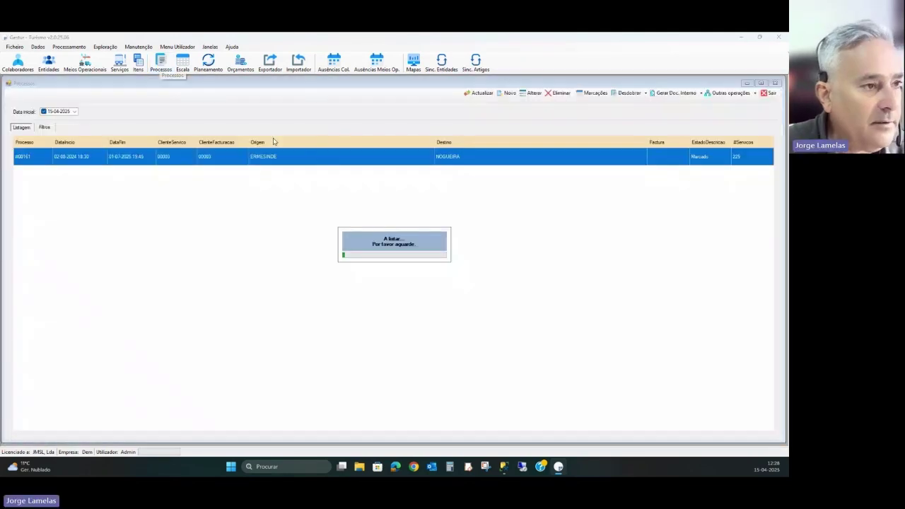
{"action": "left_click", "coordinate": [507, 93]}
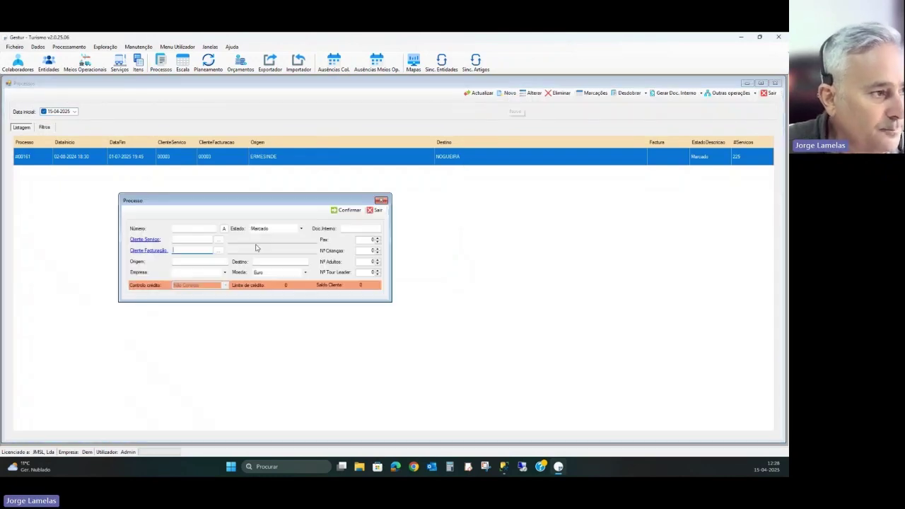
{"action": "left_click_drag", "start_coordinate": [255, 203], "coordinate": [349, 206]}
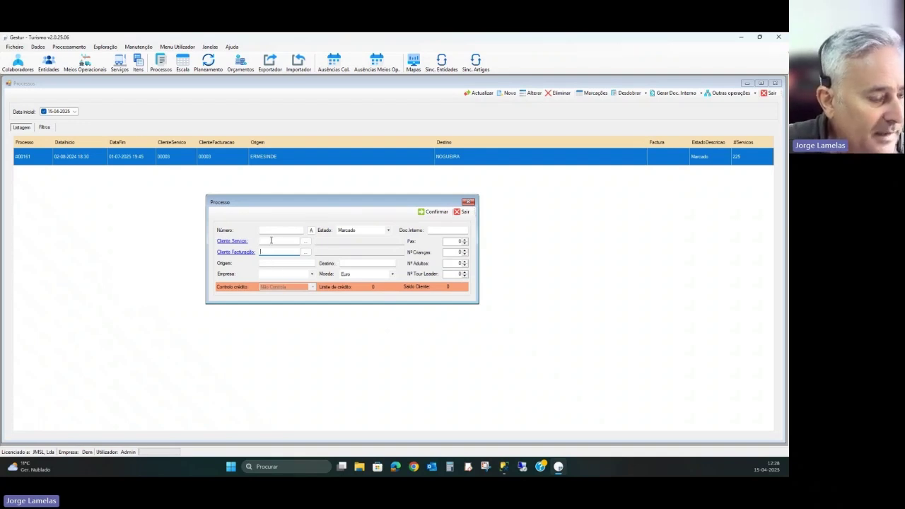
- Enter client code 00003 in Cliente Serviço to fill both client fields
{"action": "left_click", "coordinate": [272, 239]}
{"action": "type", "text": "0003"}
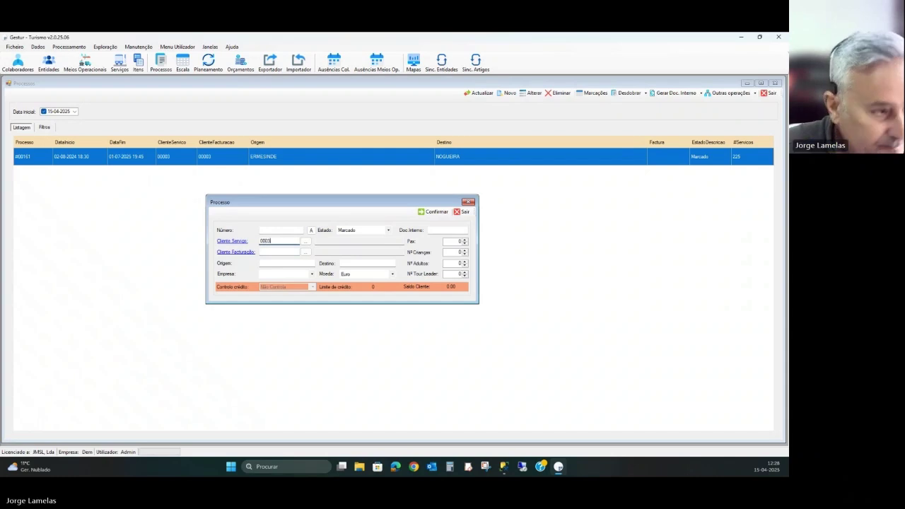
{"action": "key", "text": "Tab"}
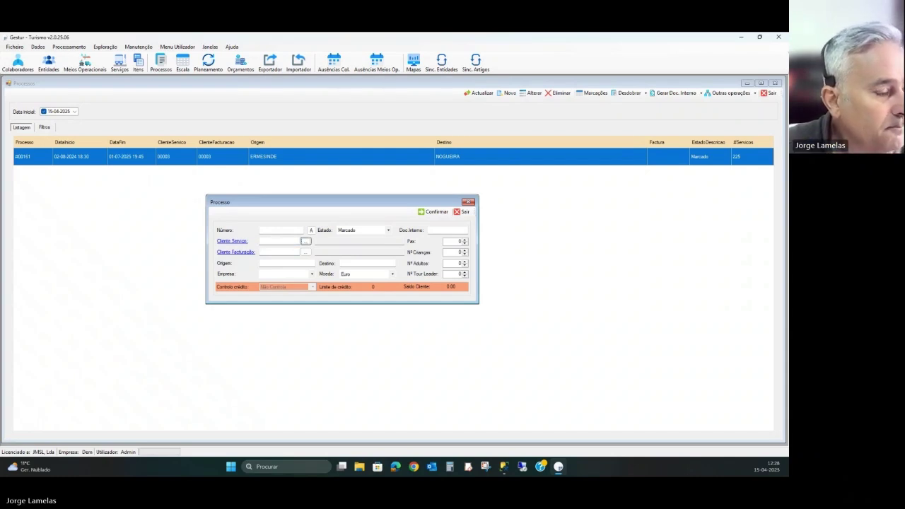
{"action": "left_click", "coordinate": [276, 240]}
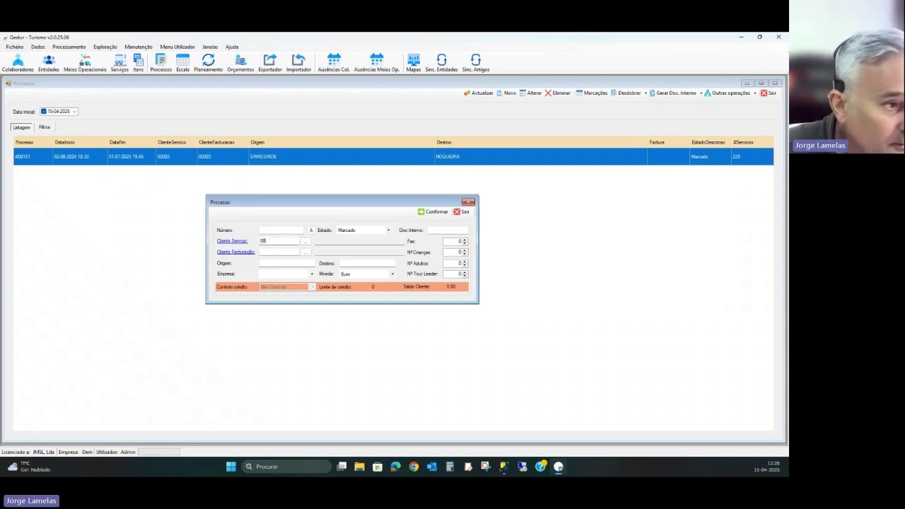
{"action": "type", "text": "0000"}
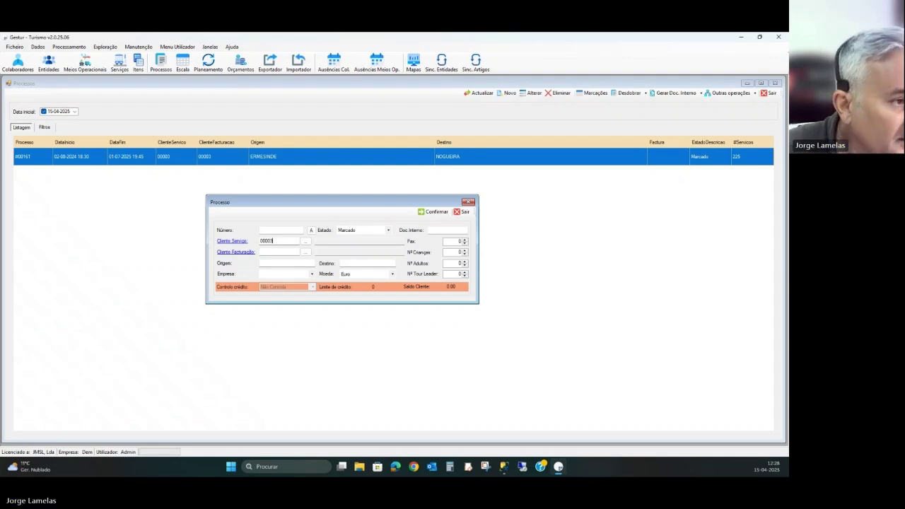
{"action": "type", "text": "3"}
{"action": "key", "text": "Tab"}
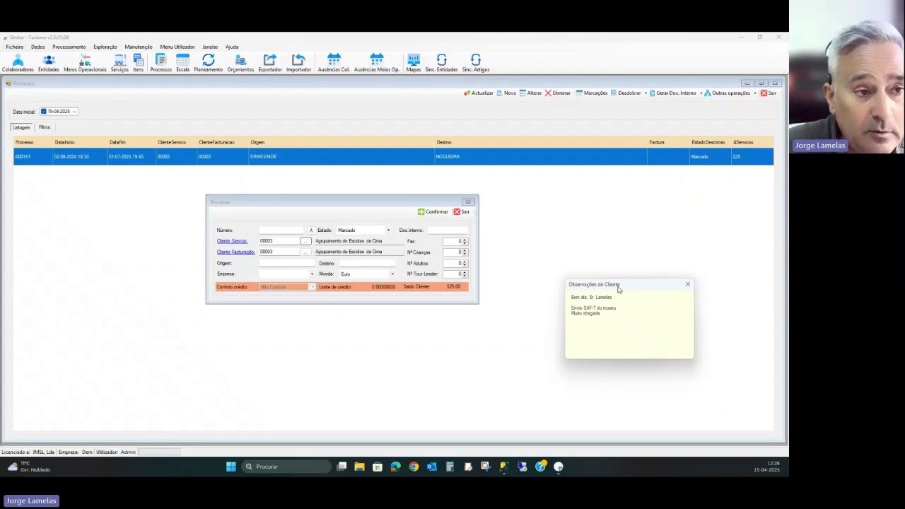
- Move the Observações de Cliente note aside and exit the new Processo without saving
{"action": "left_click_drag", "start_coordinate": [618, 289], "coordinate": [643, 143]}
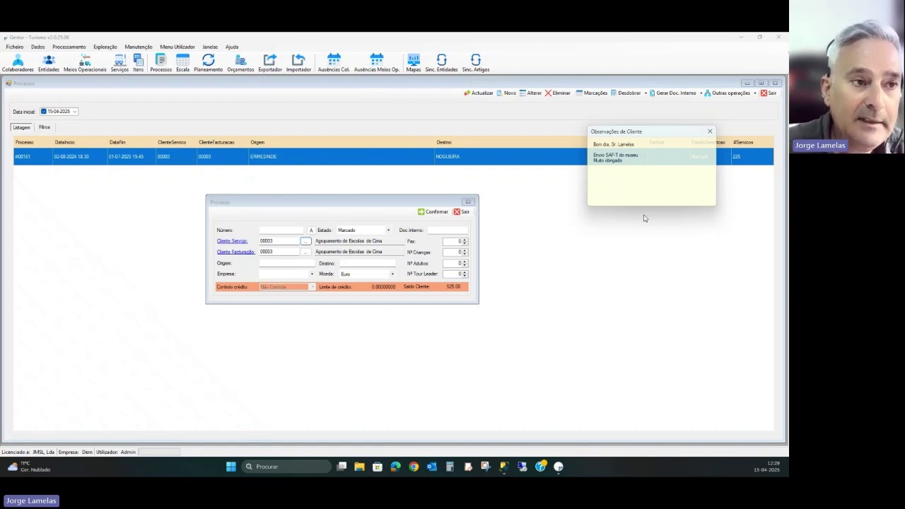
{"action": "left_click_drag", "start_coordinate": [652, 139], "coordinate": [659, 291]}
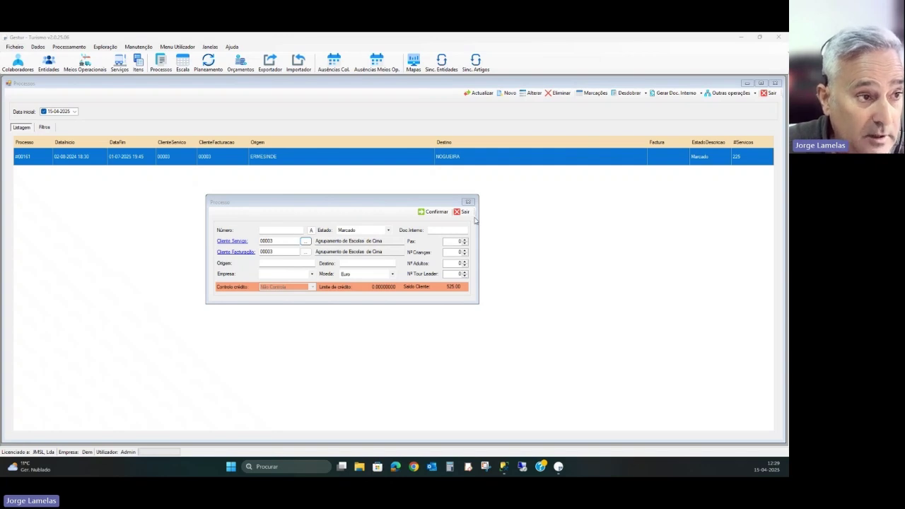
{"action": "left_click", "coordinate": [462, 212]}
{"action": "left_click", "coordinate": [462, 212]}
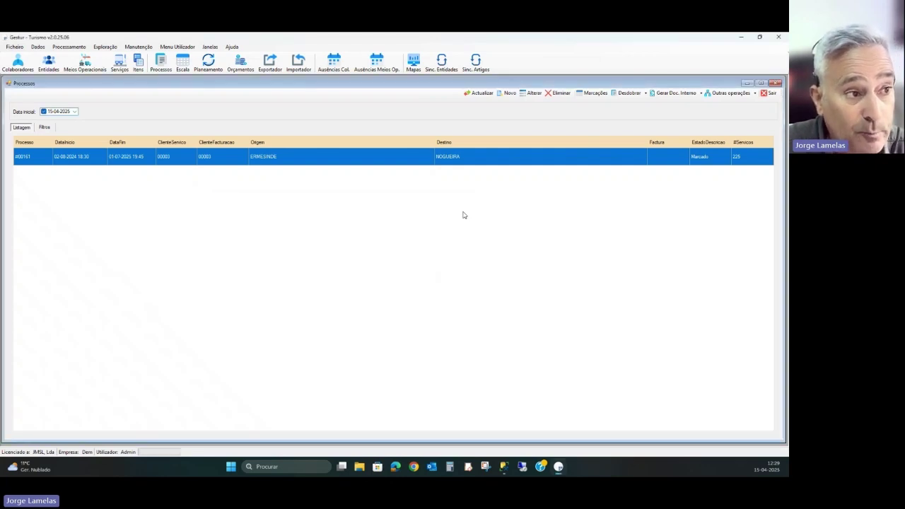
- Close Processos and open process #00161's booking from the Marcações list
{"action": "left_click", "coordinate": [768, 93]}
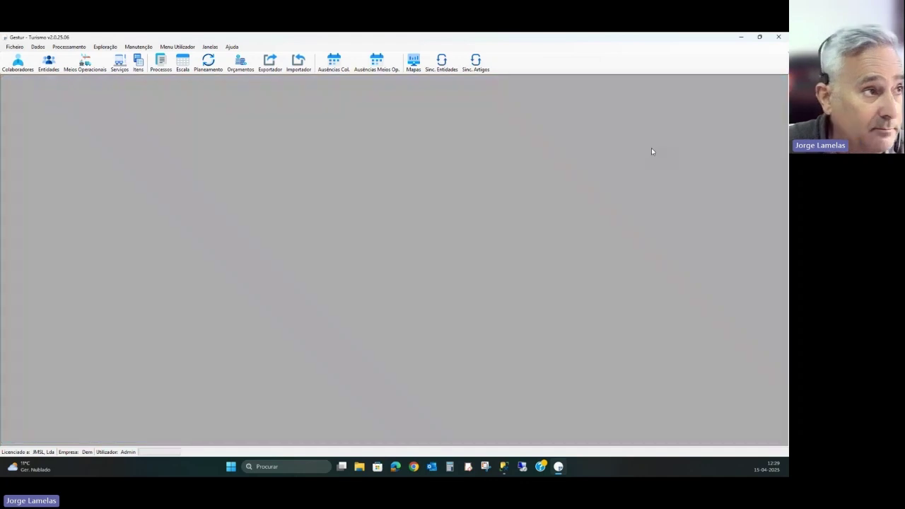
{"action": "left_click", "coordinate": [182, 64]}
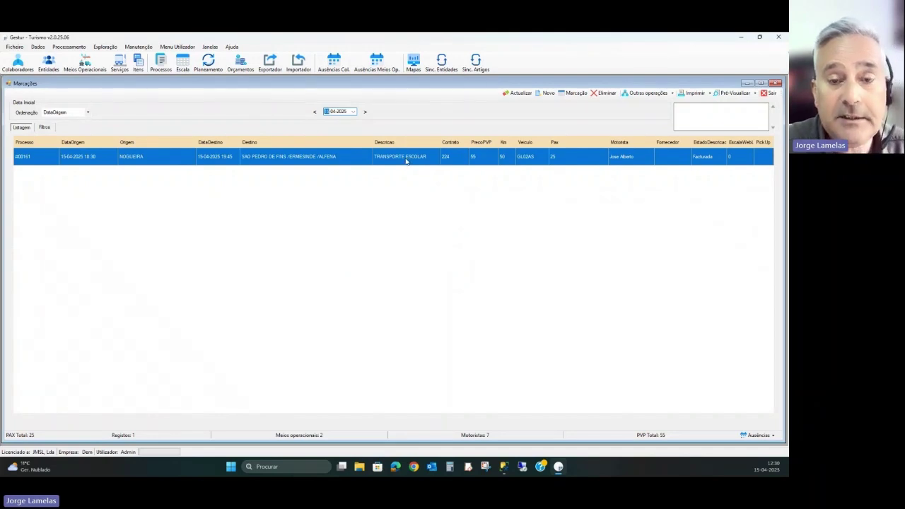
{"action": "double_click", "coordinate": [406, 157]}
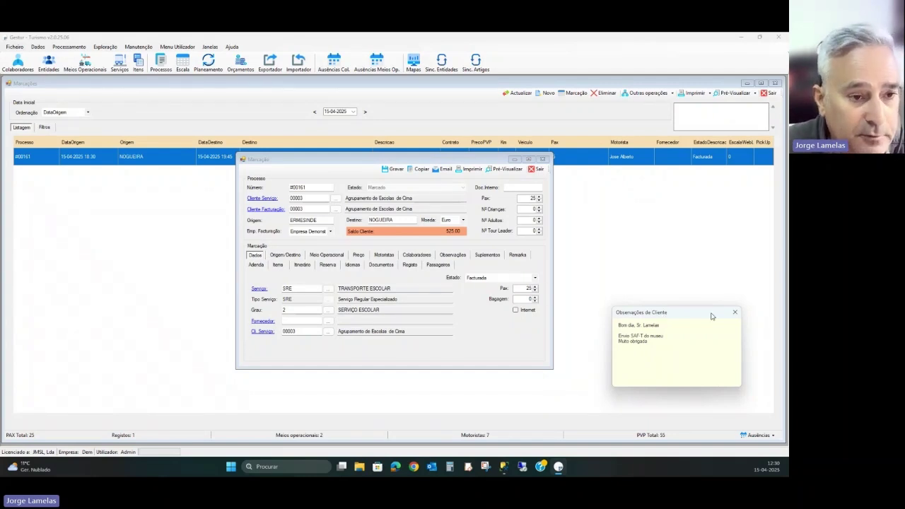
- Dismiss the note, uncheck Mostra observações de cliente for the billing client, and close its record
{"action": "left_click", "coordinate": [734, 311]}
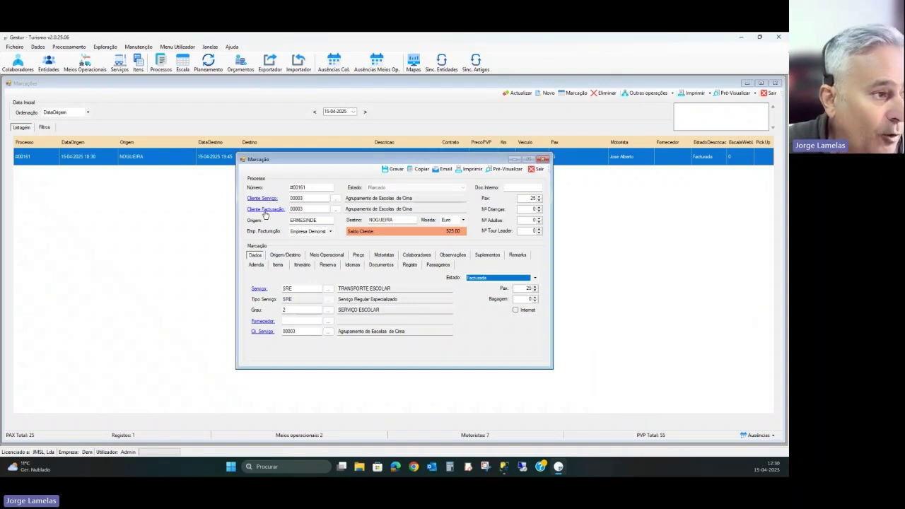
{"action": "left_click", "coordinate": [271, 212]}
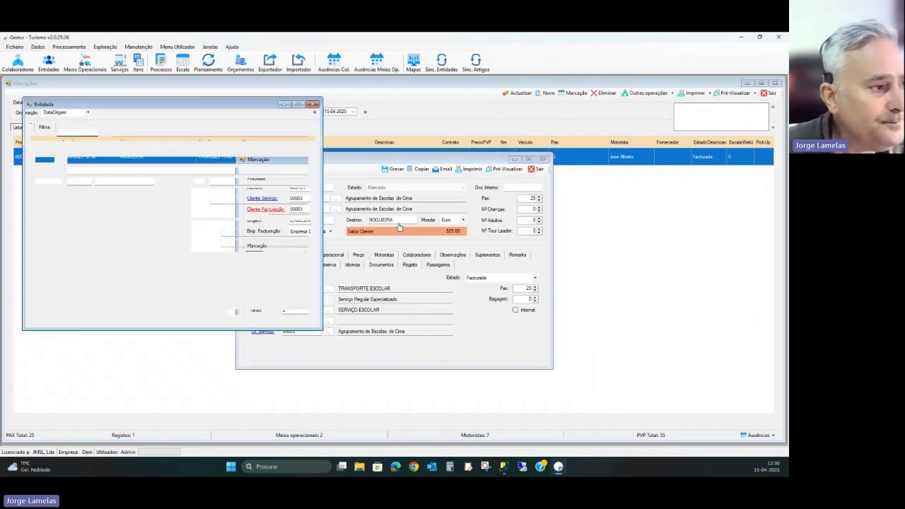
{"action": "left_click", "coordinate": [160, 149]}
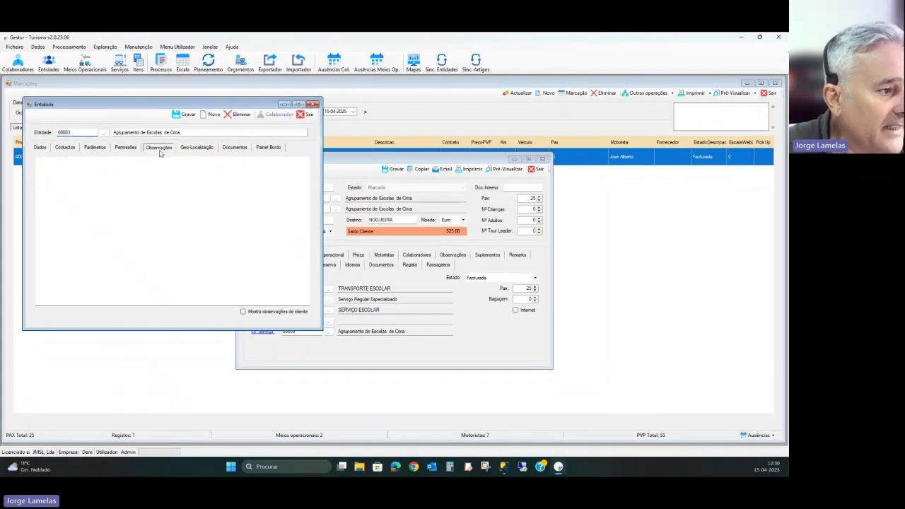
{"action": "left_click", "coordinate": [84, 132]}
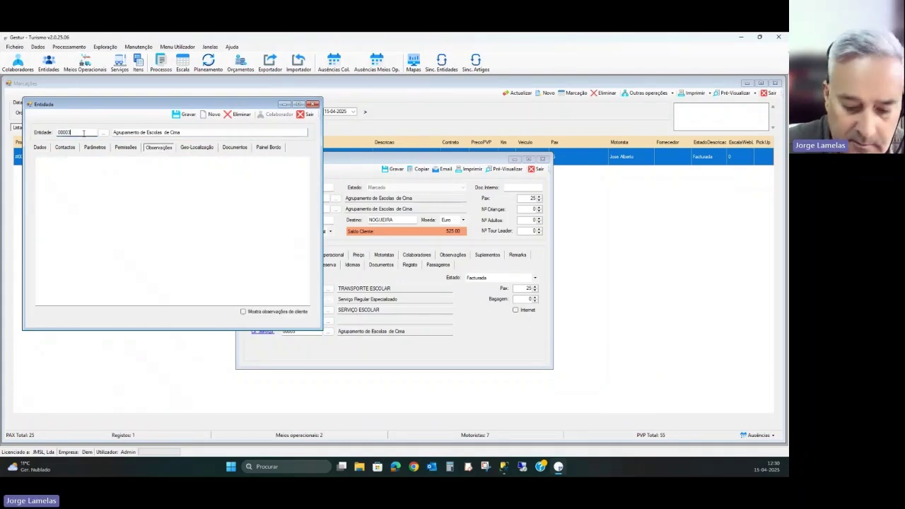
{"action": "left_click", "coordinate": [257, 312]}
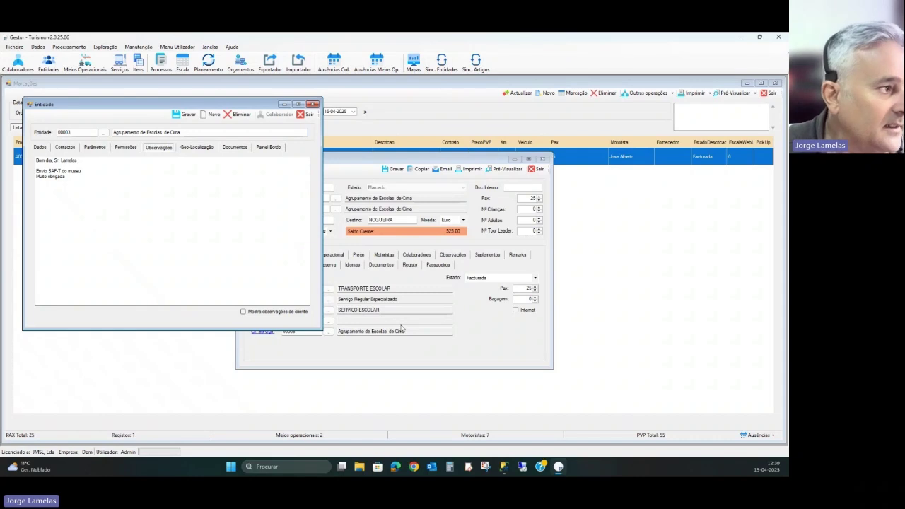
{"action": "left_click", "coordinate": [308, 115]}
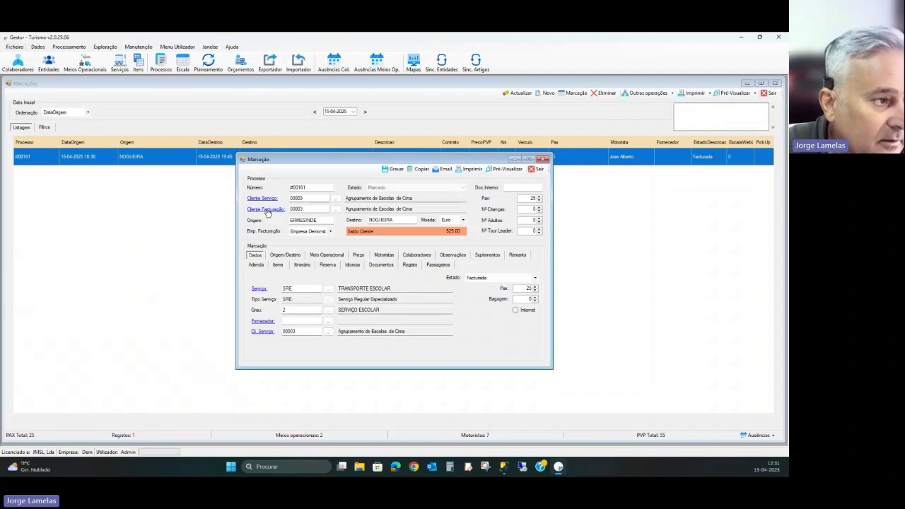
{"action": "left_click", "coordinate": [336, 209]}
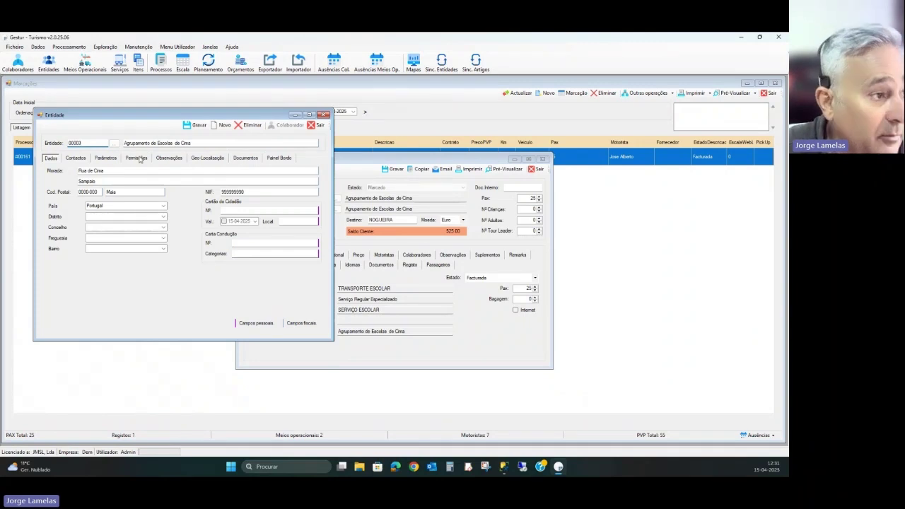
{"action": "left_click", "coordinate": [278, 158]}
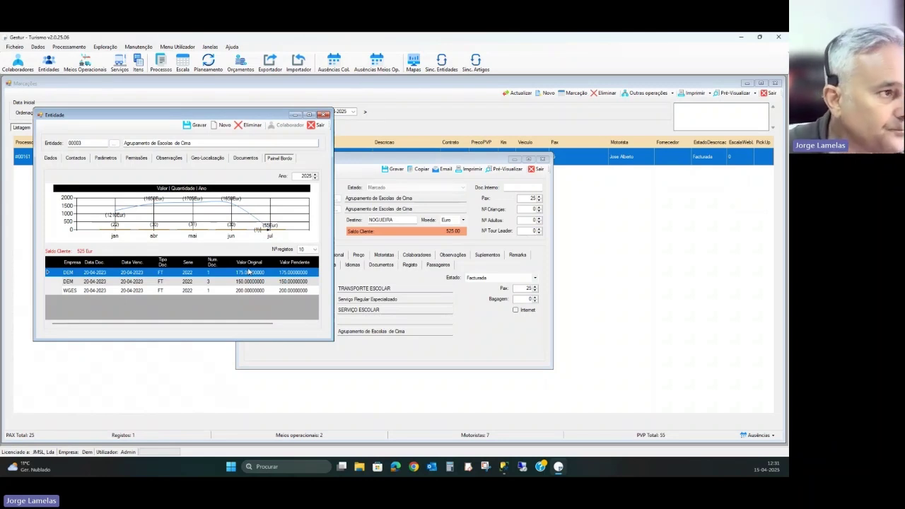
{"action": "left_click", "coordinate": [315, 125]}
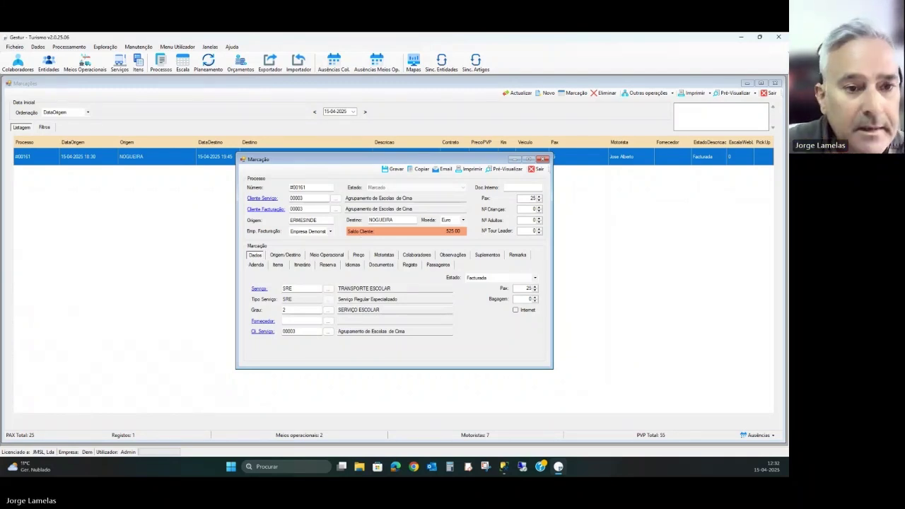
- Return to the slideshow desktop and advance past the Entidades slide to the Veículos slide
{"action": "key", "text": "super+Tab"}
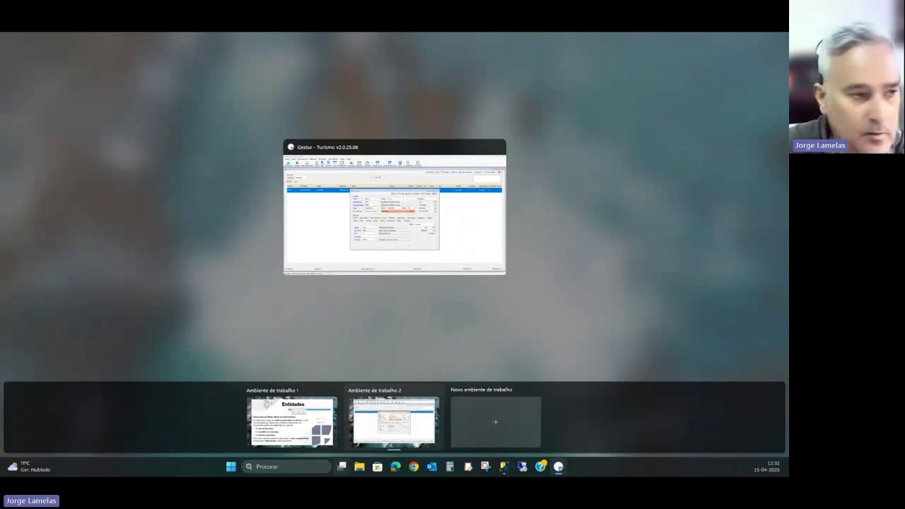
{"action": "key", "text": "ctrl+super+Left"}
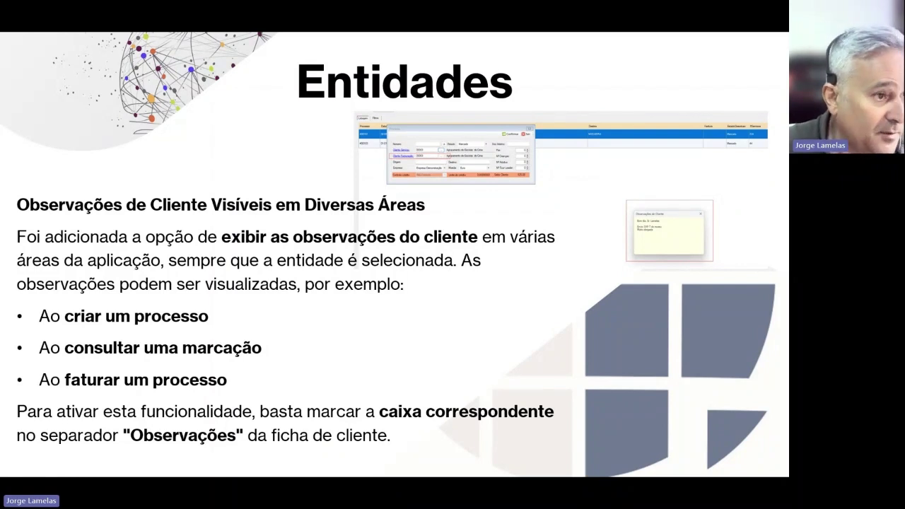
{"action": "key", "text": "Right"}
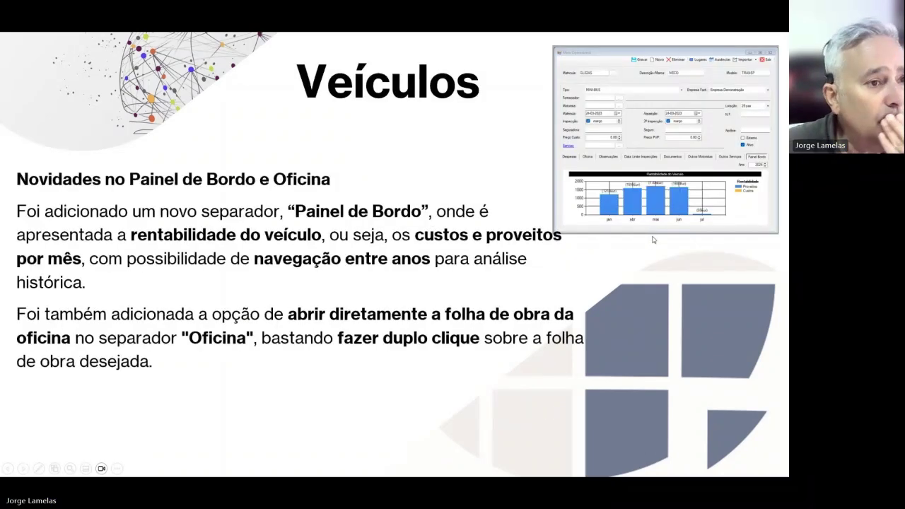
{"action": "key", "text": "Right"}
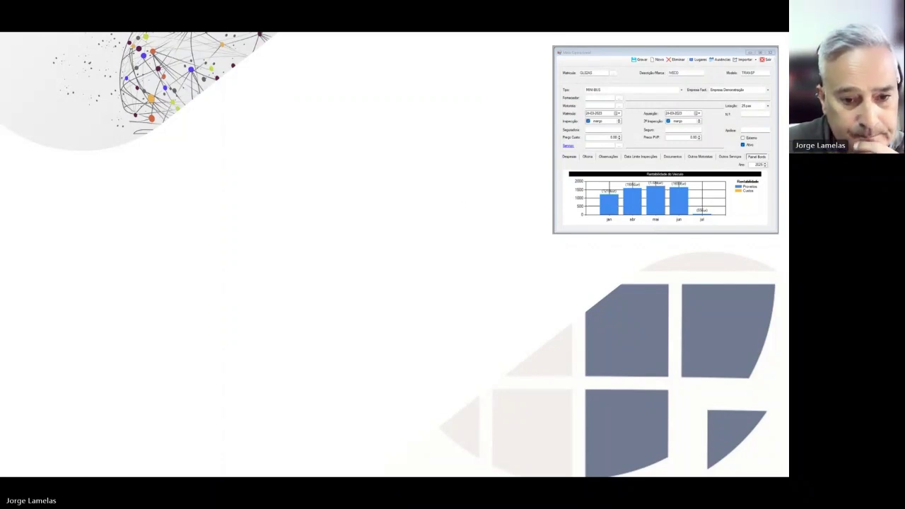
{"action": "key", "text": "Right"}
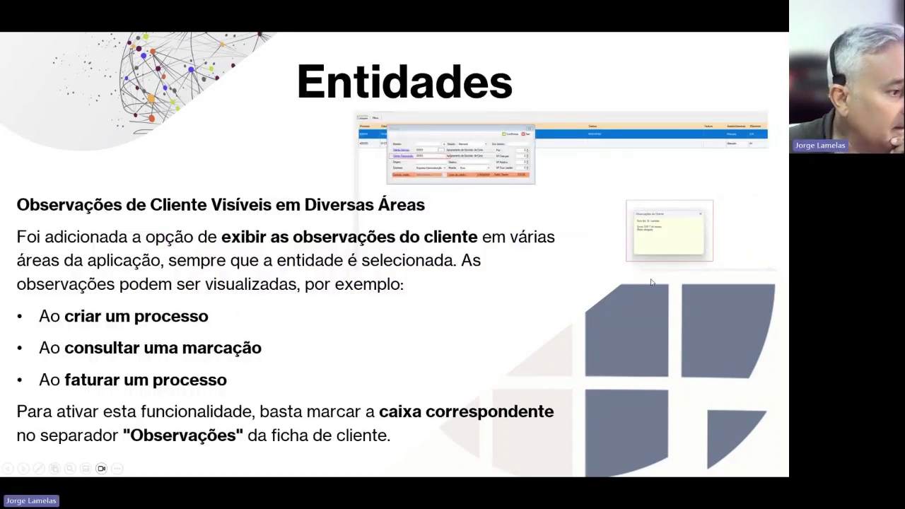
{"action": "key", "text": "Right"}
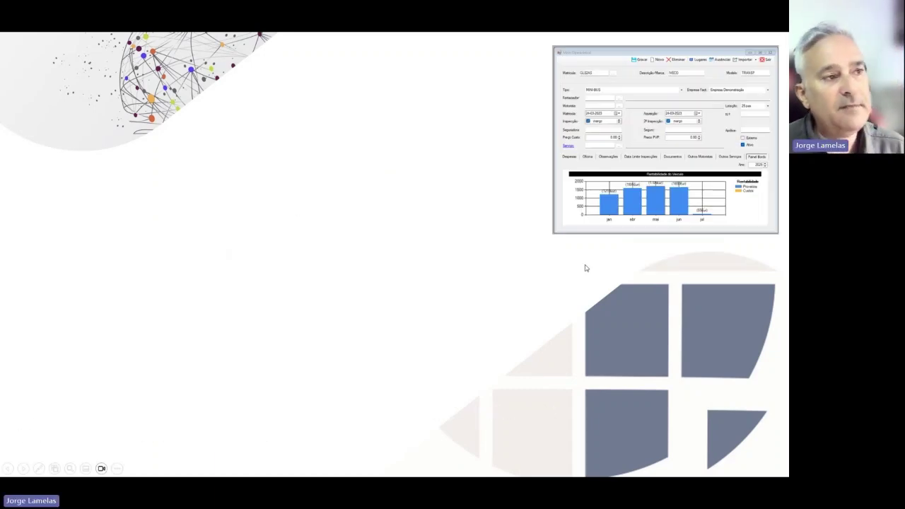
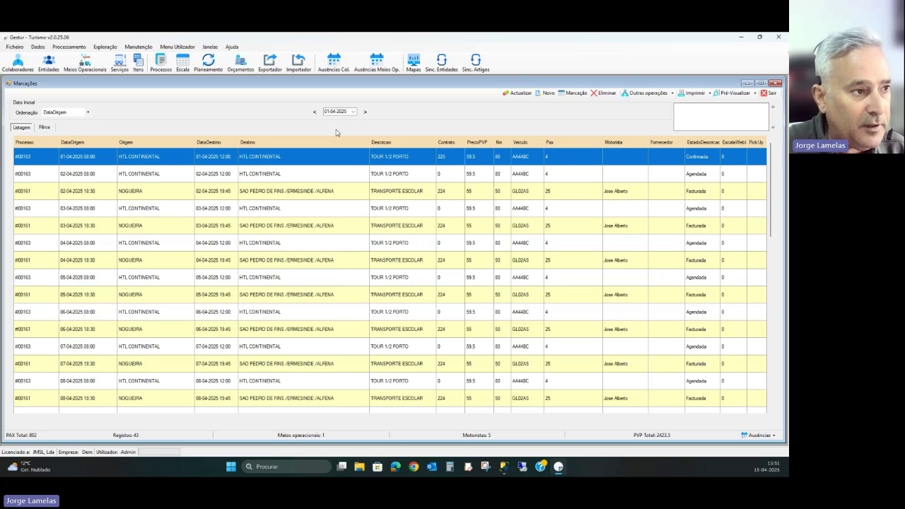
- Switch the Marcações list (43 bookings from 01-04-2025) to its Filtros options
{"action": "left_click", "coordinate": [47, 128]}
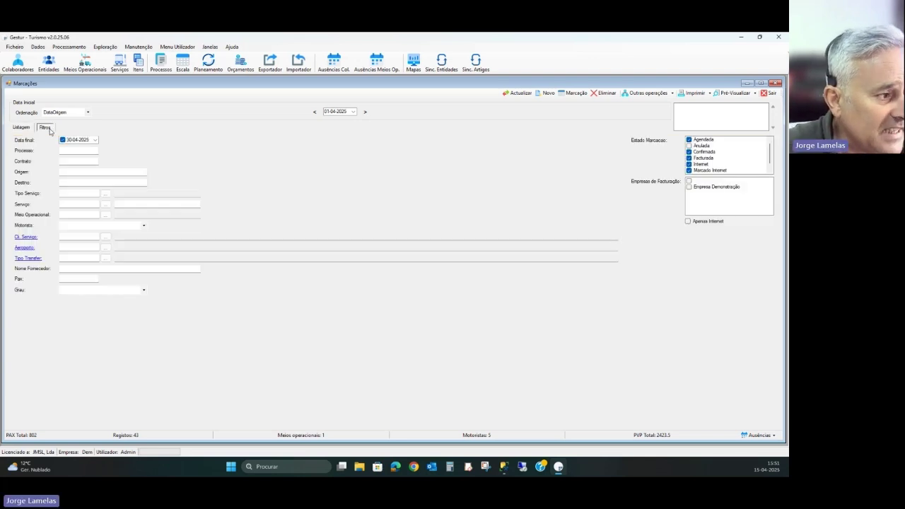
- Filter bookings to Grau SERVIÇO ESCOLAR, leaving two 14-04-2025 school transport bookings
{"action": "left_click", "coordinate": [144, 290]}
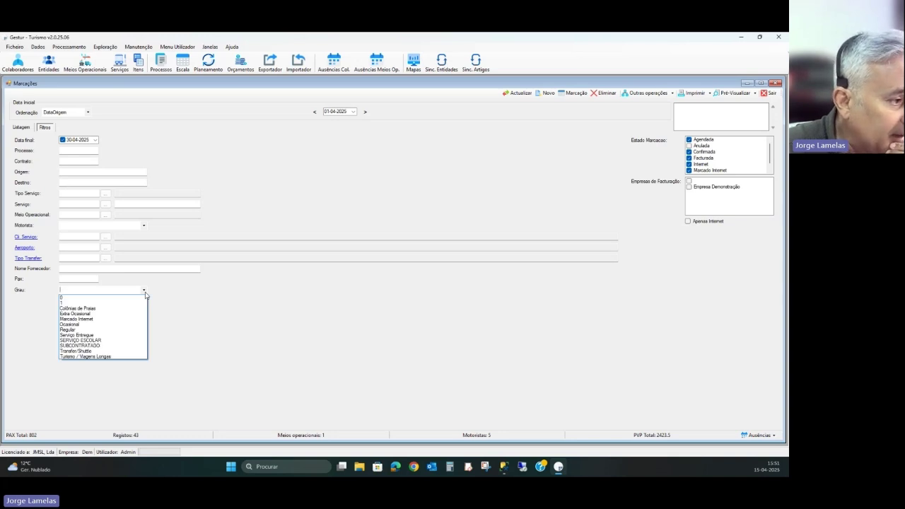
{"action": "left_click", "coordinate": [91, 340]}
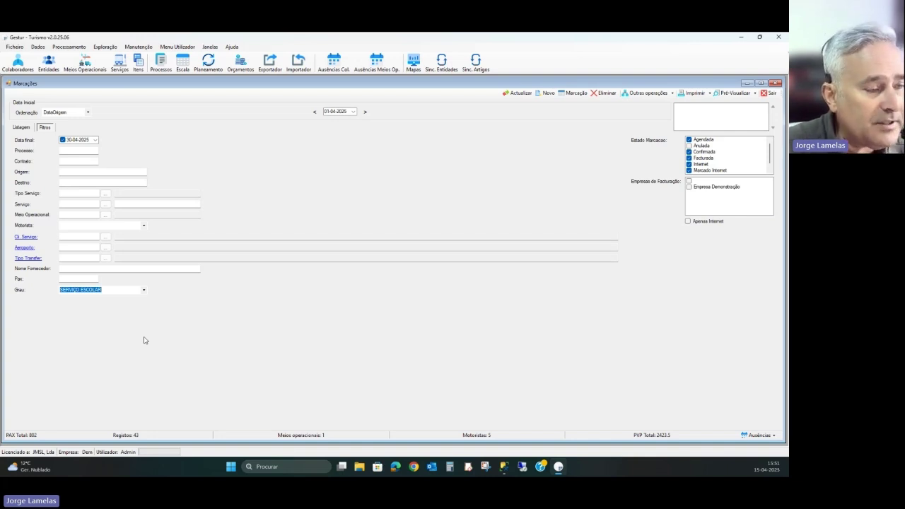
{"action": "left_click", "coordinate": [521, 95]}
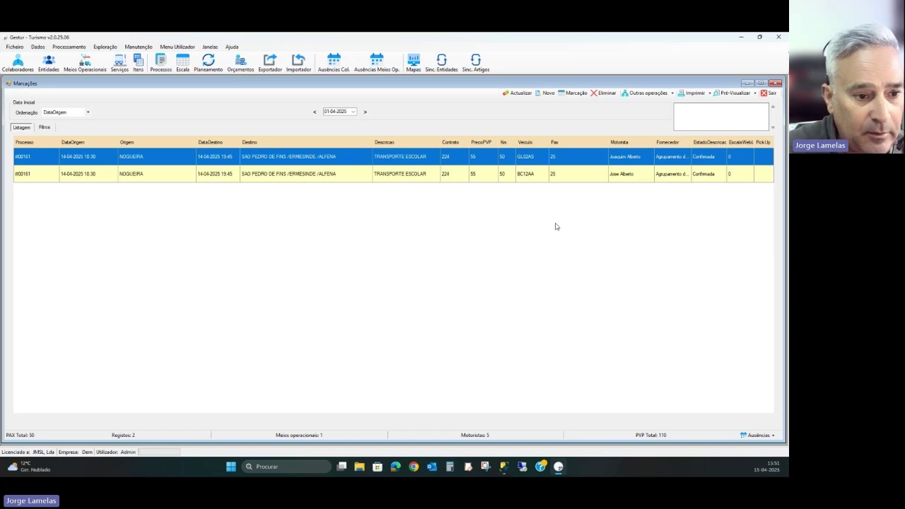
- Back in Filtros, select the Grau value and move into the Motorista field
{"action": "left_click", "coordinate": [44, 127]}
{"action": "left_click", "coordinate": [106, 289]}
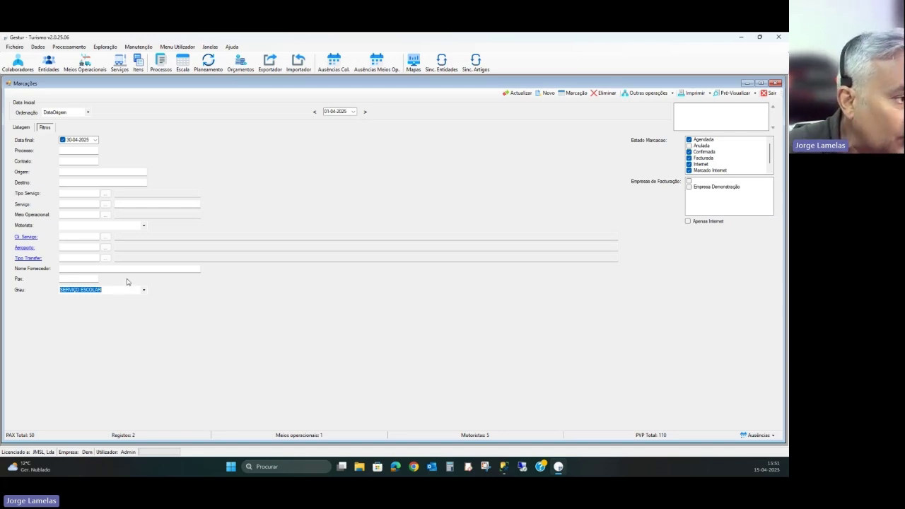
{"action": "left_click", "coordinate": [103, 225]}
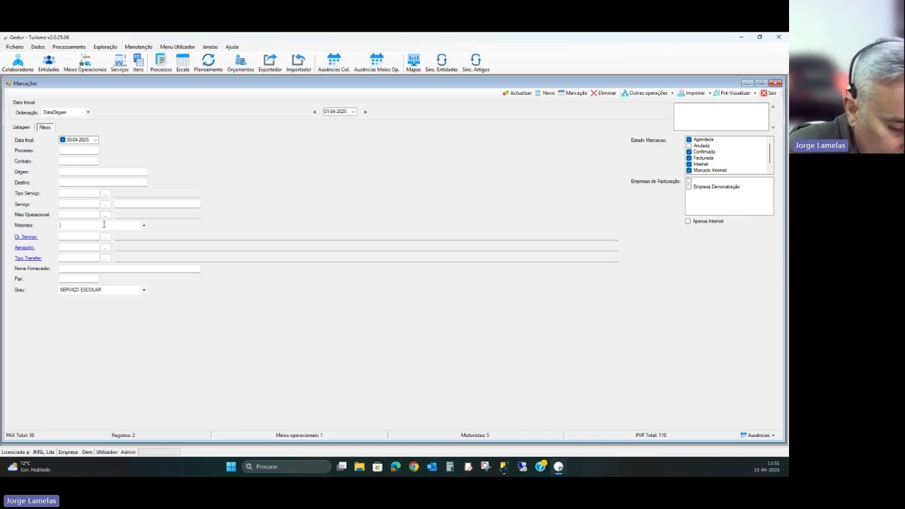
- Enter and pick a driver in Motorista, then delete it to clear the driver filter
{"action": "type", "text": "fraci"}
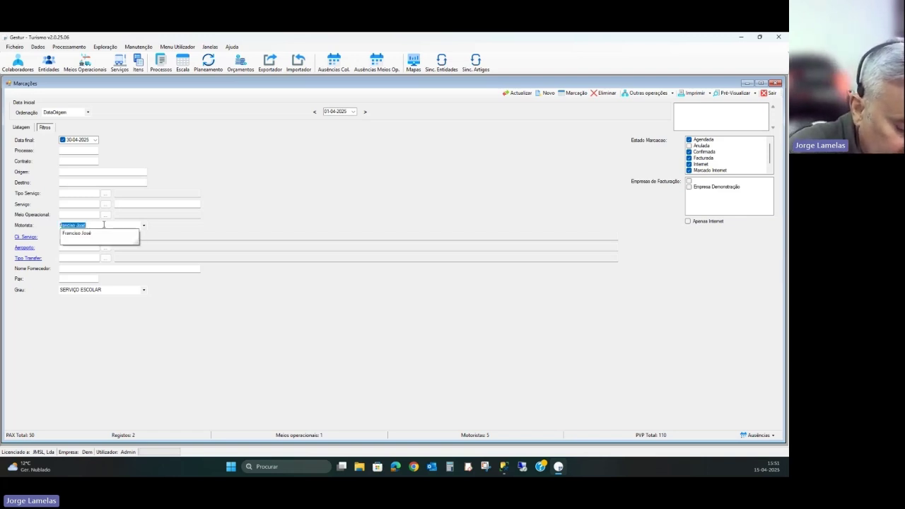
{"action": "key", "text": "BackSpace"}
{"action": "key", "text": "BackSpace"}
{"action": "key", "text": "BackSpace"}
{"action": "key", "text": "BackSpace"}
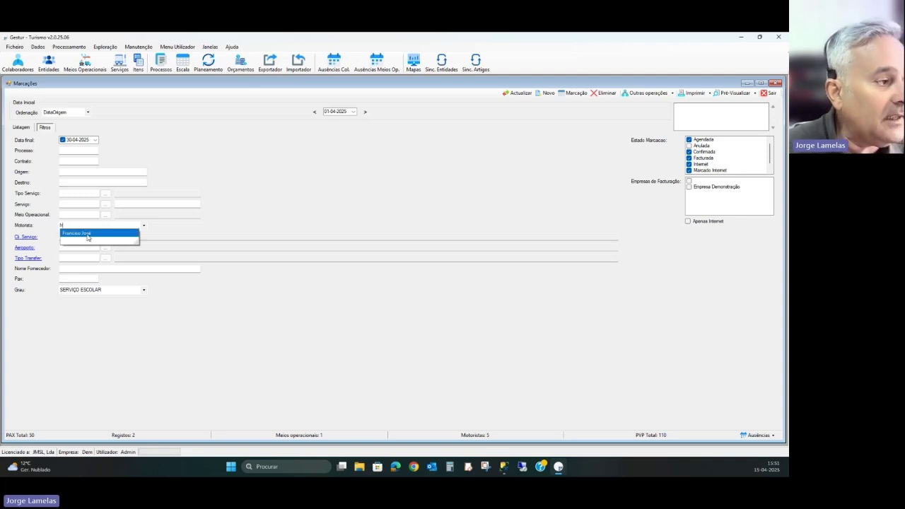
{"action": "left_click", "coordinate": [87, 234]}
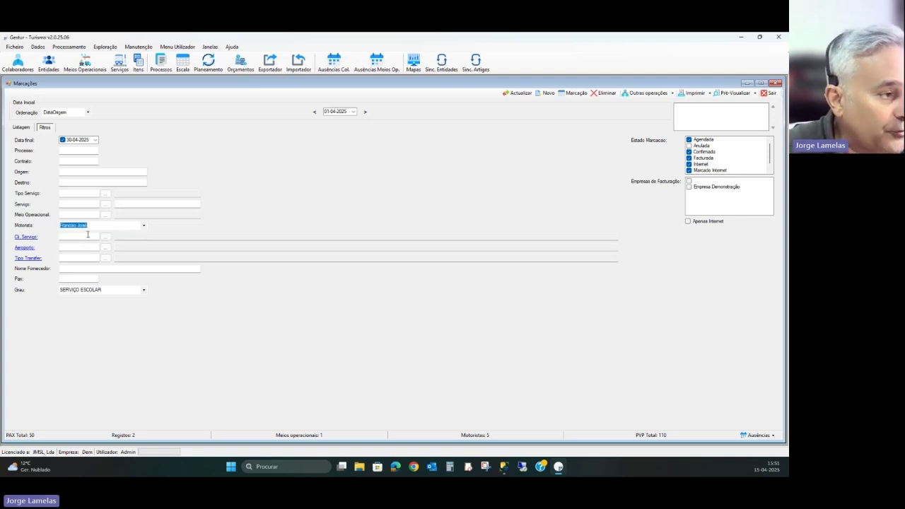
{"action": "left_click", "coordinate": [144, 225]}
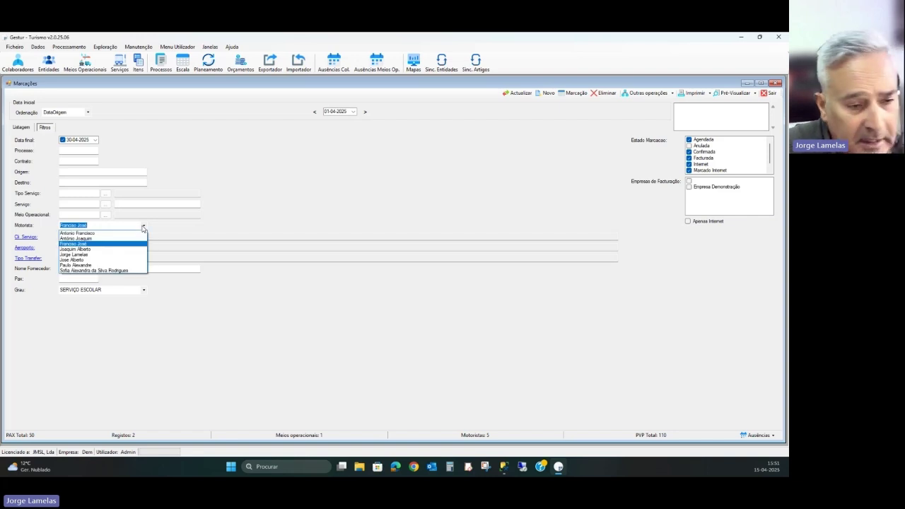
{"action": "left_click", "coordinate": [144, 226]}
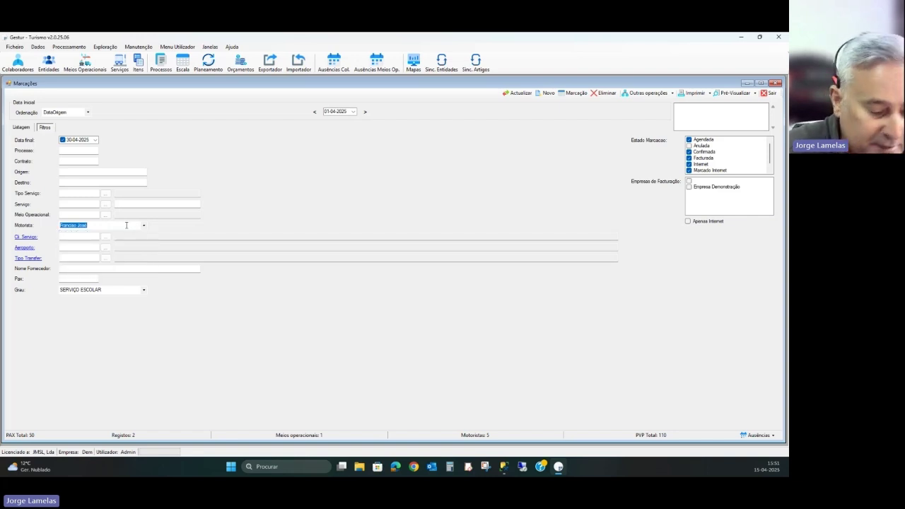
{"action": "key", "text": "BackSpace"}
- Retype and reselect SERVIÇO ESCOLAR in Grau, then delete it to clear the grade filter
{"action": "left_click", "coordinate": [125, 290]}
{"action": "key", "text": "BackSpace"}
{"action": "type", "text": "SERV"}
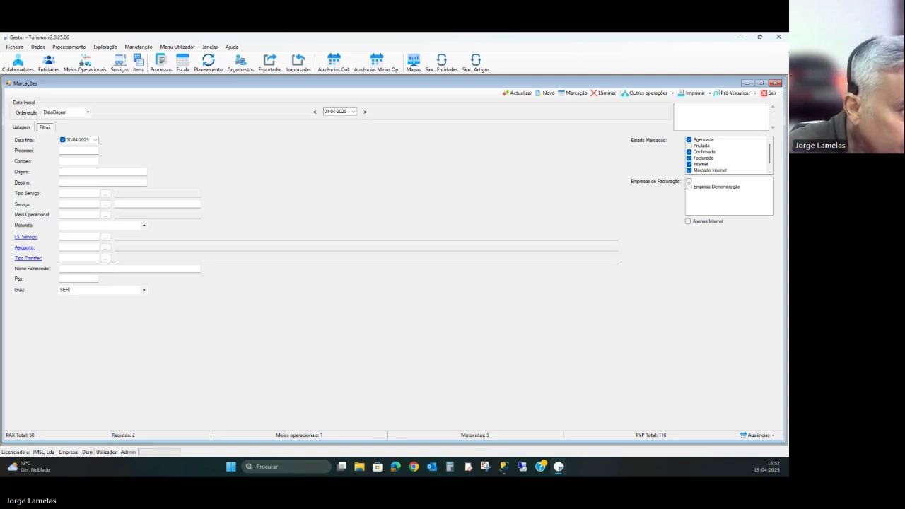
{"action": "left_click", "coordinate": [144, 290]}
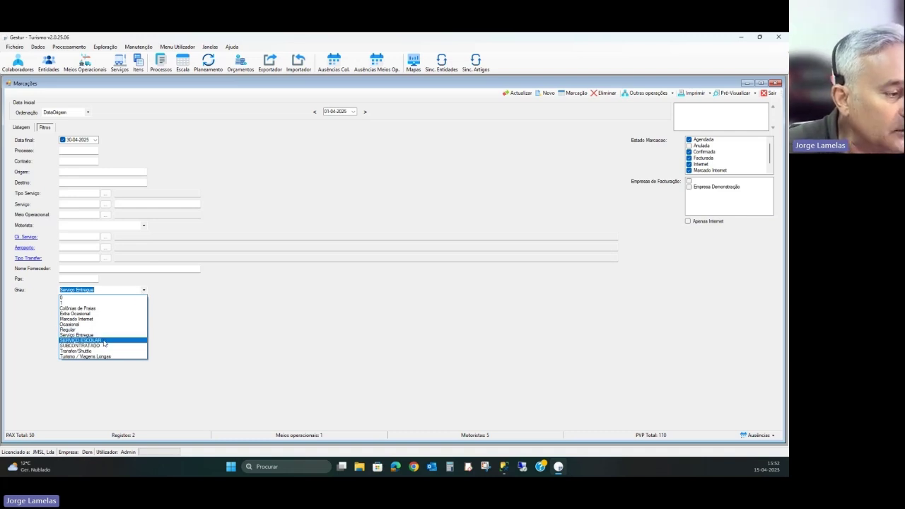
{"action": "left_click", "coordinate": [104, 342]}
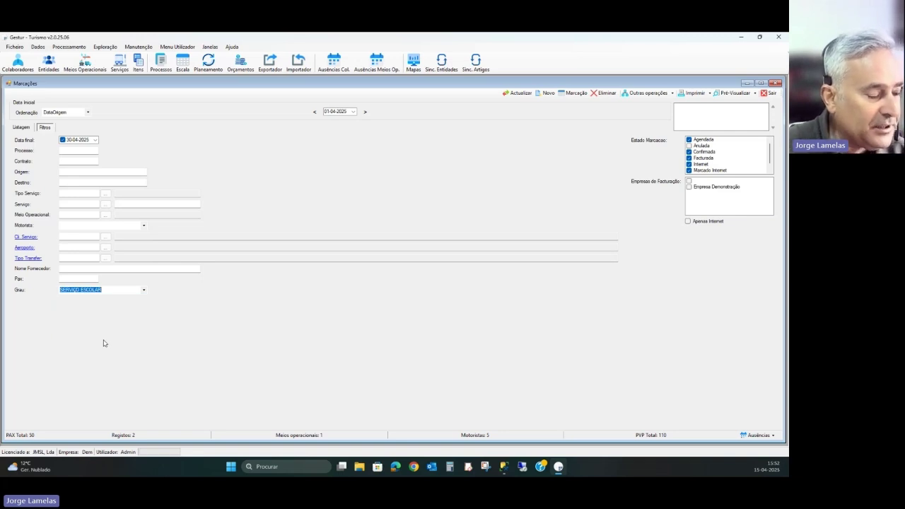
{"action": "key", "text": "Delete"}
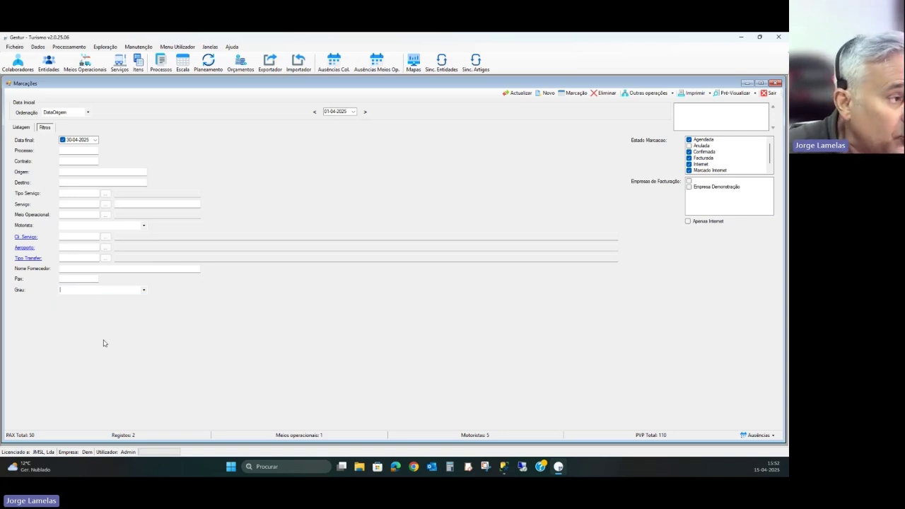
- Refresh the unfiltered list, then filter bookings to 4 passengers in Pax
{"action": "left_click", "coordinate": [518, 95]}
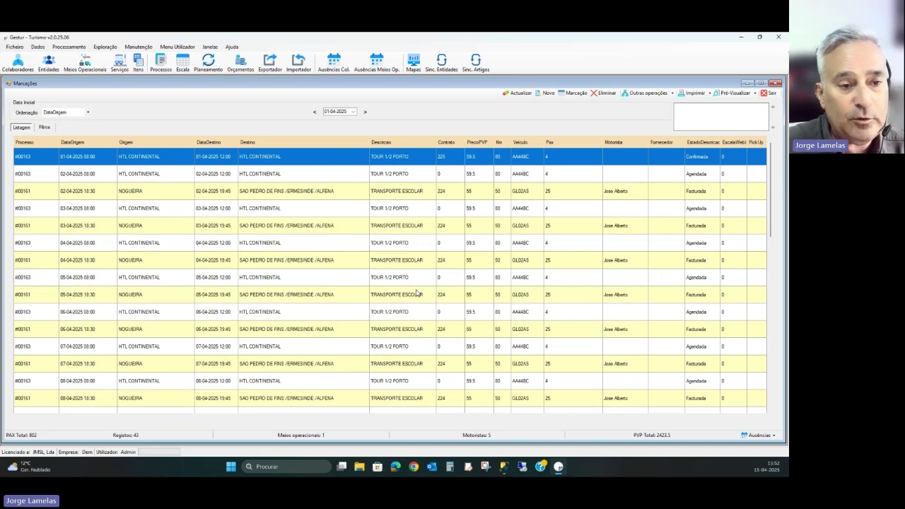
{"action": "left_click", "coordinate": [45, 128]}
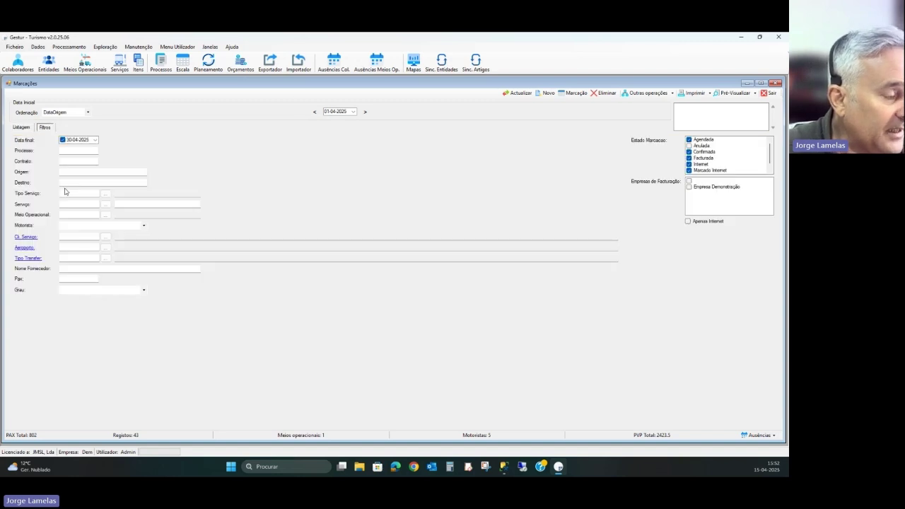
{"action": "left_click", "coordinate": [66, 280]}
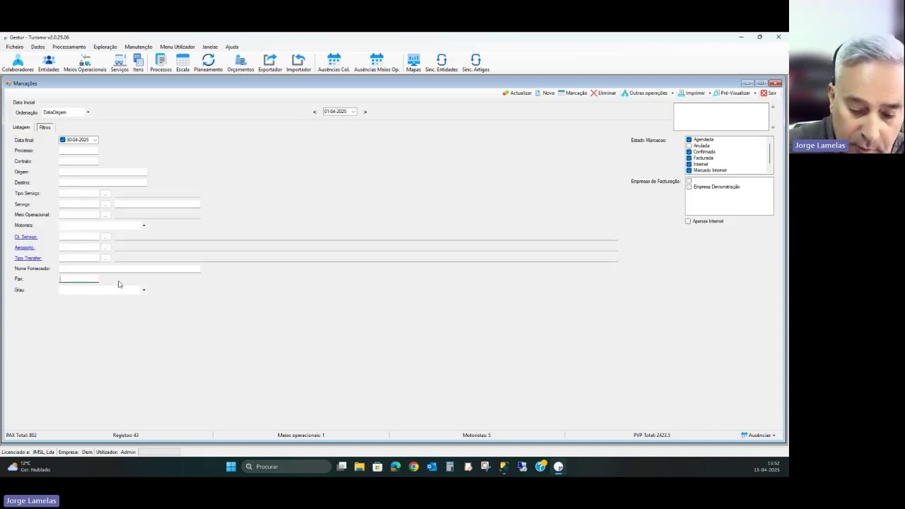
{"action": "type", "text": "4"}
{"action": "left_click", "coordinate": [518, 93]}
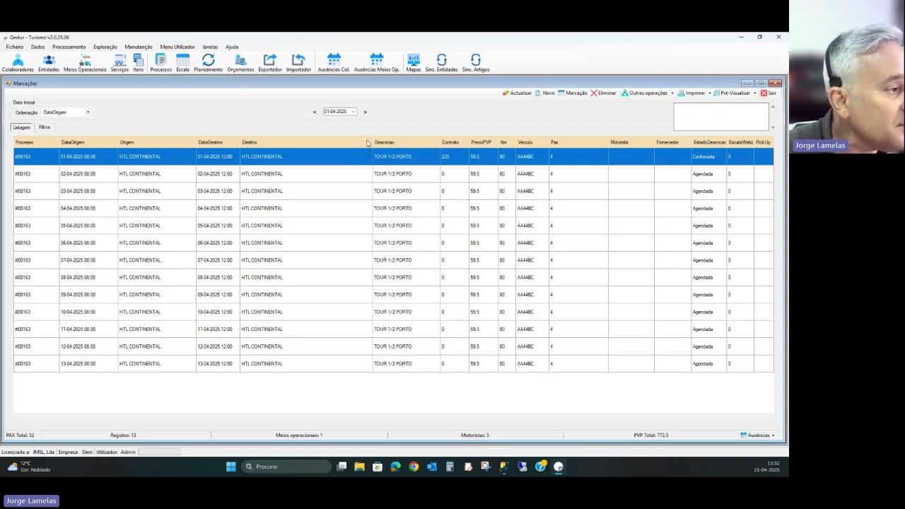
- Clear the Pax filter and refresh Listagem to show all 43 bookings again
{"action": "left_click", "coordinate": [45, 127]}
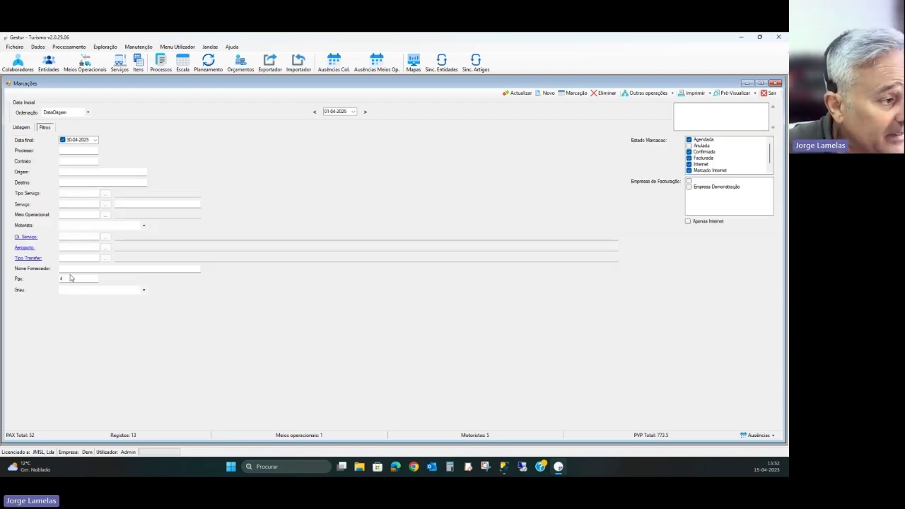
{"action": "left_click", "coordinate": [78, 278]}
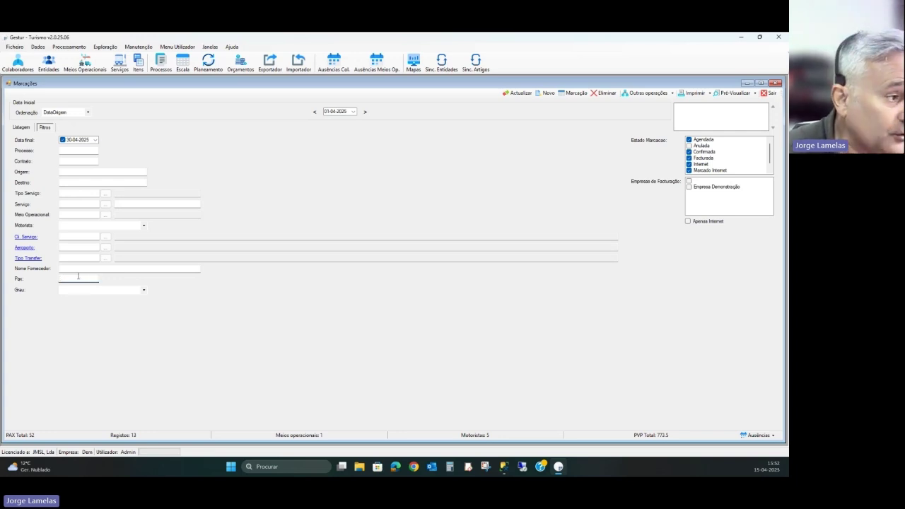
{"action": "left_click", "coordinate": [92, 270]}
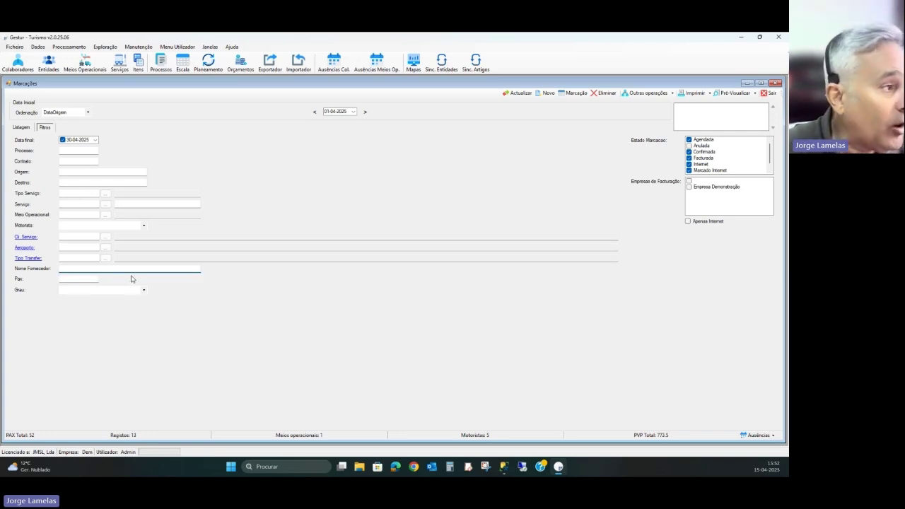
{"action": "left_click", "coordinate": [24, 130]}
{"action": "left_click", "coordinate": [516, 93]}
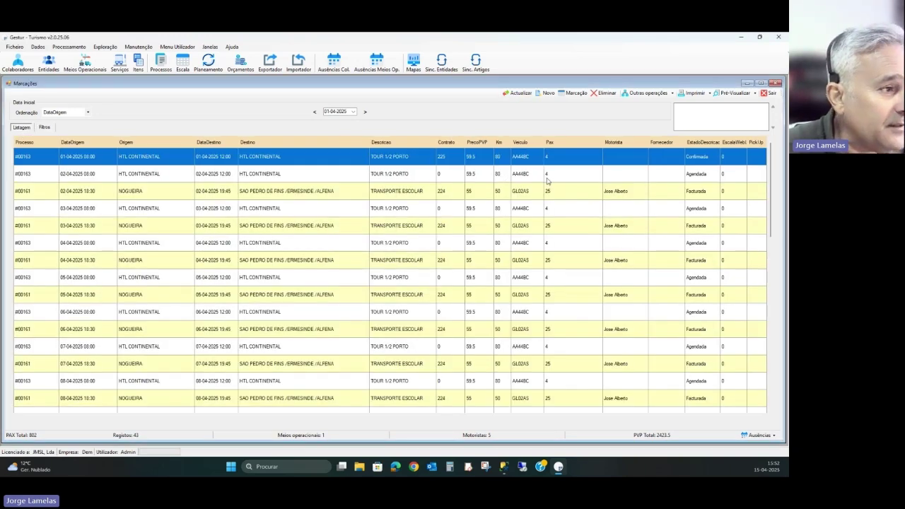
- Set booking #00163's supplier to Agrupamento de Escolas da Praia and save, accepting the Pax warning
{"action": "key", "text": "Return"}
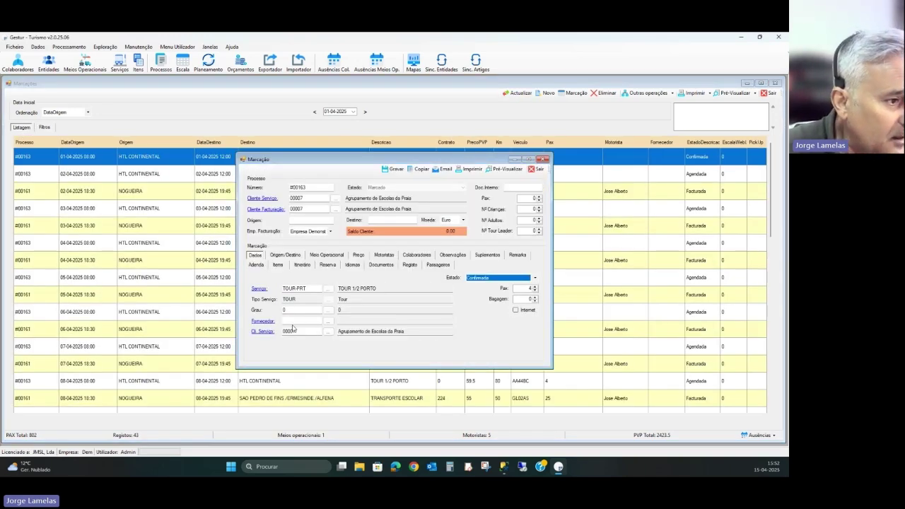
{"action": "left_click", "coordinate": [328, 321]}
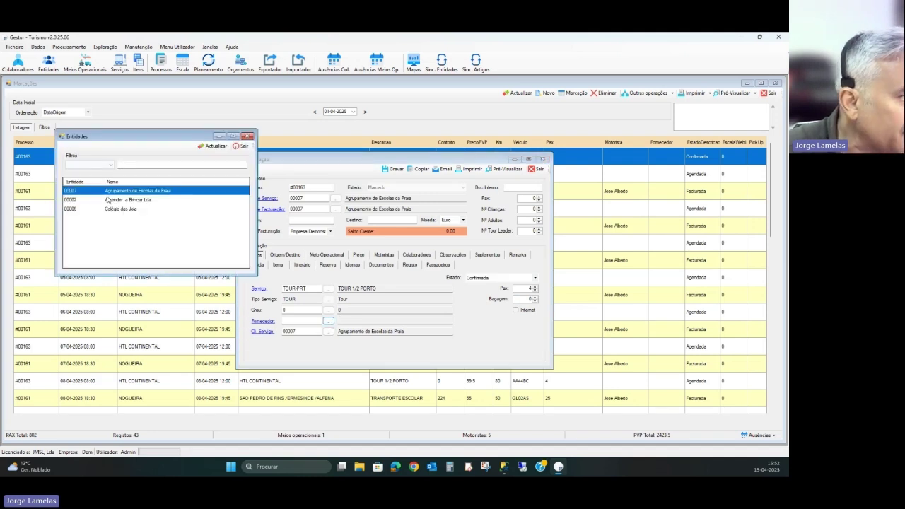
{"action": "double_click", "coordinate": [131, 192]}
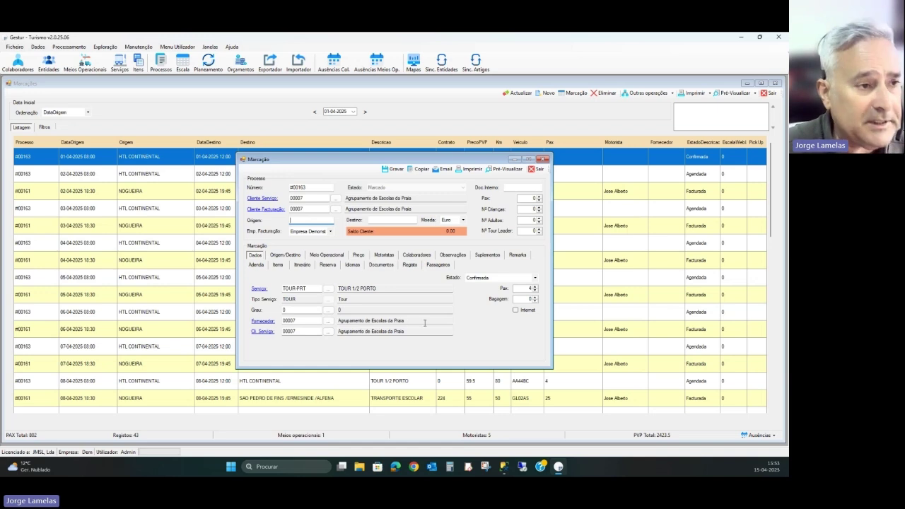
{"action": "left_click", "coordinate": [394, 169]}
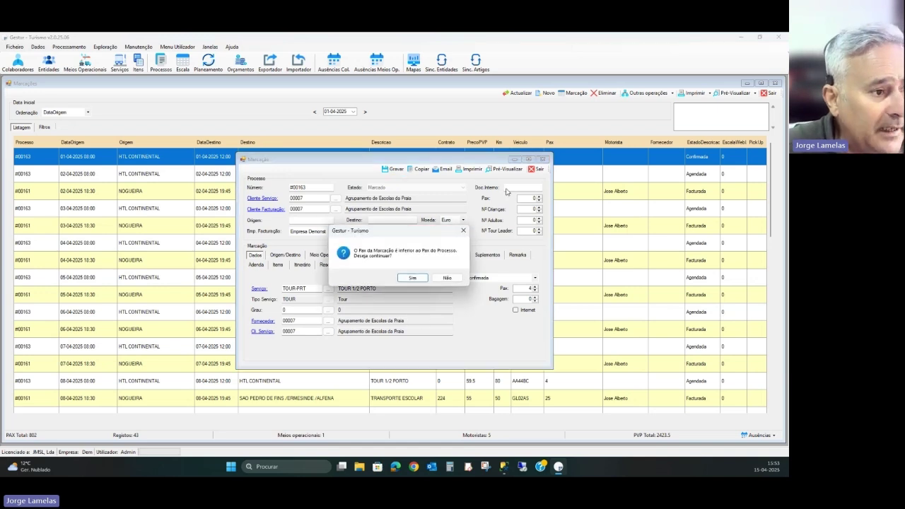
{"action": "left_click", "coordinate": [413, 278]}
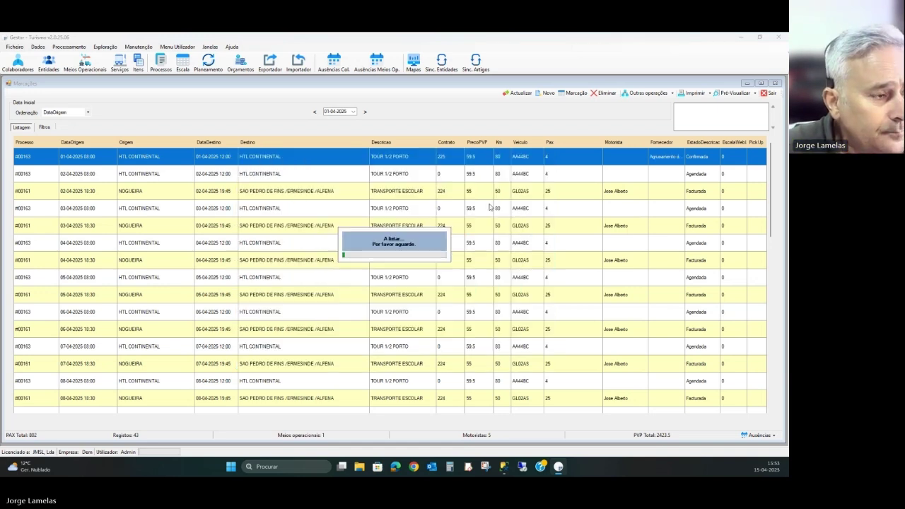
- Filter bookings by Nome Fornecedor '%PRAIA%', leaving 3 bookings with 54 PAX and PVP 169.5
{"action": "left_click", "coordinate": [44, 127]}
{"action": "left_click", "coordinate": [95, 268]}
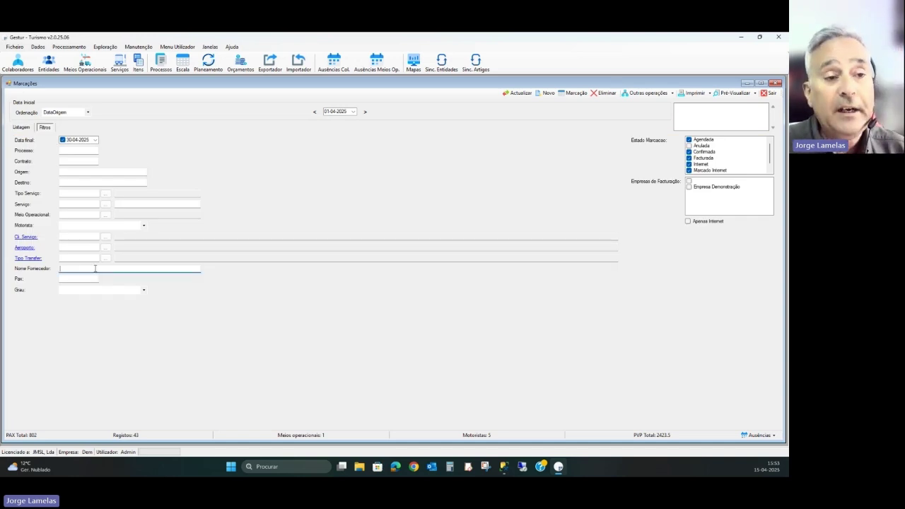
{"action": "type", "text": "t"}
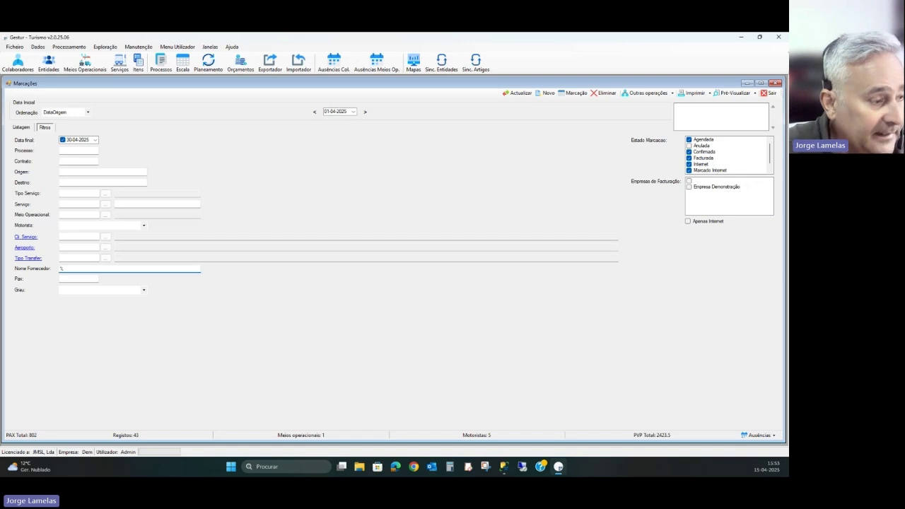
{"action": "type", "text": "PRAIA%"}
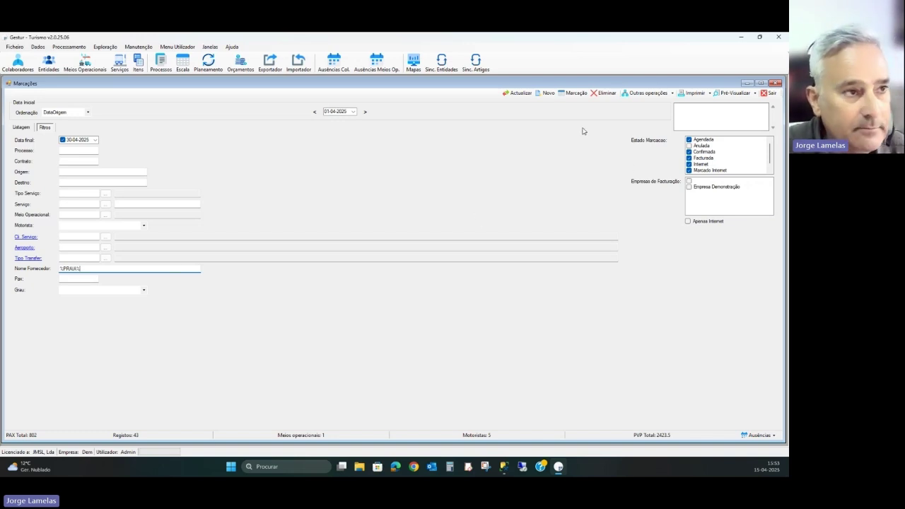
{"action": "left_click", "coordinate": [519, 93]}
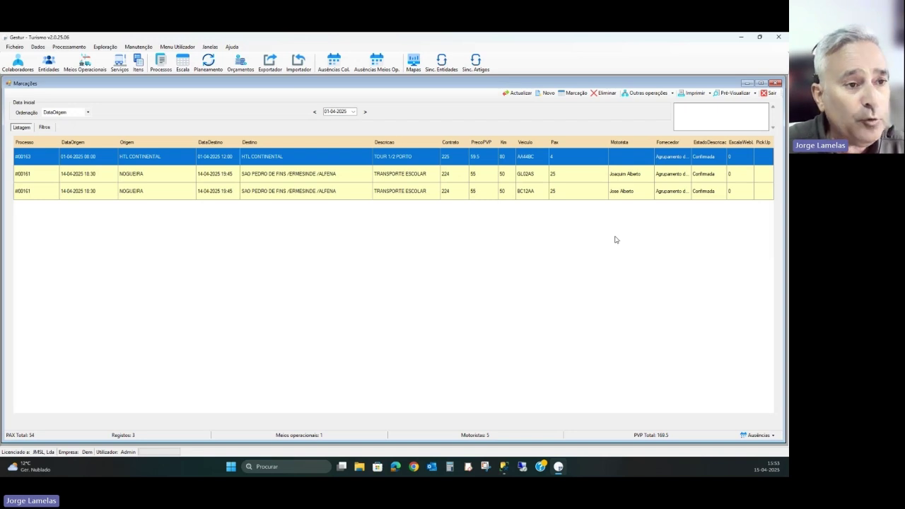
- Select booking #00161 and close the open booking details
{"action": "left_click", "coordinate": [624, 175]}
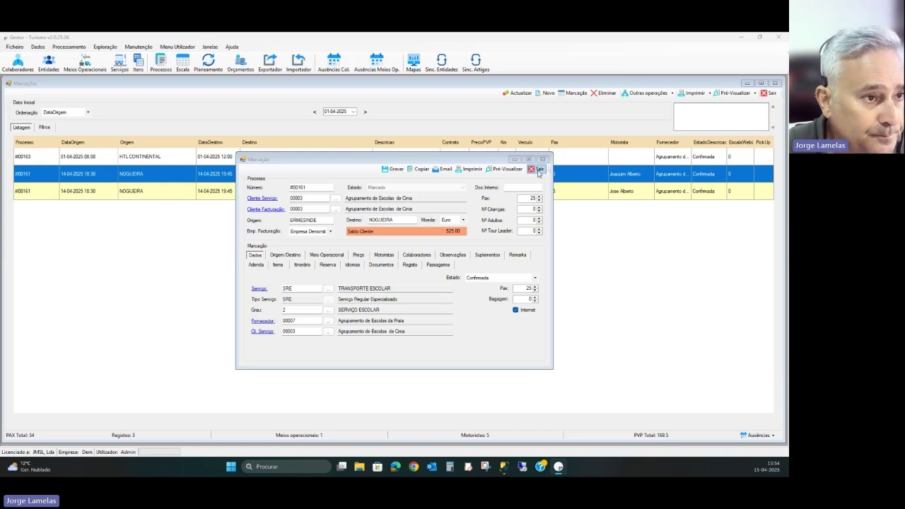
{"action": "left_click", "coordinate": [535, 170]}
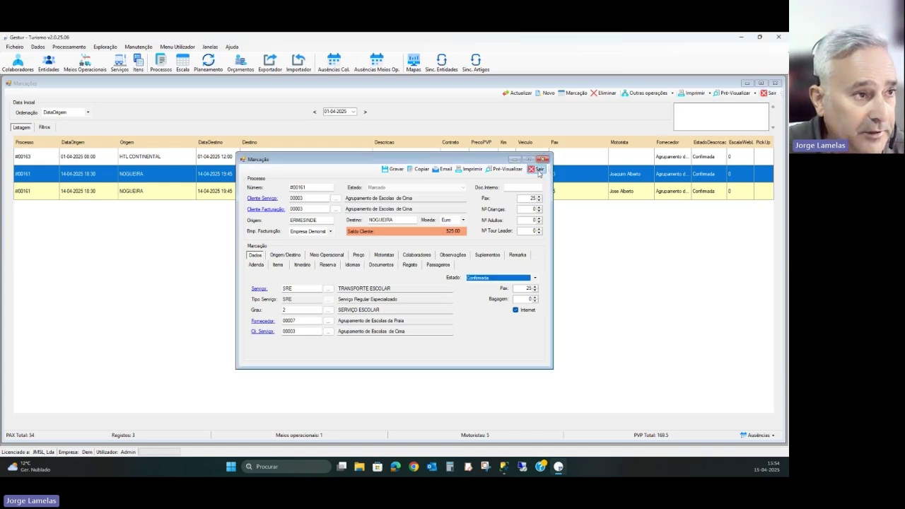
{"action": "left_click", "coordinate": [536, 169]}
- Clear the Nome Fornecedor filter, reload all 43 bookings, and bring up Task View
{"action": "left_click", "coordinate": [43, 127]}
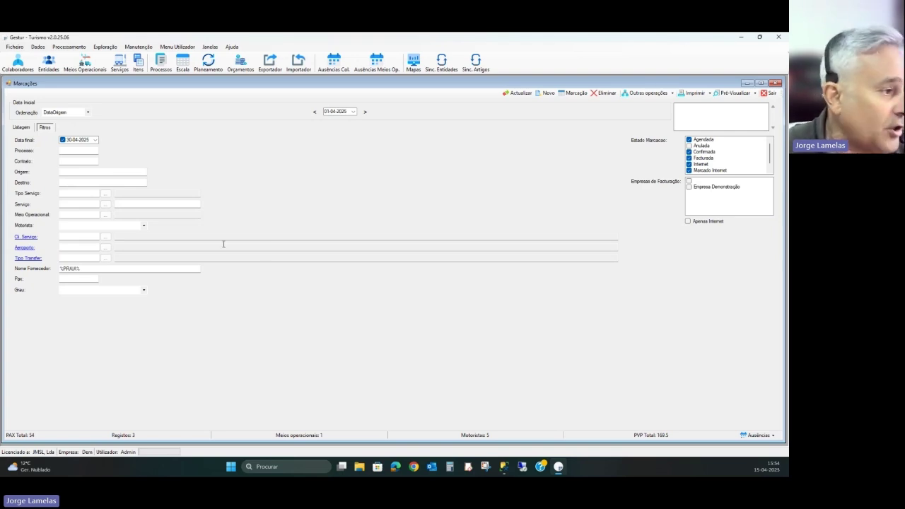
{"action": "double_click", "coordinate": [96, 269]}
{"action": "key", "text": "BackSpace"}
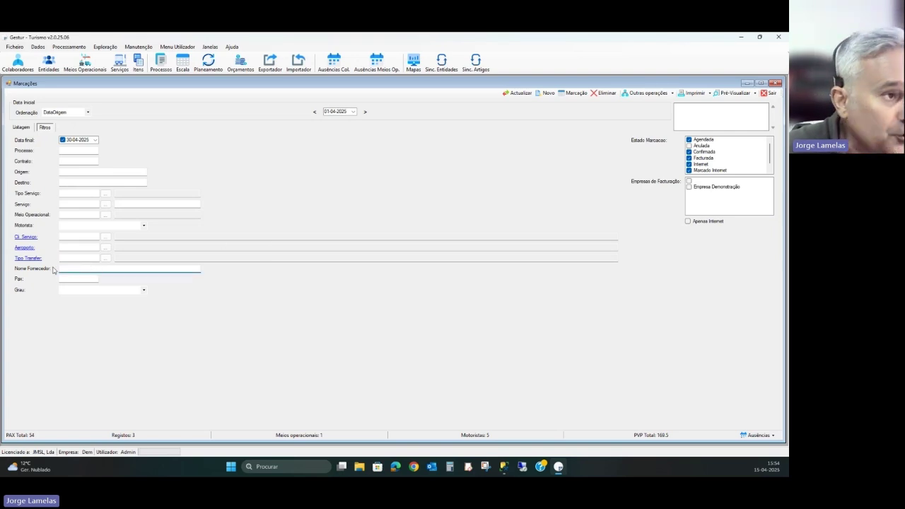
{"action": "left_click", "coordinate": [521, 93]}
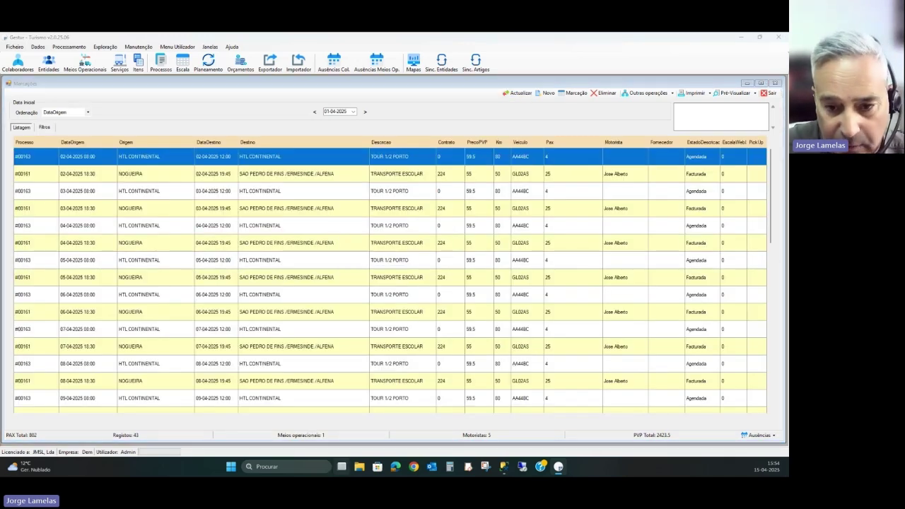
{"action": "left_click", "coordinate": [342, 467]}
- Show the PowerPoint Escala slide on Desktop 1, then switch back to the Gestur desktop
{"action": "mouse_move", "coordinate": [292, 422]}
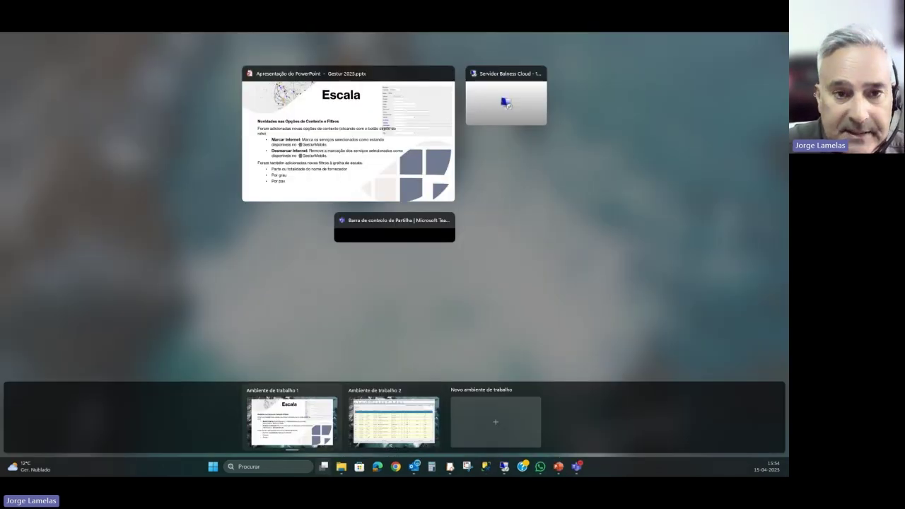
{"action": "left_click", "coordinate": [292, 422]}
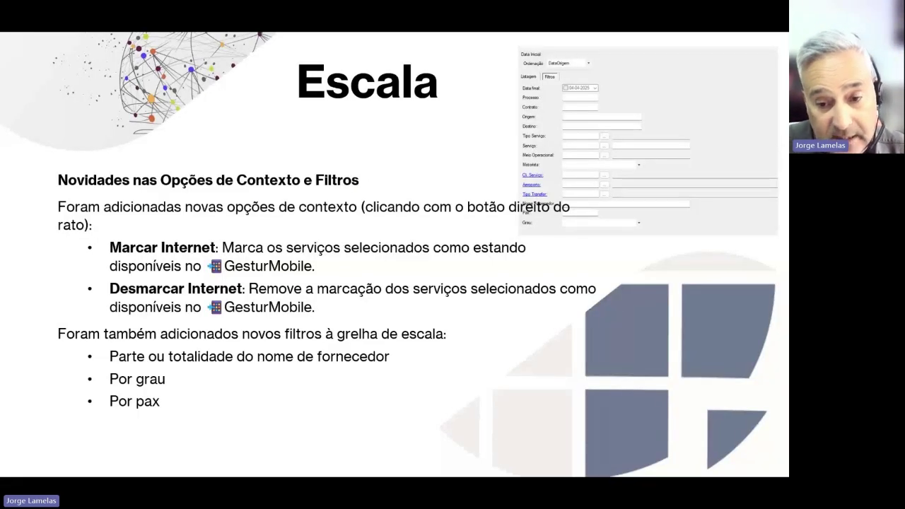
{"action": "key", "text": "super+Tab"}
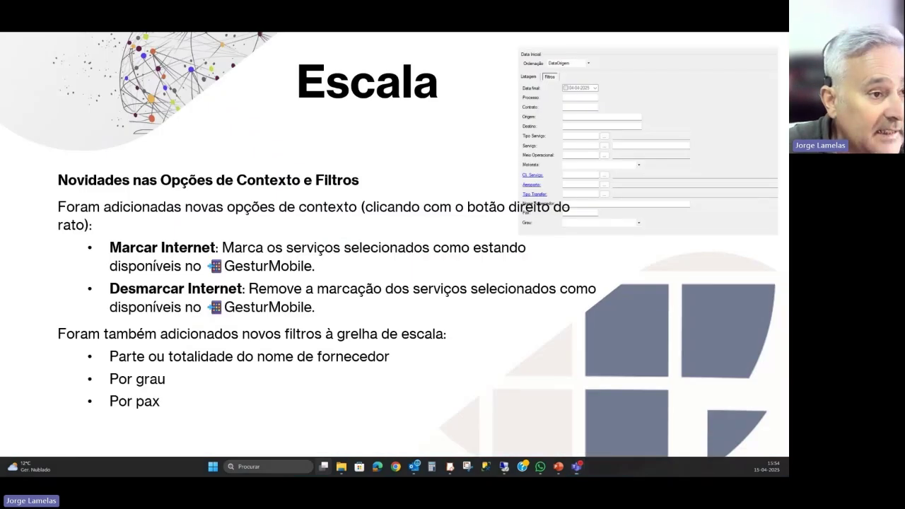
{"action": "key", "text": "ctrl+super+Right"}
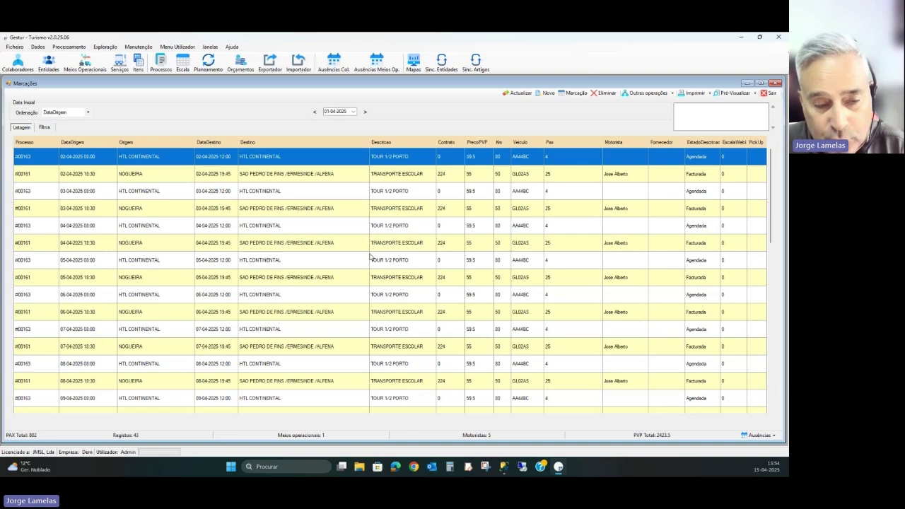
{"action": "double_click", "coordinate": [525, 164]}
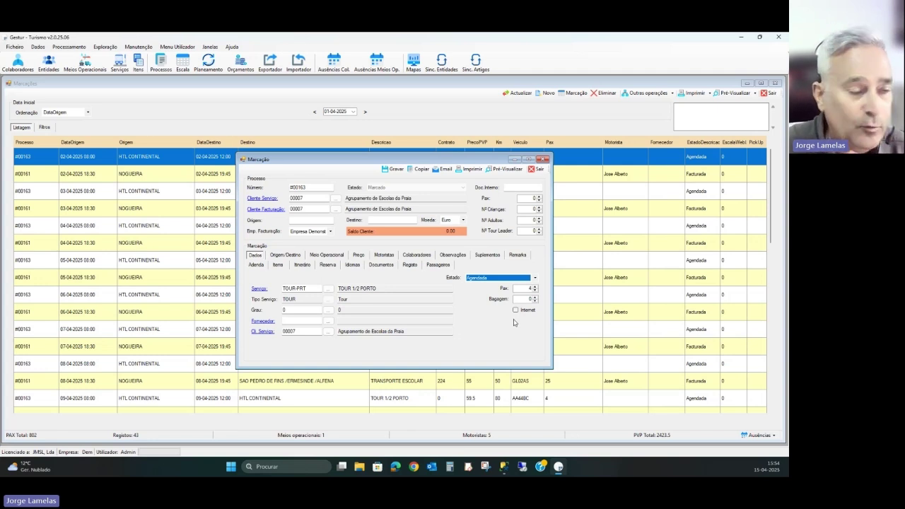
{"action": "left_click", "coordinate": [536, 169]}
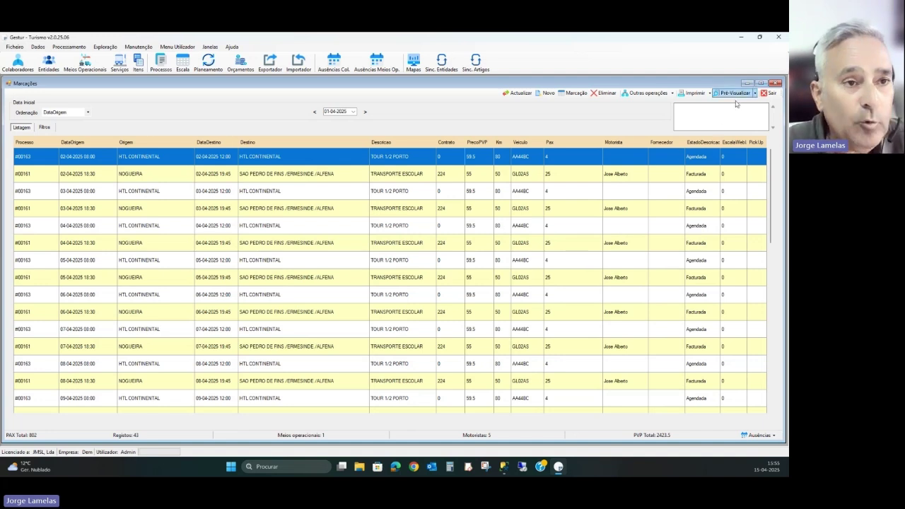
- Close the bookings list, reopen it via Escala, and view then close the 15-04 booking's details
{"action": "left_click", "coordinate": [767, 92]}
{"action": "left_click", "coordinate": [182, 62]}
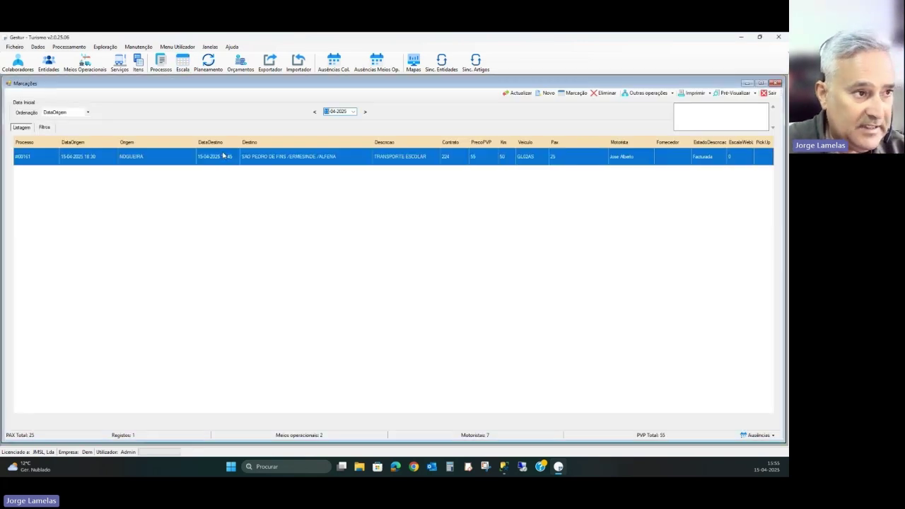
{"action": "double_click", "coordinate": [458, 162]}
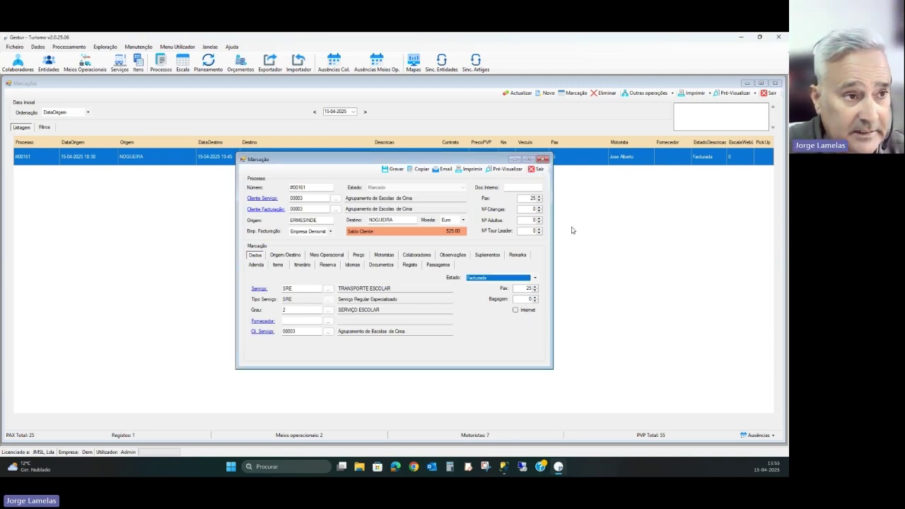
{"action": "left_click", "coordinate": [536, 169]}
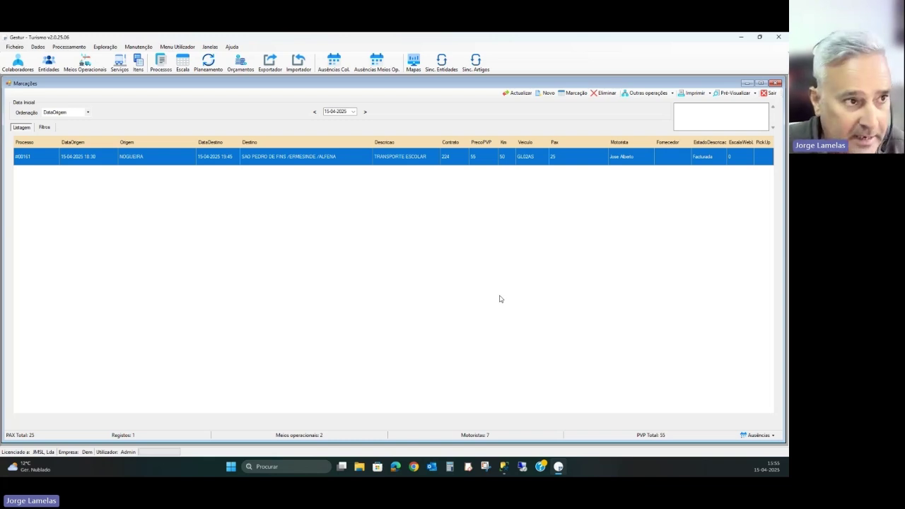
- Mark booking #00161 with Marcar Internet from its context menu, then undo it with Limpar Internet
{"action": "right_click", "coordinate": [519, 161]}
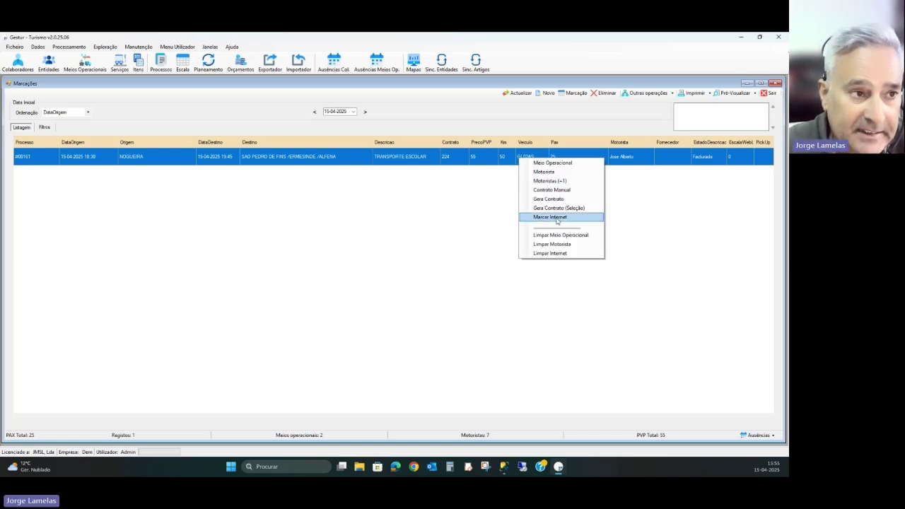
{"action": "left_click", "coordinate": [557, 218]}
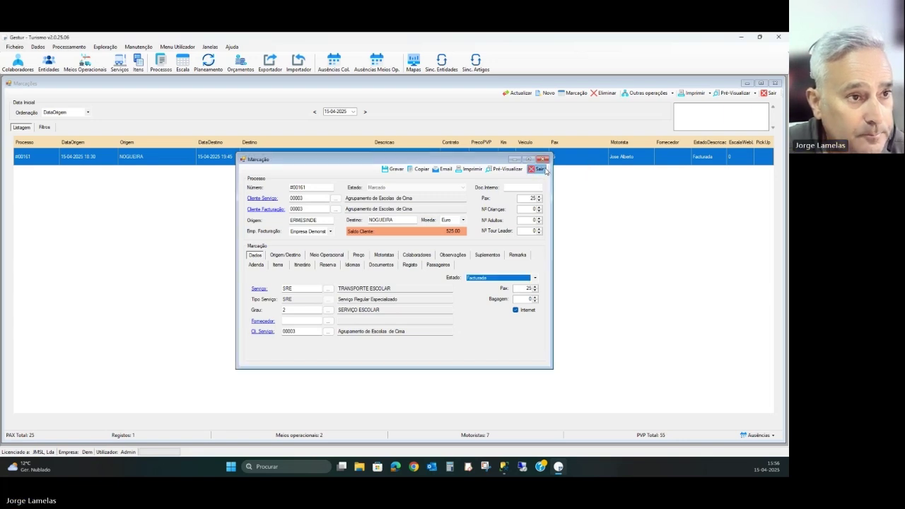
{"action": "left_click", "coordinate": [539, 169]}
{"action": "right_click", "coordinate": [567, 160]}
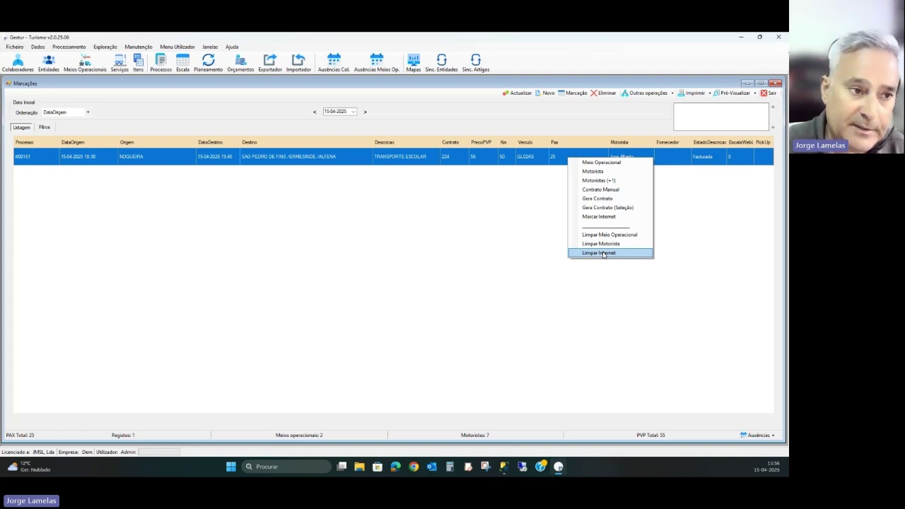
{"action": "left_click", "coordinate": [603, 253]}
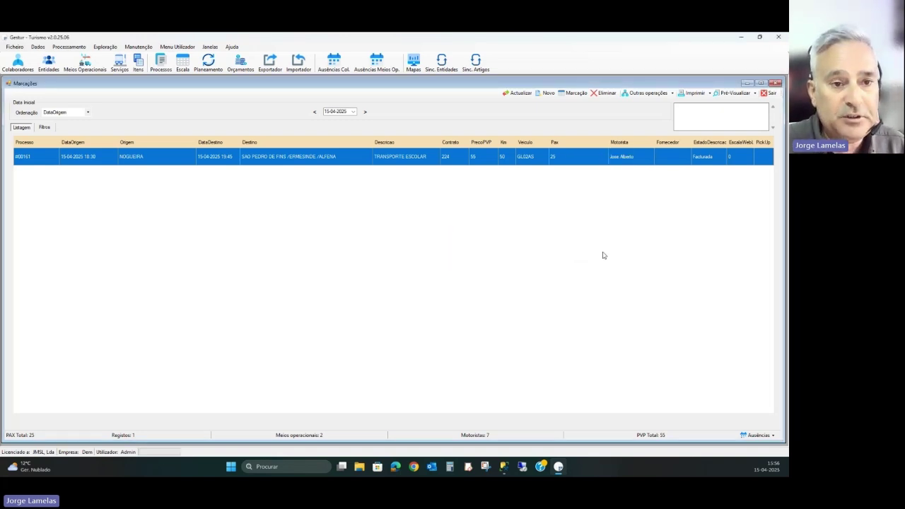
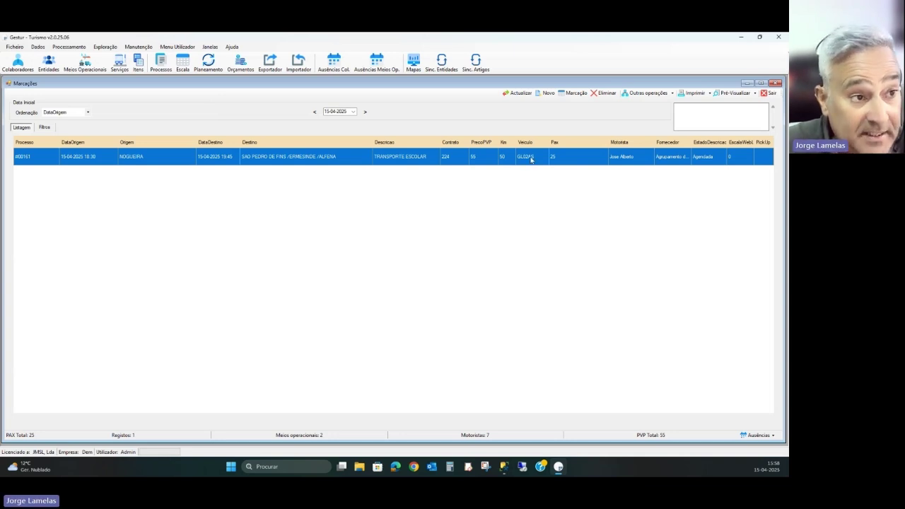
- Open booking #00161 and save it with Gravar, leaving it Agendada
{"action": "double_click", "coordinate": [530, 159]}
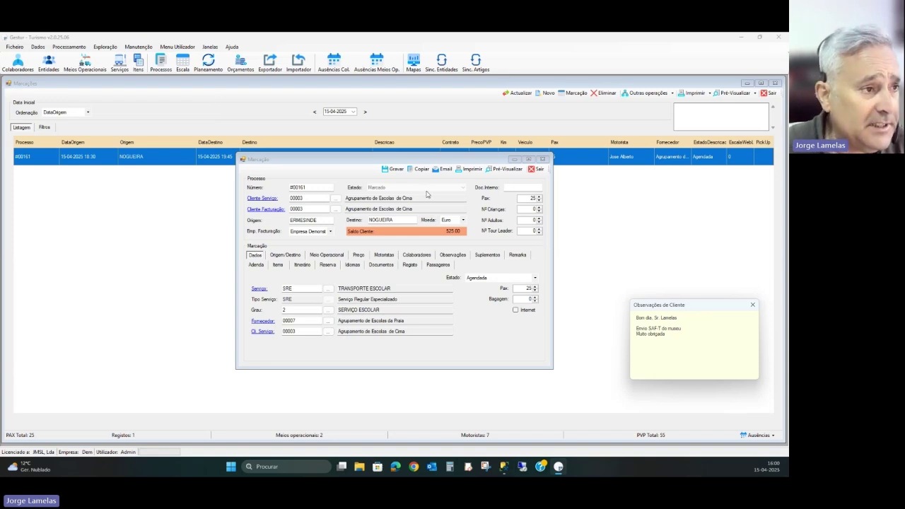
{"action": "left_click", "coordinate": [392, 169]}
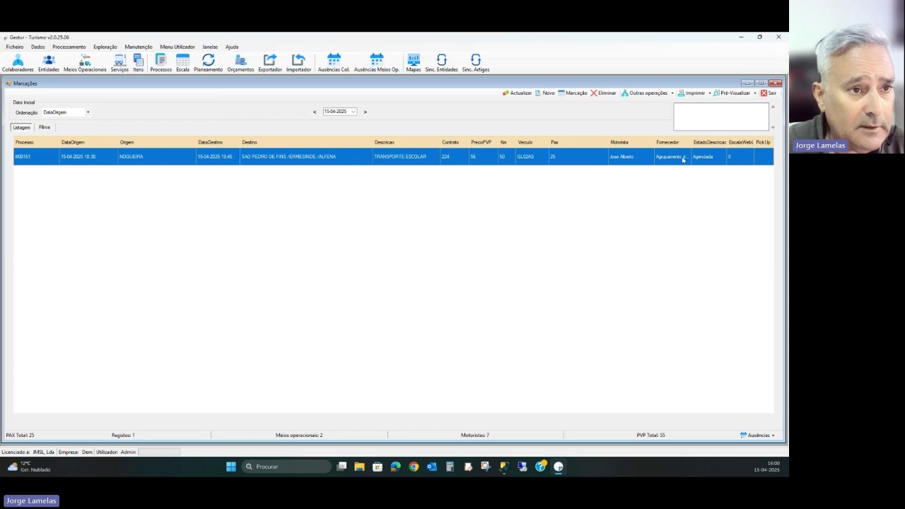
- Reopen booking #00161's form (TRANSPORTE ESCOLAR, 25 pax) from the Marcações list
{"action": "key", "text": "Return"}
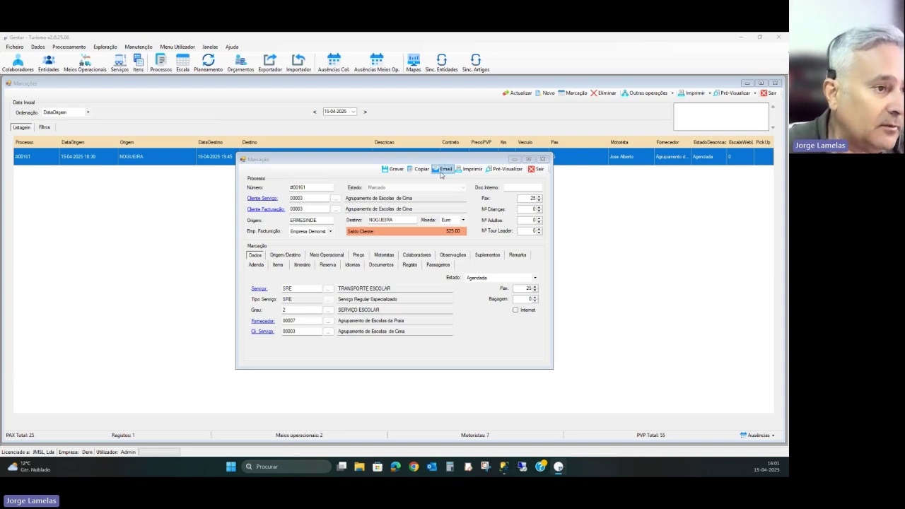
- Email booking #00161 to the supplier, close the form, and refresh the list to show Confirmada
{"action": "left_click", "coordinate": [445, 172]}
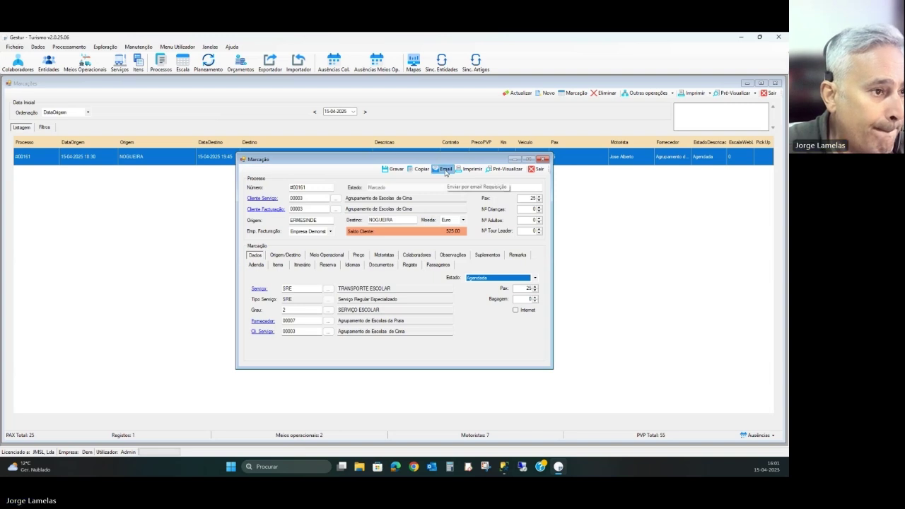
{"action": "left_click", "coordinate": [445, 172]}
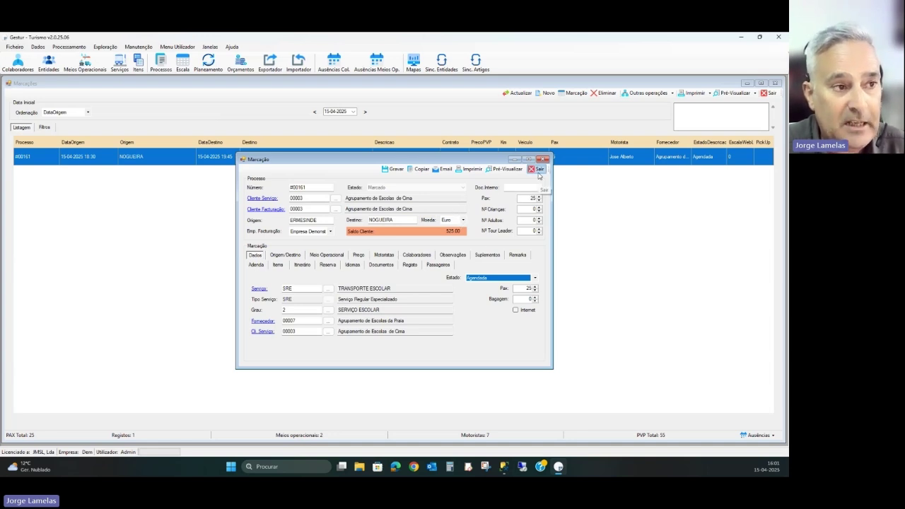
{"action": "left_click", "coordinate": [537, 169]}
{"action": "left_click", "coordinate": [517, 95]}
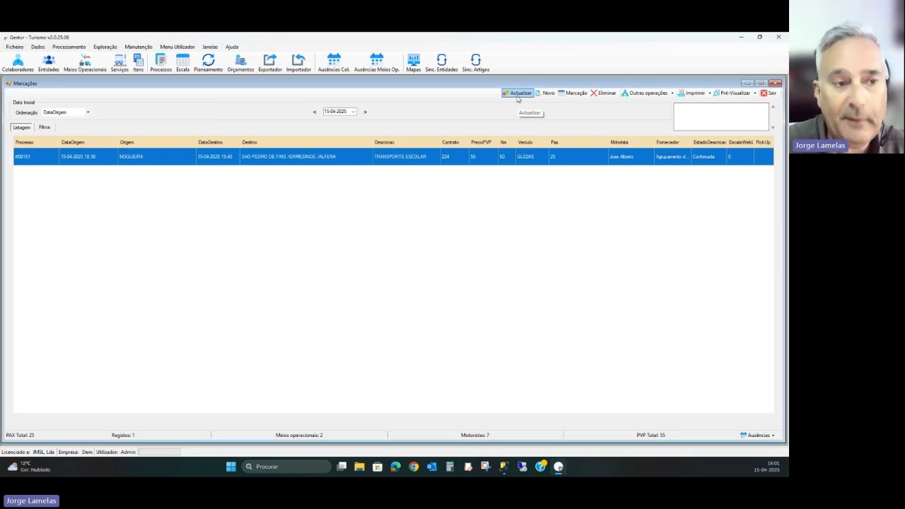
- Check booking #00161 is Confirmada, then switch to the Escala slide on Desktop 1
{"action": "double_click", "coordinate": [523, 156]}
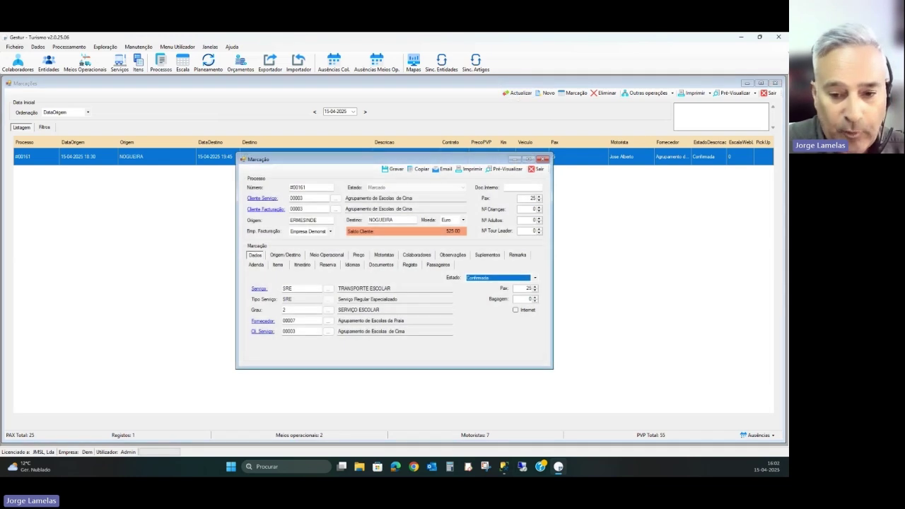
{"action": "left_click", "coordinate": [532, 171]}
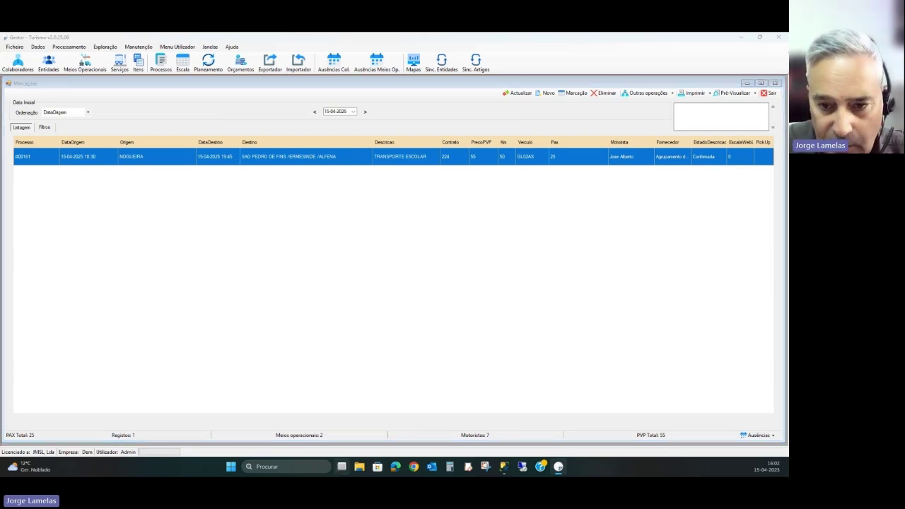
{"action": "key", "text": "super+Tab"}
{"action": "left_click", "coordinate": [292, 422]}
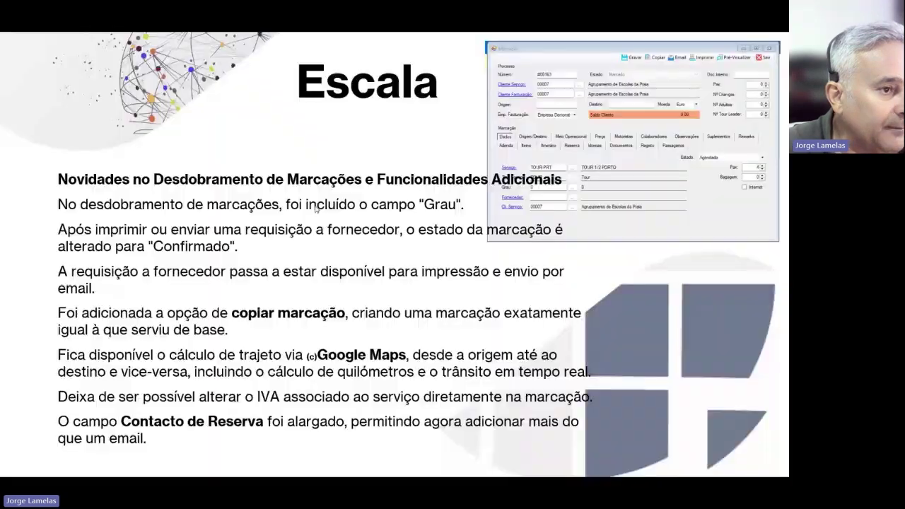
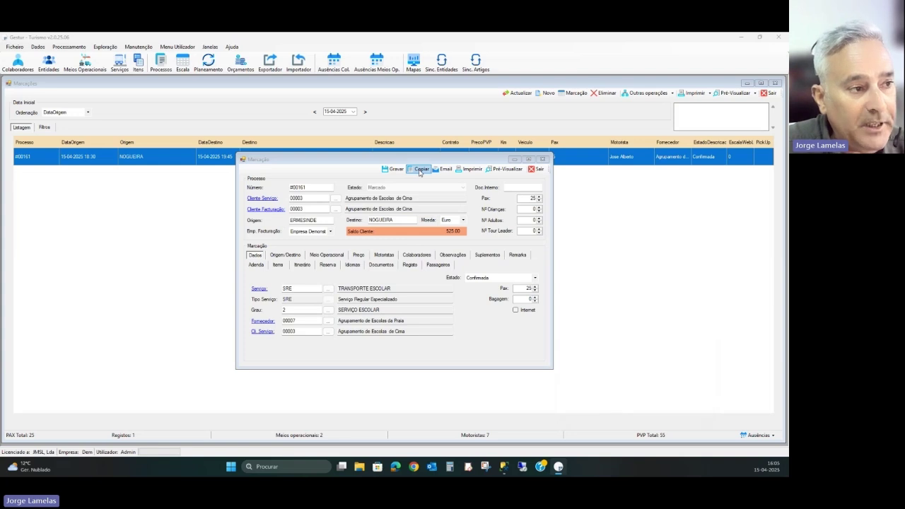
- Copy booking #00161 and confirm Sim to create a second identical booking
{"action": "left_click", "coordinate": [420, 169]}
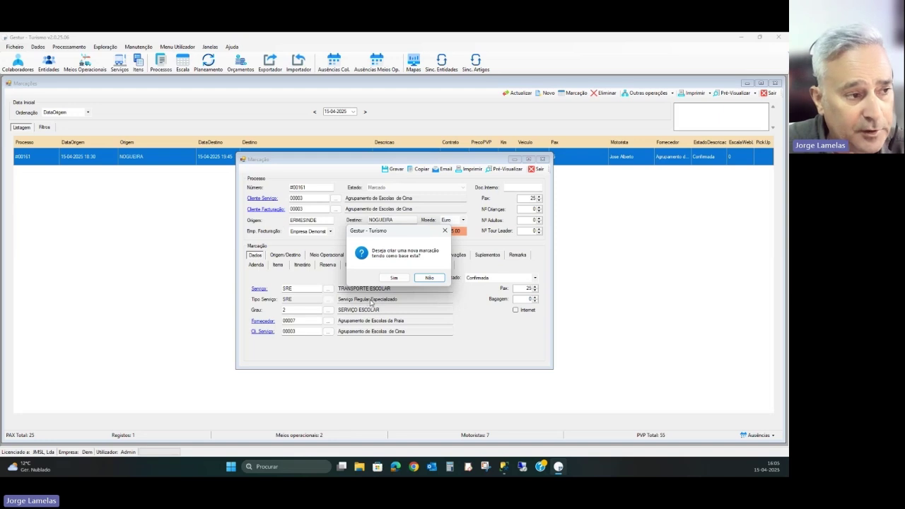
{"action": "left_click", "coordinate": [393, 278]}
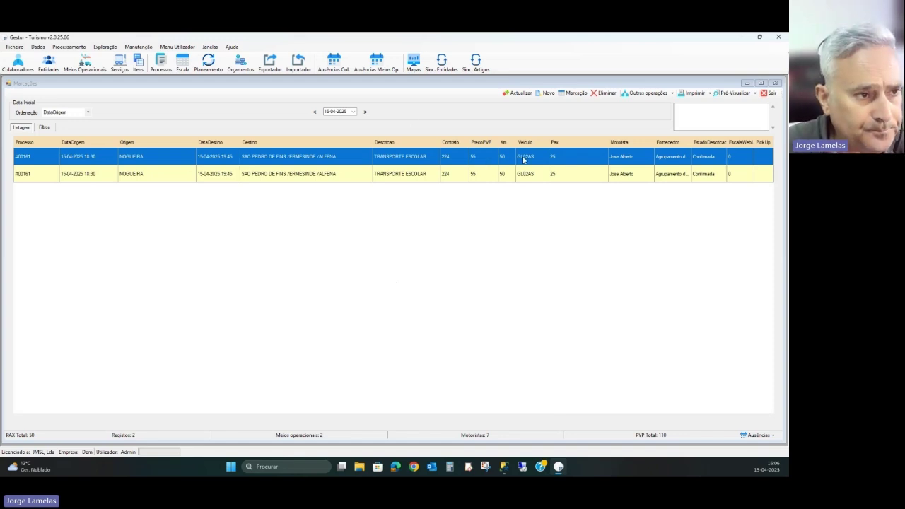
- View booking #00161's Nogueira–São Pedro de Fins–Ermesinde–Alfena route on the map (53 min, 57.3 km)
{"action": "left_click", "coordinate": [515, 330]}
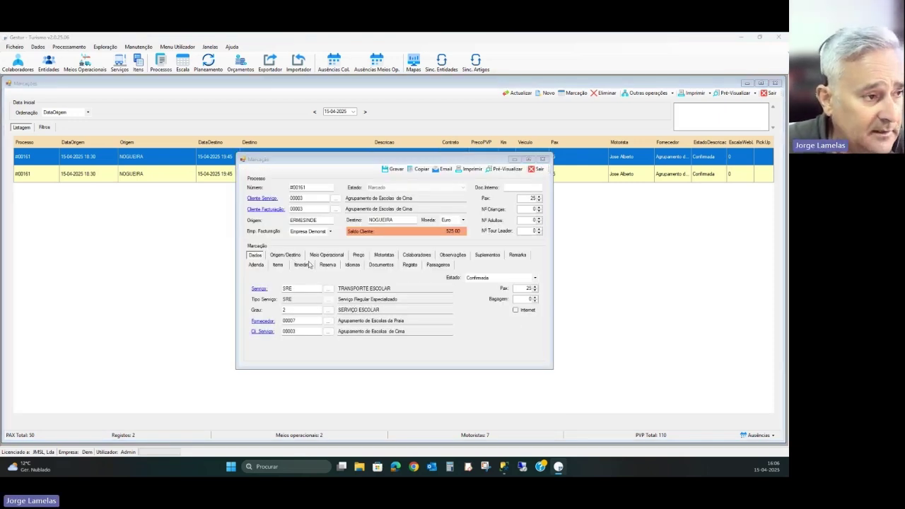
{"action": "left_click", "coordinate": [295, 256]}
{"action": "left_click", "coordinate": [386, 295]}
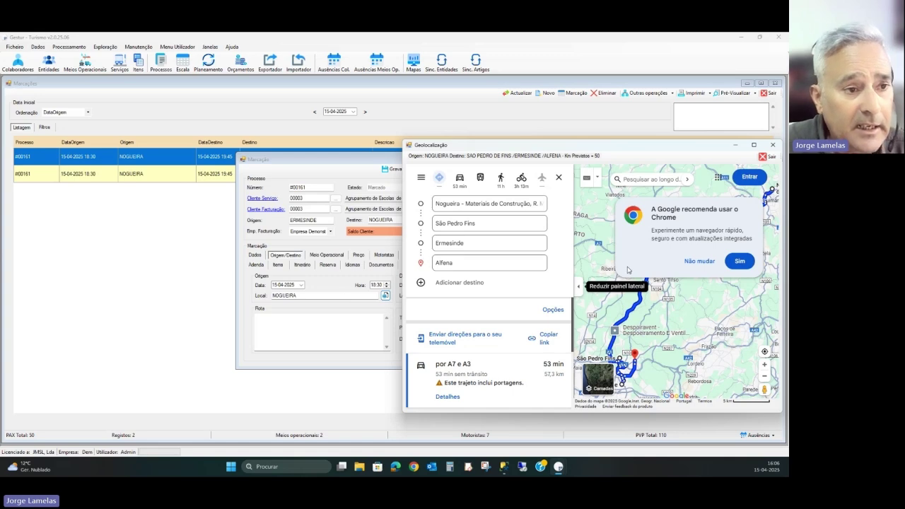
{"action": "left_click", "coordinate": [694, 262]}
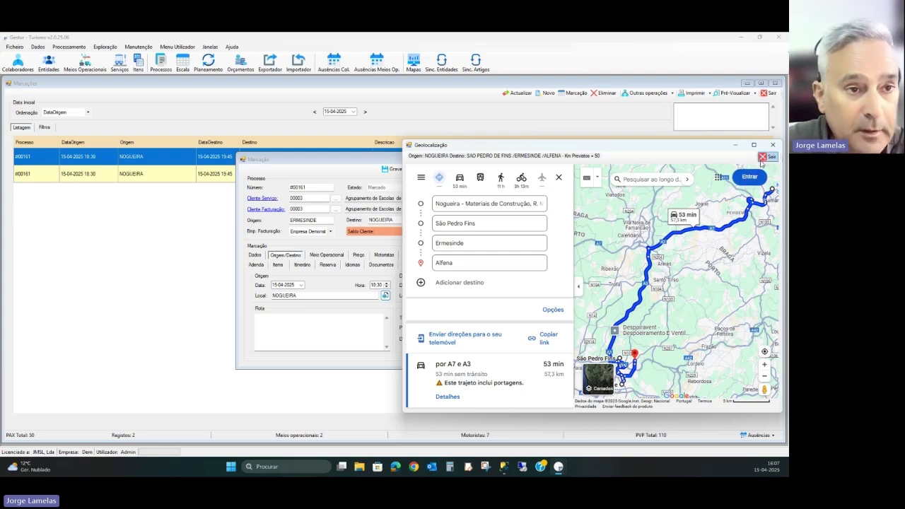
{"action": "left_click", "coordinate": [769, 156]}
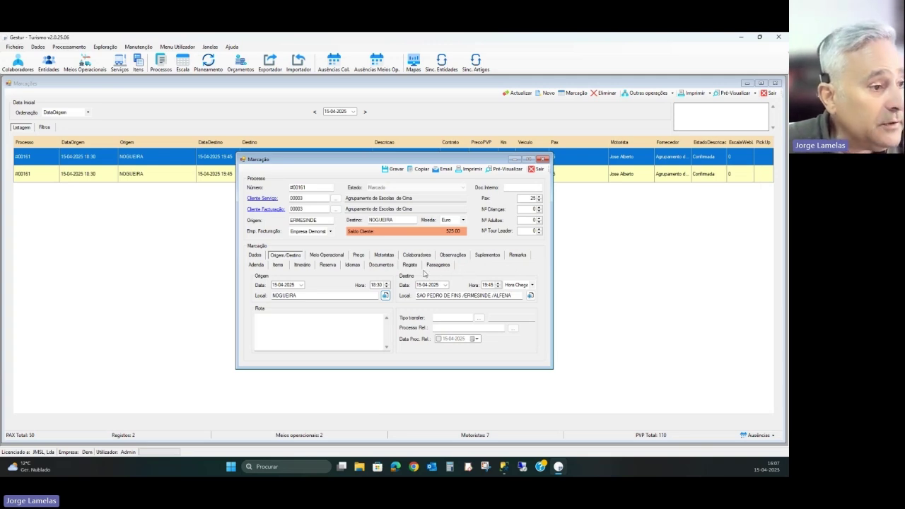
- Enter two semicolon-separated contact e-mail addresses in the reservation's Contacto field and save the booking
{"action": "left_click", "coordinate": [328, 266]}
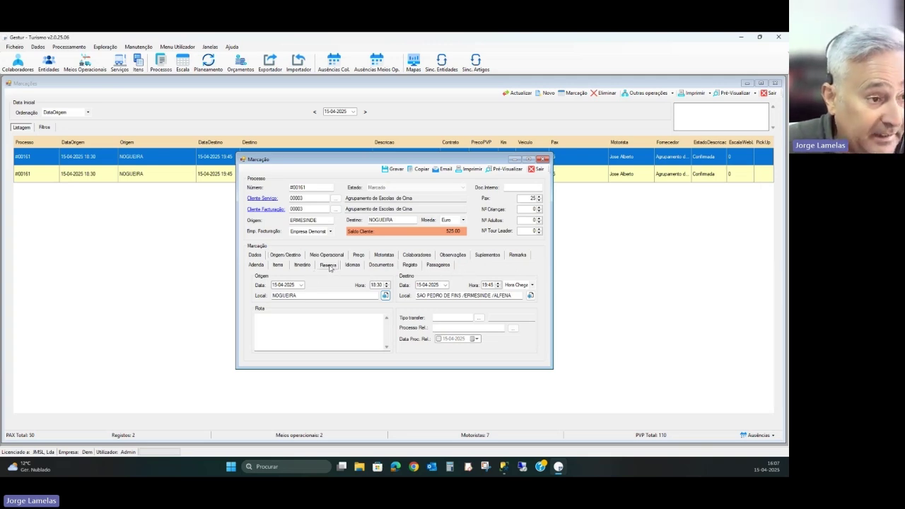
{"action": "left_click", "coordinate": [494, 287]}
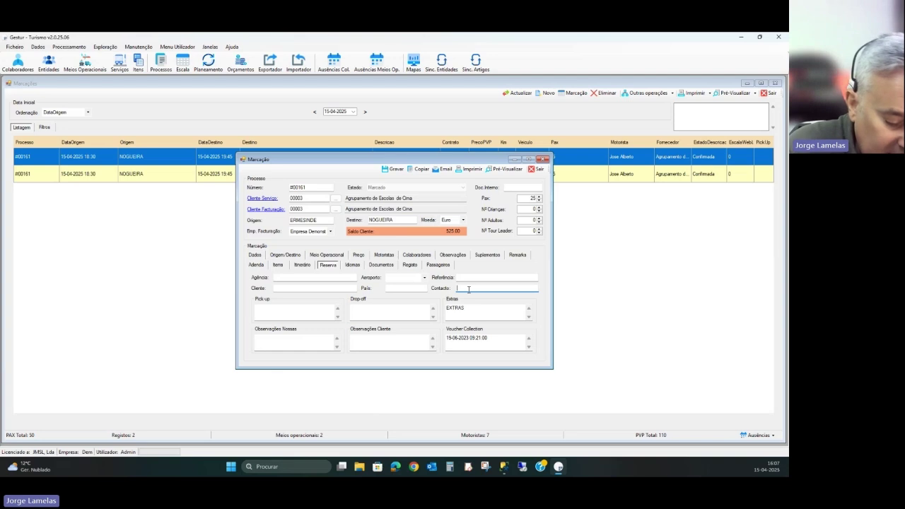
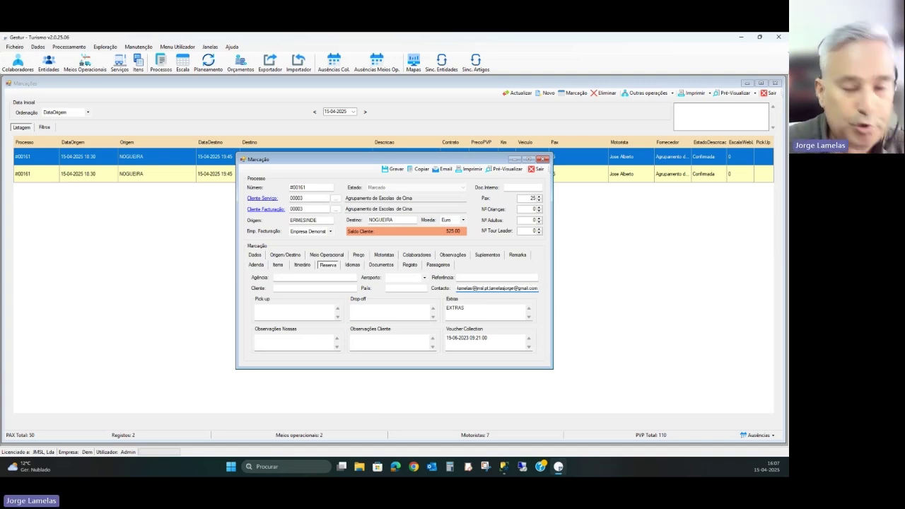
{"action": "left_click", "coordinate": [393, 169]}
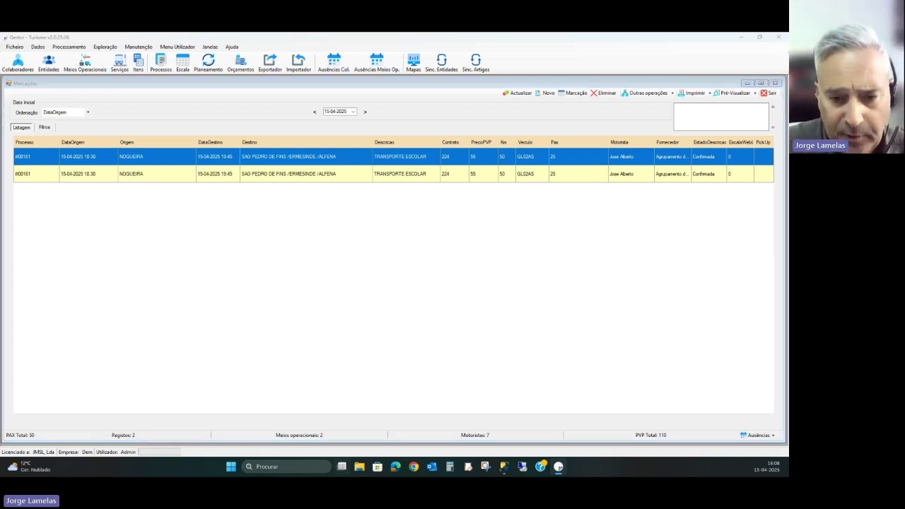
- Switch to the presentation desktop and advance to the next slide showing the bookings list
{"action": "key", "text": "super+Tab"}
{"action": "key", "text": "ctrl+super+Left"}
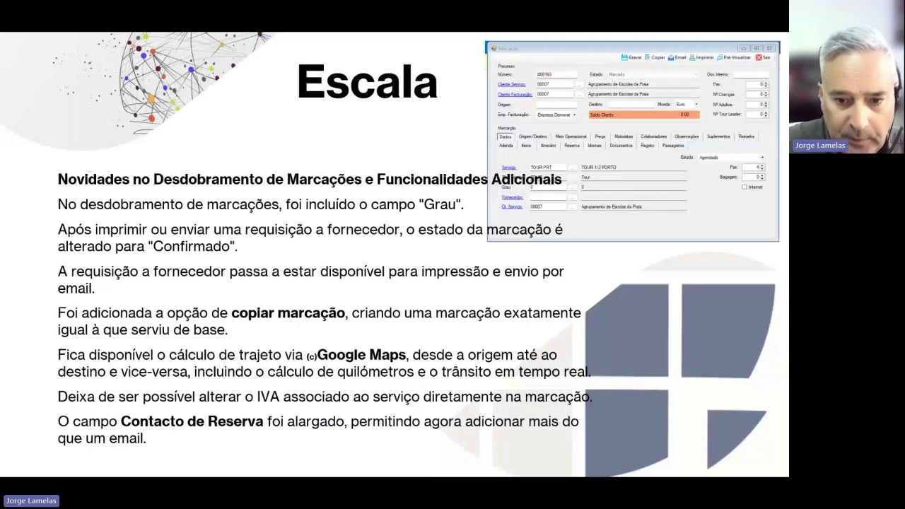
{"action": "key", "text": "Right"}
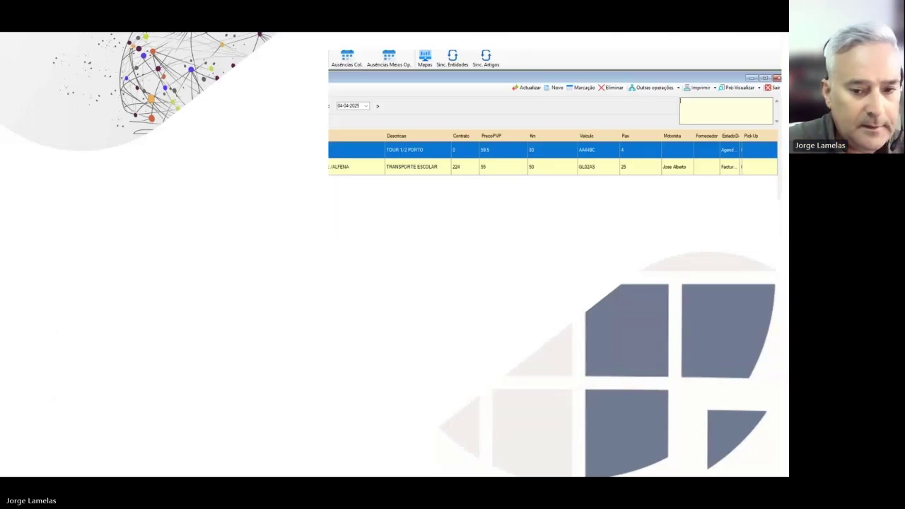
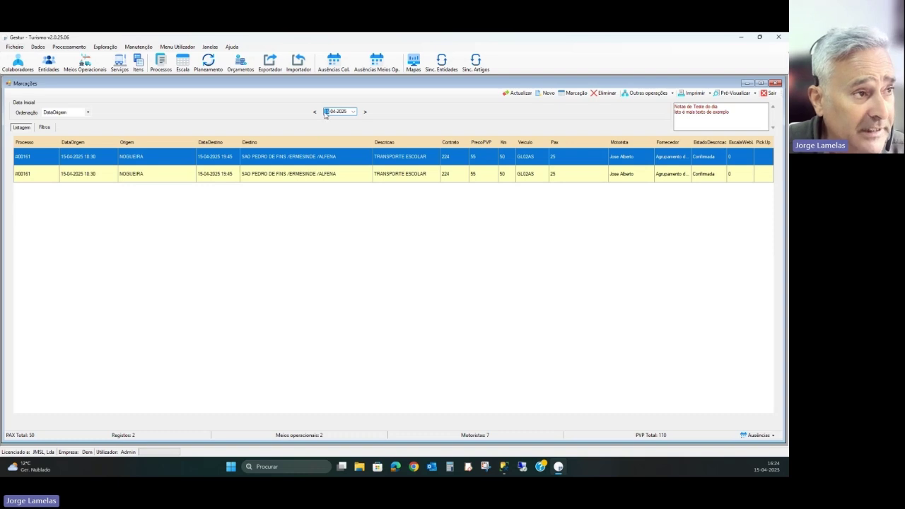
{"action": "left_click", "coordinate": [302, 436]}
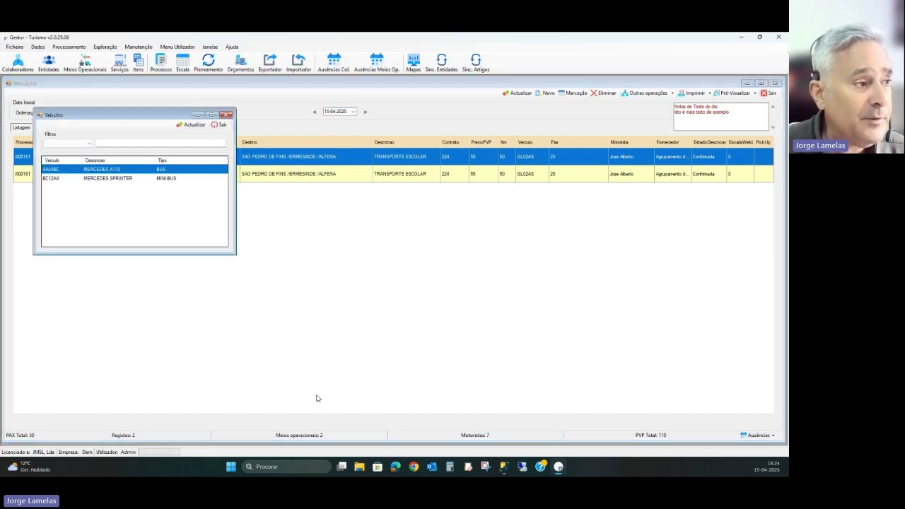
{"action": "left_click", "coordinate": [221, 125]}
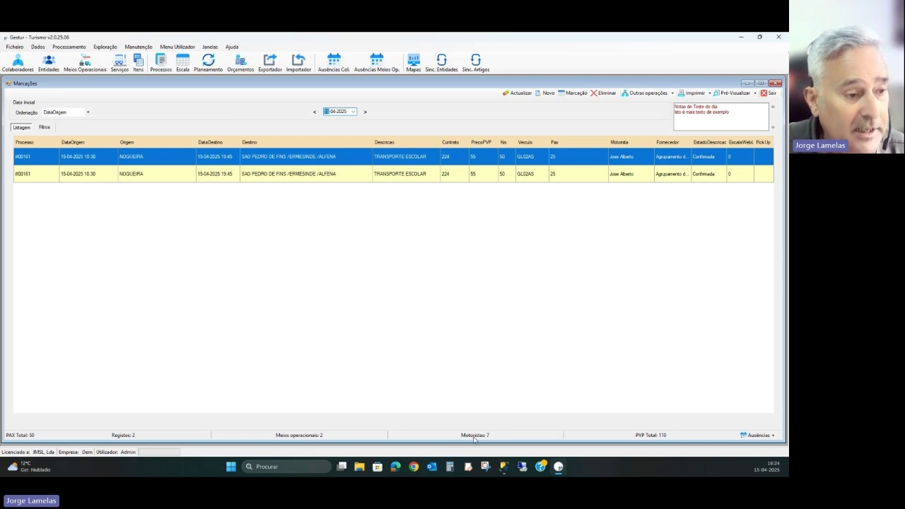
{"action": "left_click", "coordinate": [474, 435]}
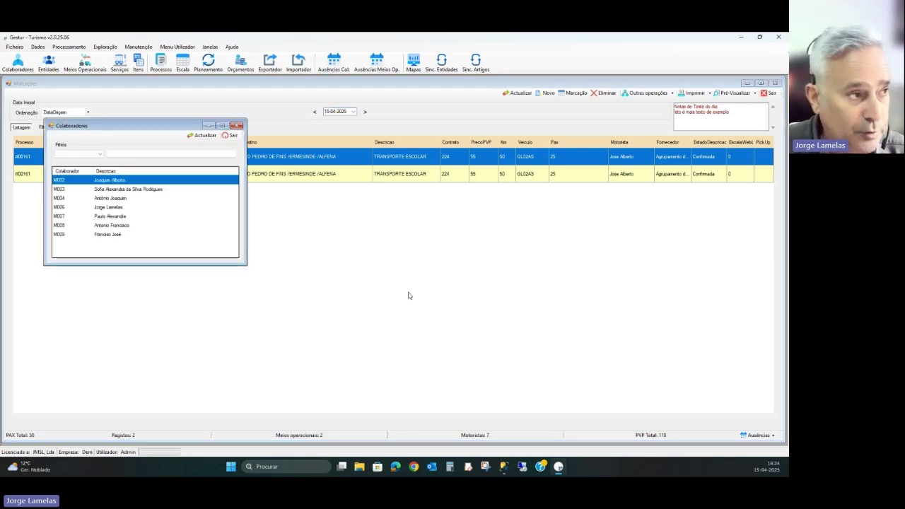
{"action": "left_click", "coordinate": [229, 135]}
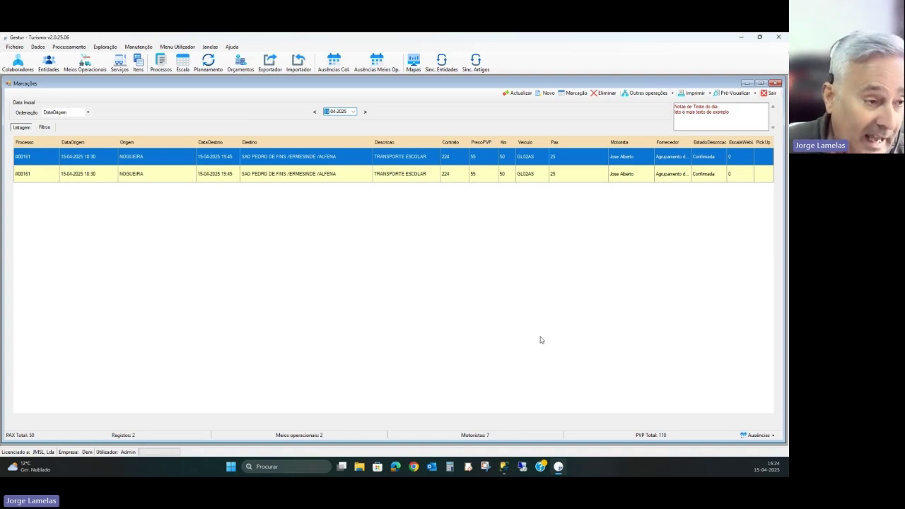
{"action": "left_click", "coordinate": [290, 436]}
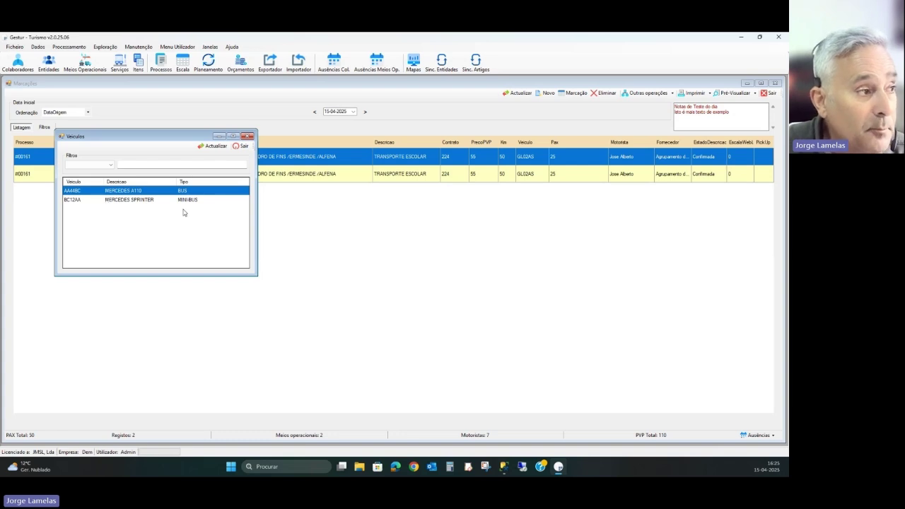
{"action": "left_click", "coordinate": [214, 145]}
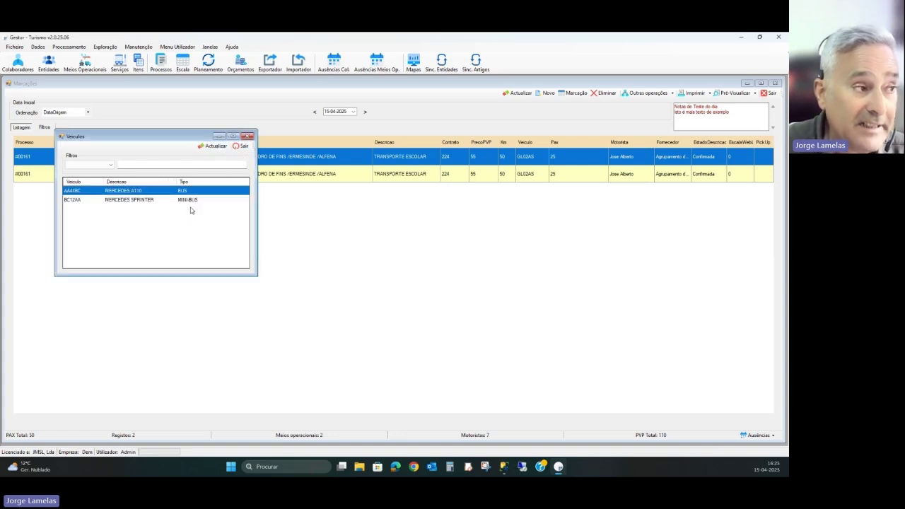
{"action": "left_click", "coordinate": [241, 145]}
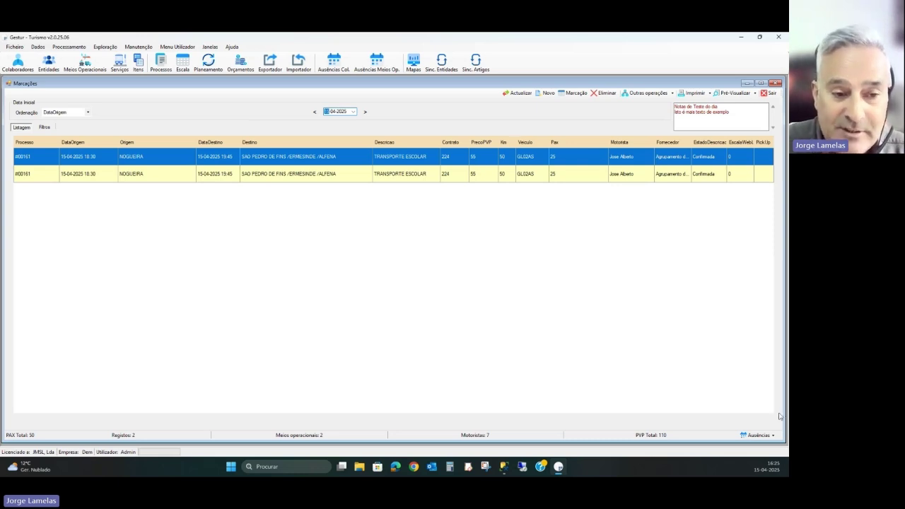
- Check the vehicle absences list from the status-bar Ausências menu, then close it and dismiss the menu
{"action": "left_click", "coordinate": [775, 437]}
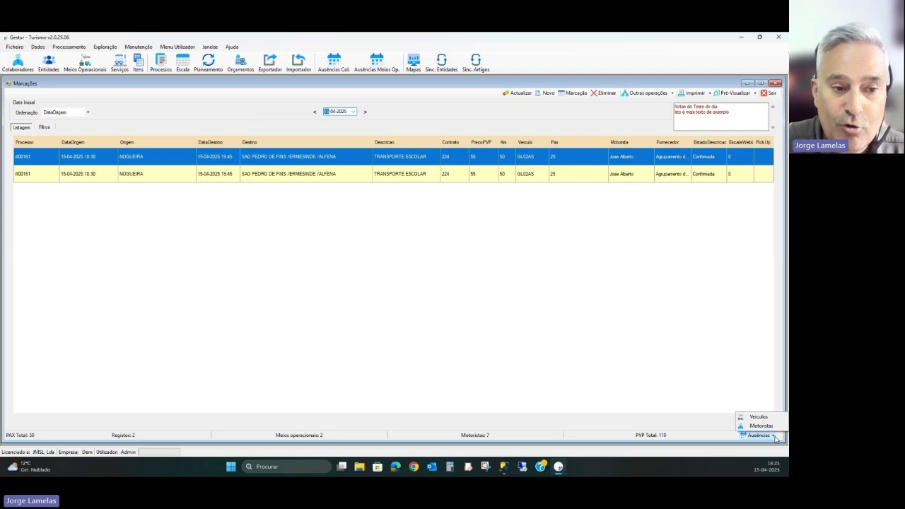
{"action": "left_click", "coordinate": [769, 424]}
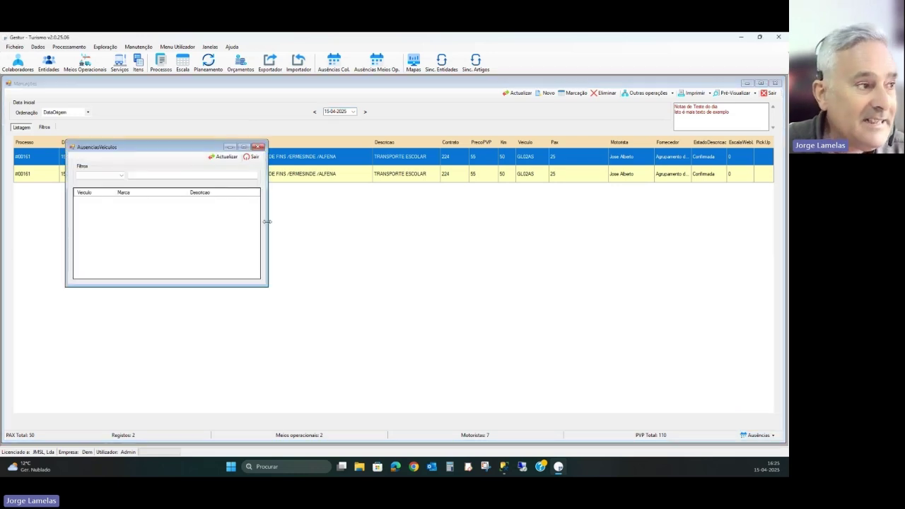
{"action": "left_click", "coordinate": [251, 157]}
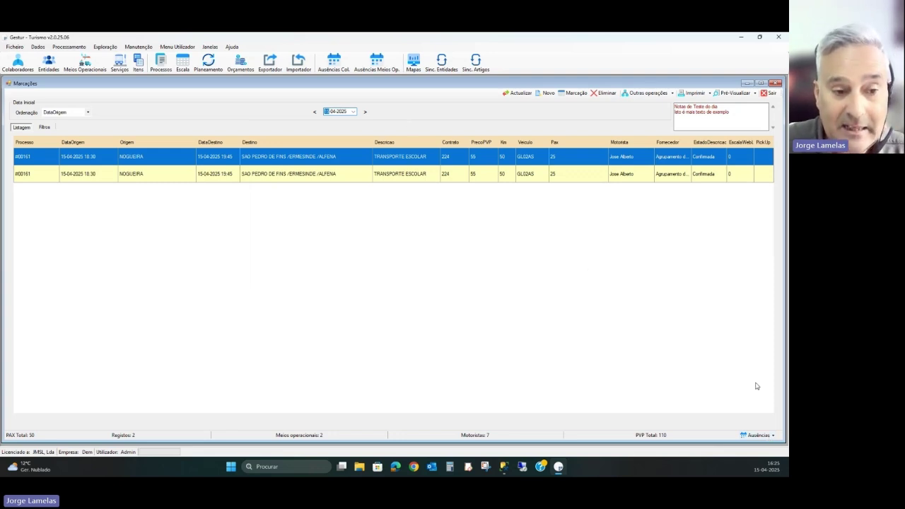
{"action": "left_click", "coordinate": [766, 437]}
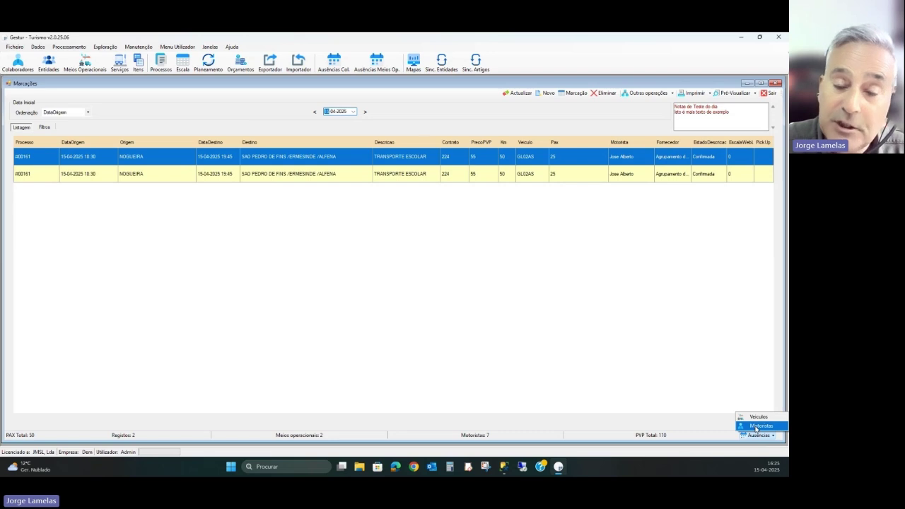
{"action": "left_click", "coordinate": [726, 388]}
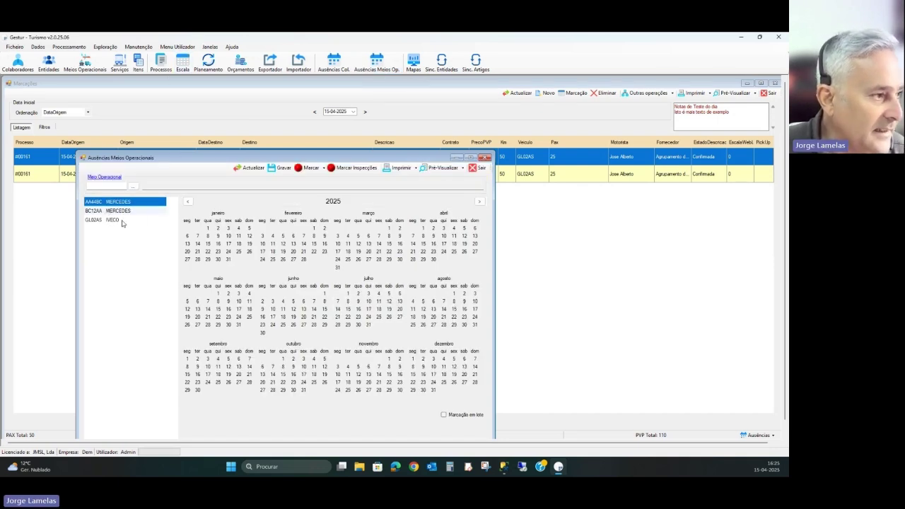
- Mark vehicle BC12AA absent on 15 April 2025, save it, and close the absences calendar
{"action": "left_click", "coordinate": [125, 211]}
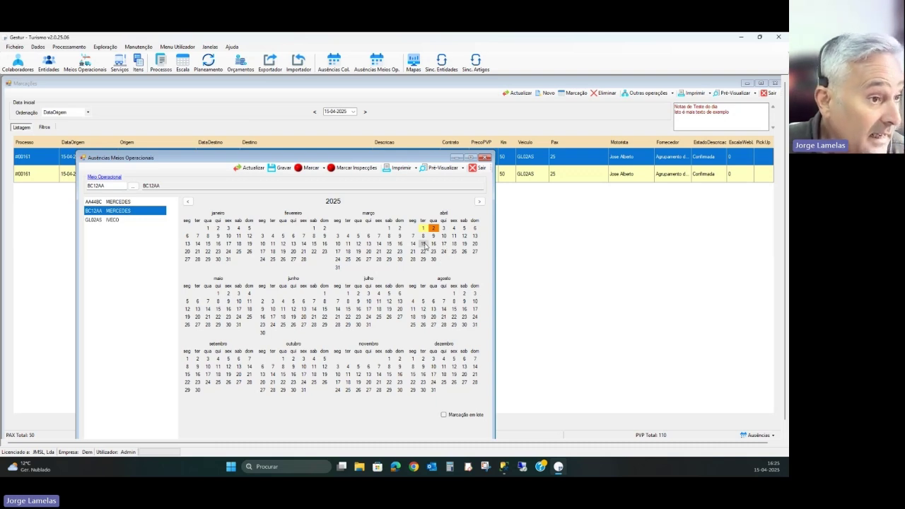
{"action": "left_click", "coordinate": [323, 168]}
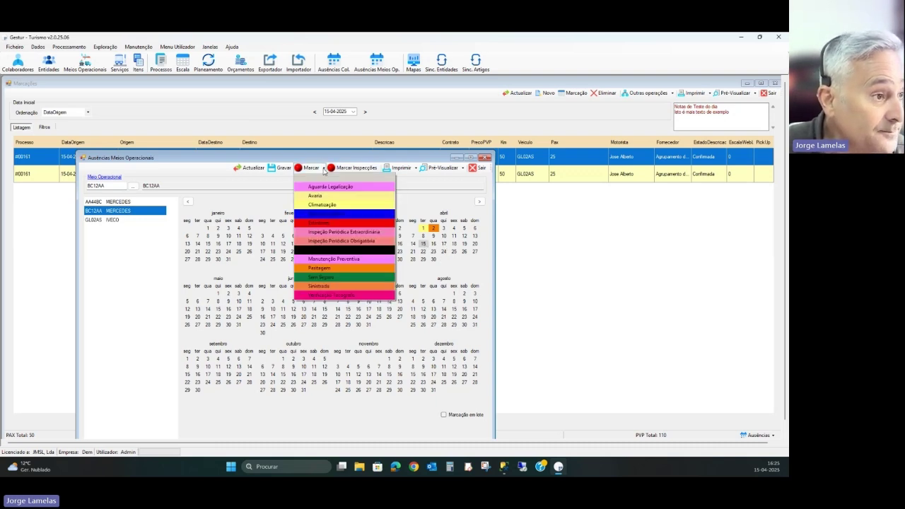
{"action": "left_click", "coordinate": [328, 200]}
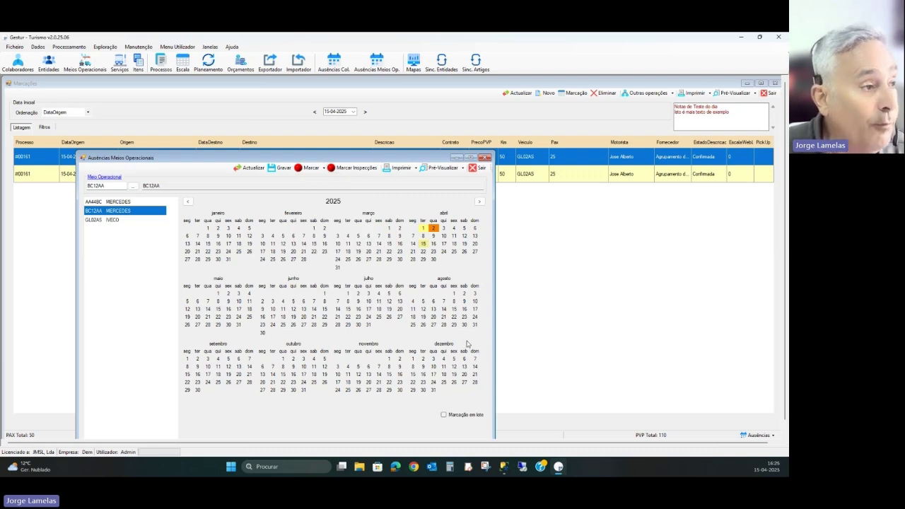
{"action": "left_click", "coordinate": [279, 168]}
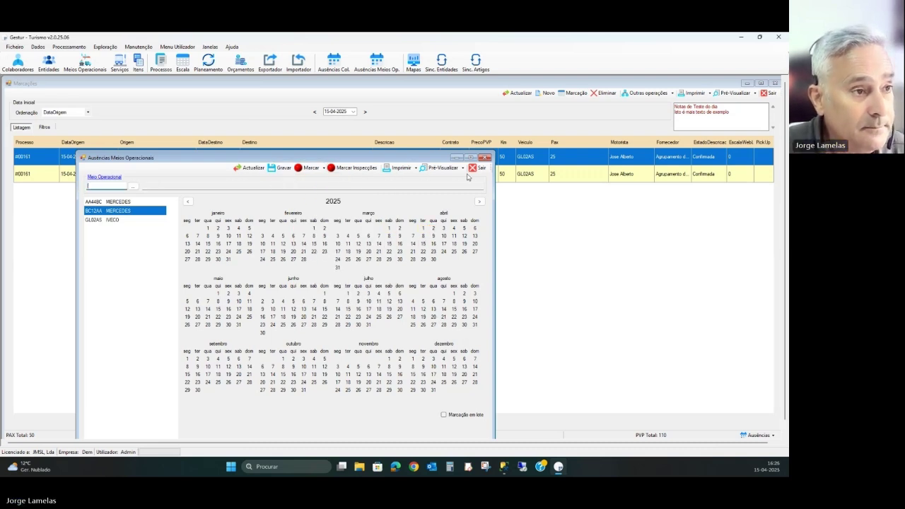
{"action": "left_click", "coordinate": [473, 168]}
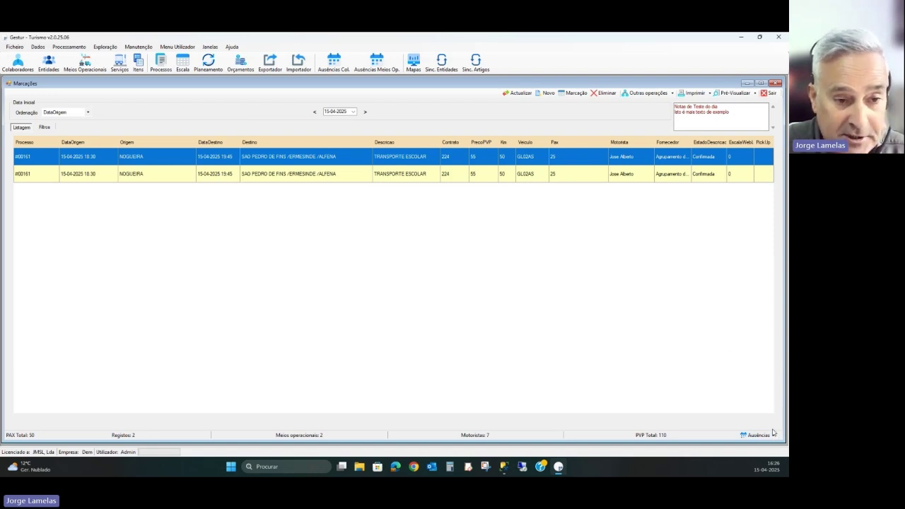
- Refresh the 15-04-2025 Marcações list and confirm only 1 operational vehicle remains
{"action": "left_click", "coordinate": [773, 436]}
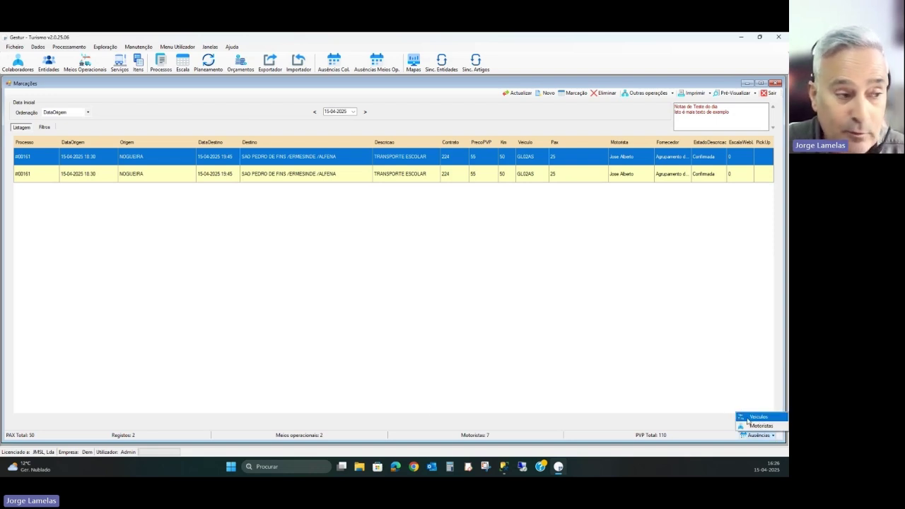
{"action": "left_click", "coordinate": [393, 399]}
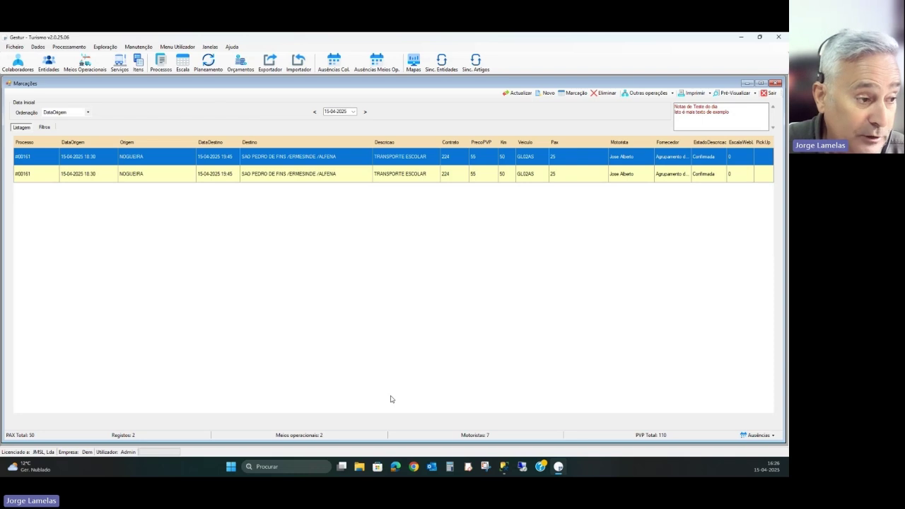
{"action": "left_click", "coordinate": [517, 93]}
{"action": "left_click", "coordinate": [320, 434]}
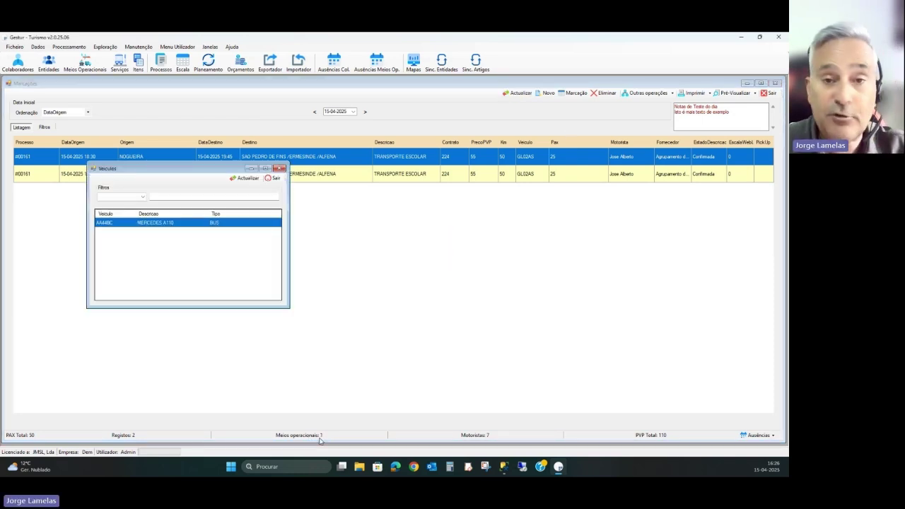
{"action": "left_click", "coordinate": [275, 178]}
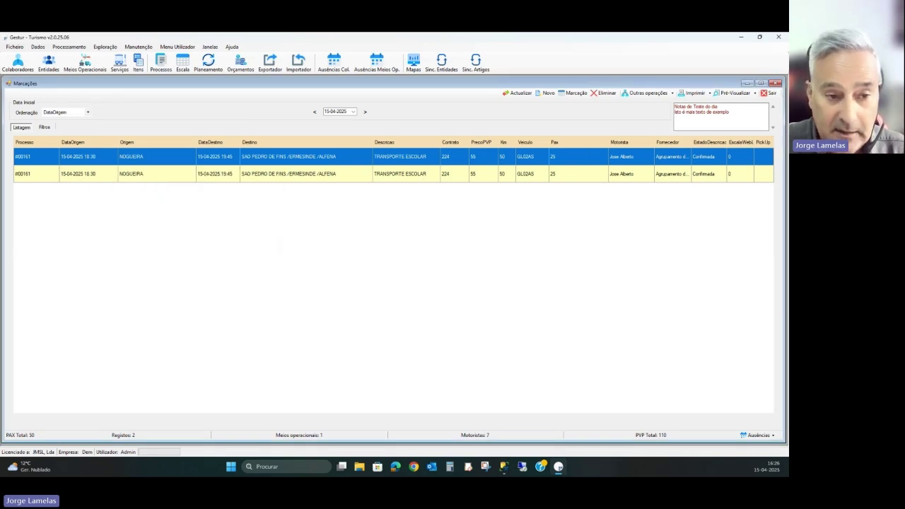
- Review the absent vehicles list showing BC12AA absent for Avaria
{"action": "left_click", "coordinate": [772, 435]}
{"action": "left_click", "coordinate": [752, 423]}
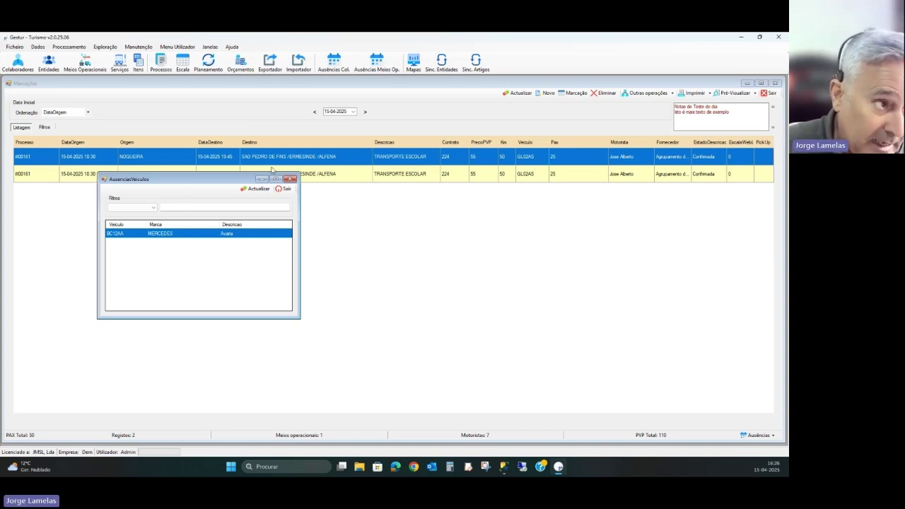
{"action": "left_click", "coordinate": [285, 189]}
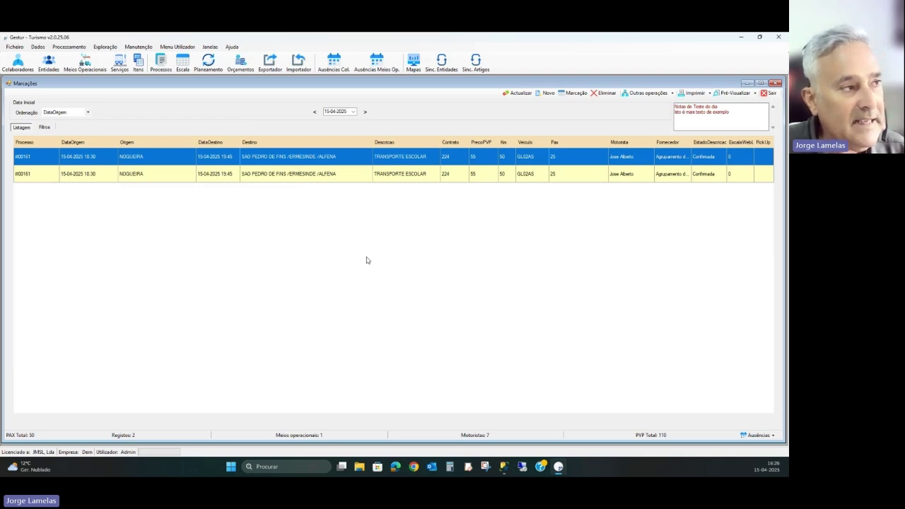
- Open Manutenção > Configuração > Dados Servidor on its Envio SMS tab and move the window up-right
{"action": "left_click", "coordinate": [139, 47]}
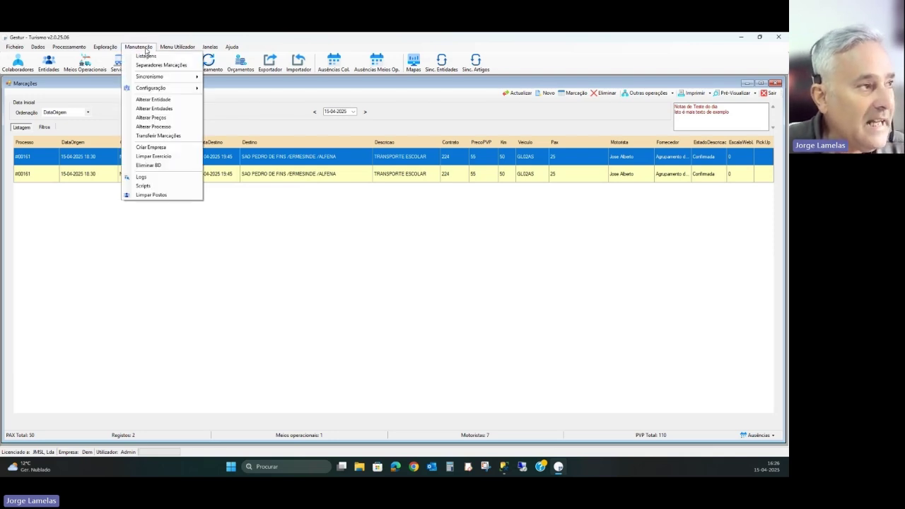
{"action": "mouse_move", "coordinate": [152, 88]}
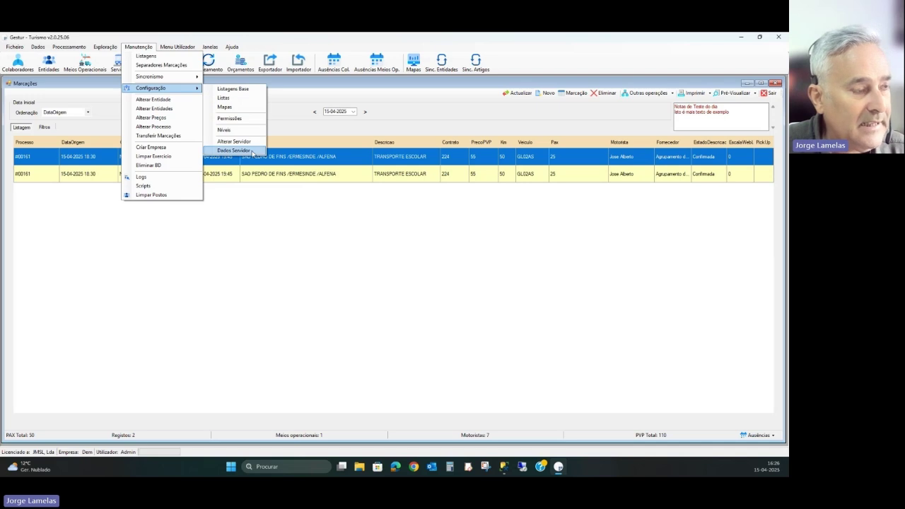
{"action": "left_click", "coordinate": [231, 152]}
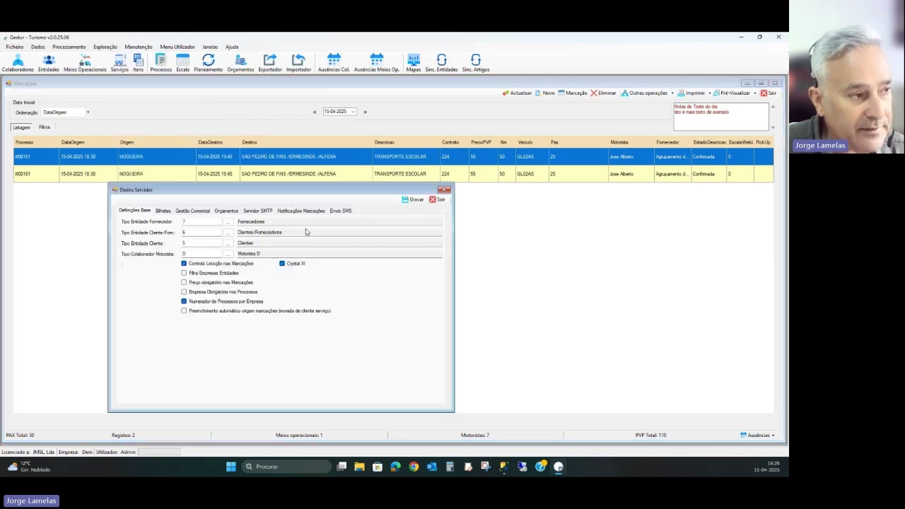
{"action": "left_click", "coordinate": [344, 212]}
{"action": "left_click_drag", "start_coordinate": [353, 190], "coordinate": [434, 157]}
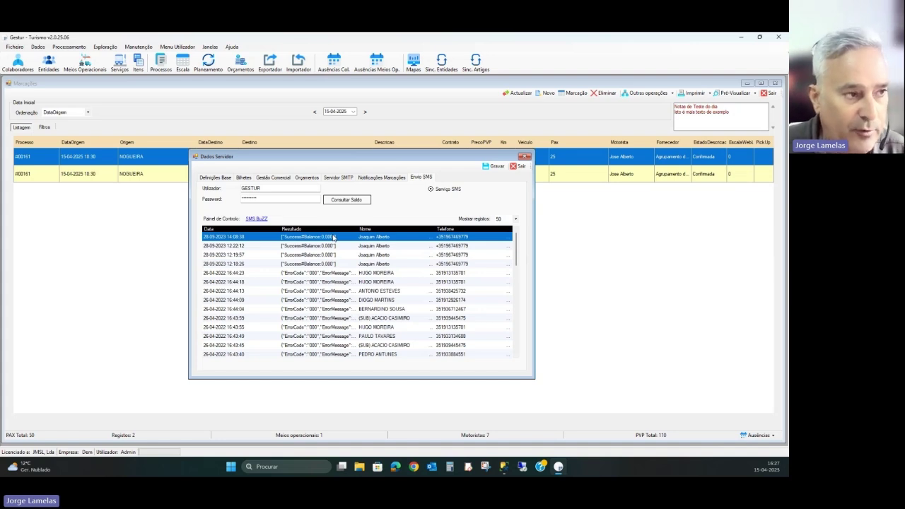
- Confirm the SMS balance is 0 eur and show 500 records in the SMS log
{"action": "left_click", "coordinate": [362, 205]}
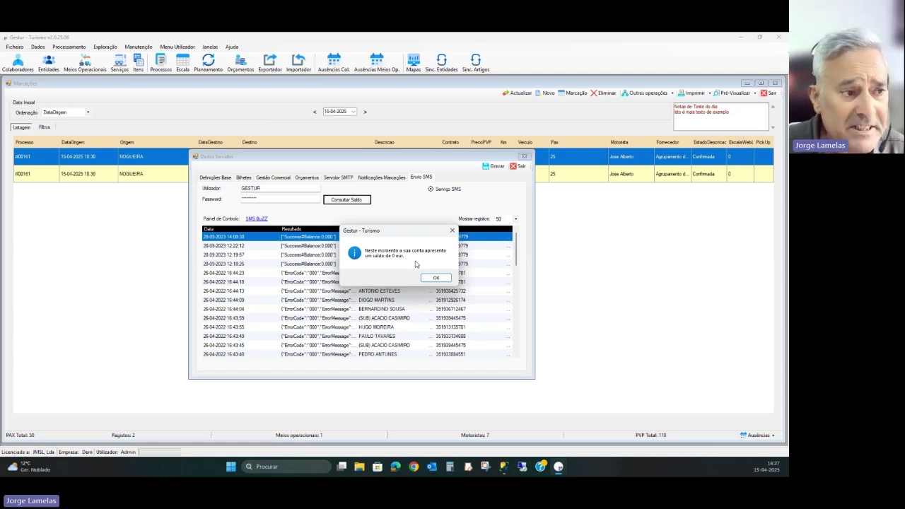
{"action": "left_click", "coordinate": [435, 279]}
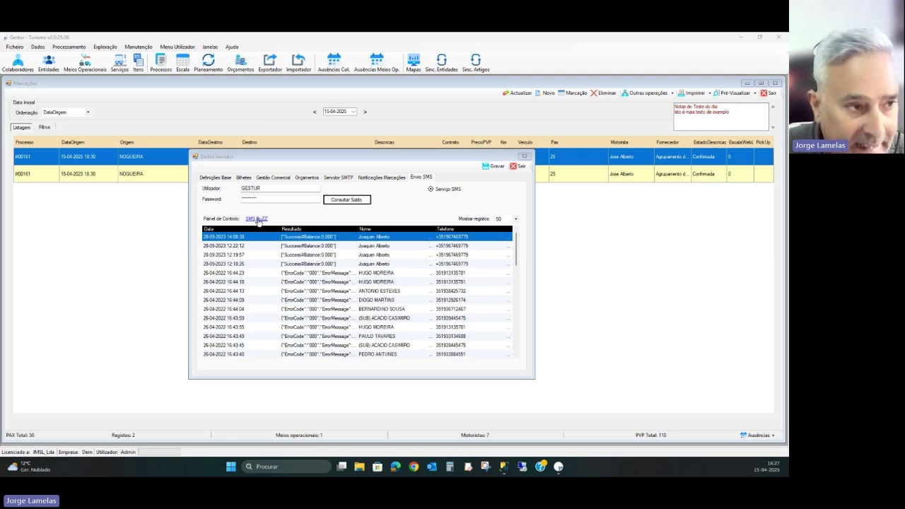
{"action": "left_click", "coordinate": [516, 221]}
{"action": "left_click", "coordinate": [501, 242]}
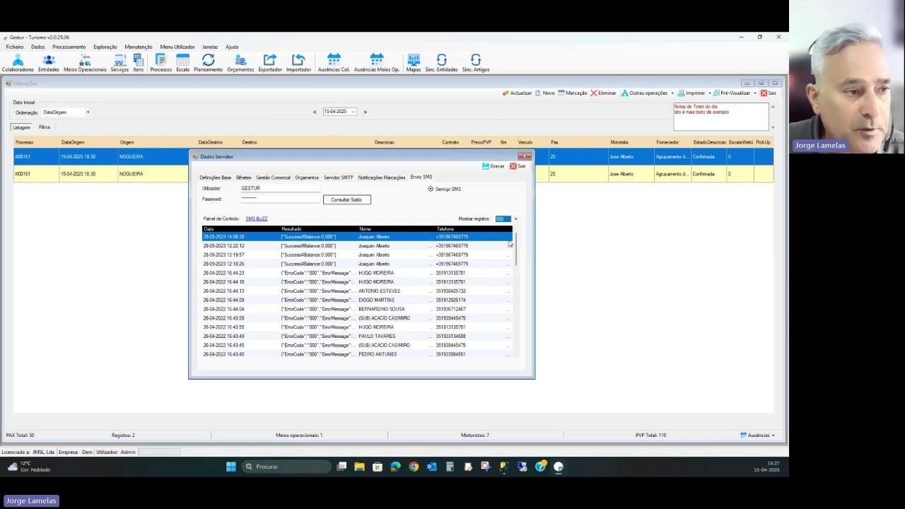
- Scroll through the SMS log, close Dados Servidor, and open Task View to switch desktops
{"action": "scroll", "coordinate": [497, 270], "scroll_direction": "down", "scroll_amount": 5}
{"action": "scroll", "coordinate": [498, 270], "scroll_direction": "down", "scroll_amount": 20}
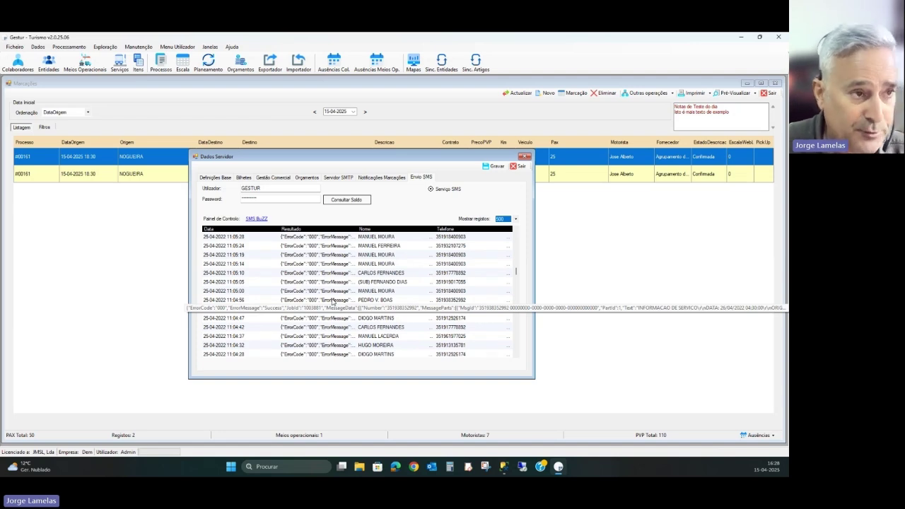
{"action": "left_click", "coordinate": [519, 166]}
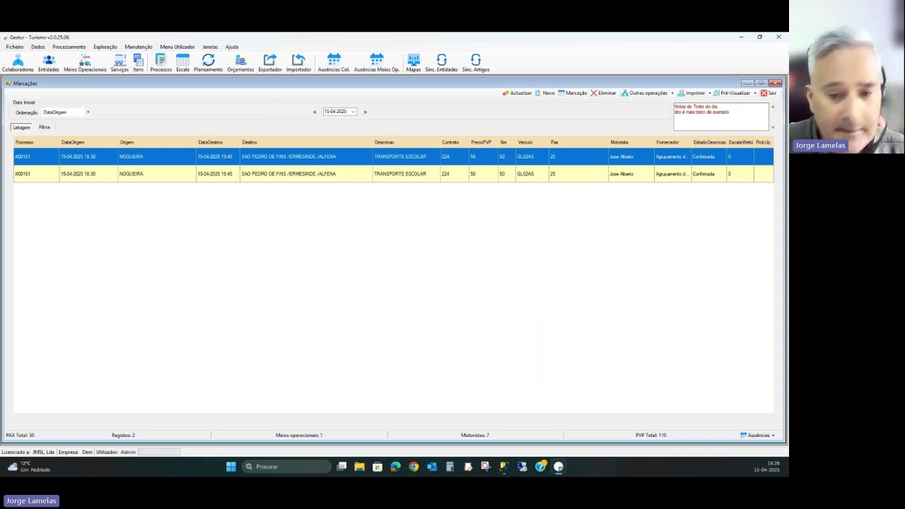
{"action": "left_click", "coordinate": [341, 467]}
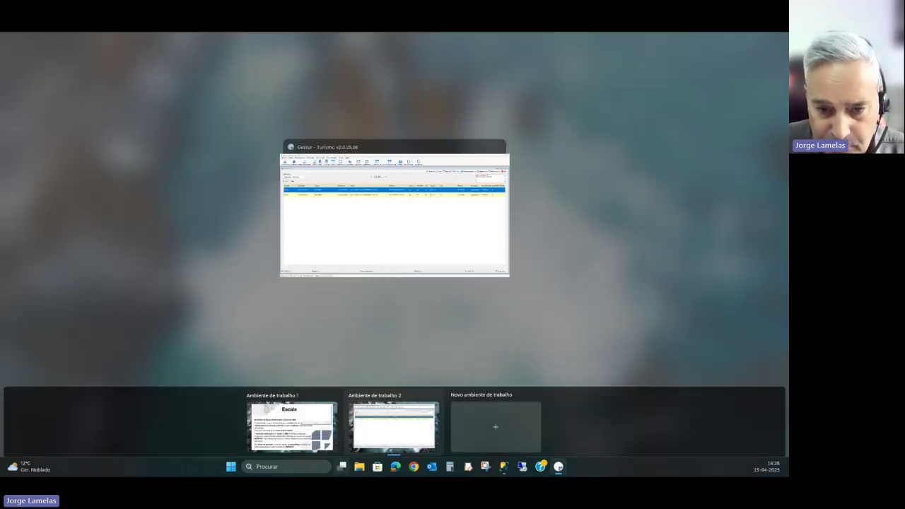
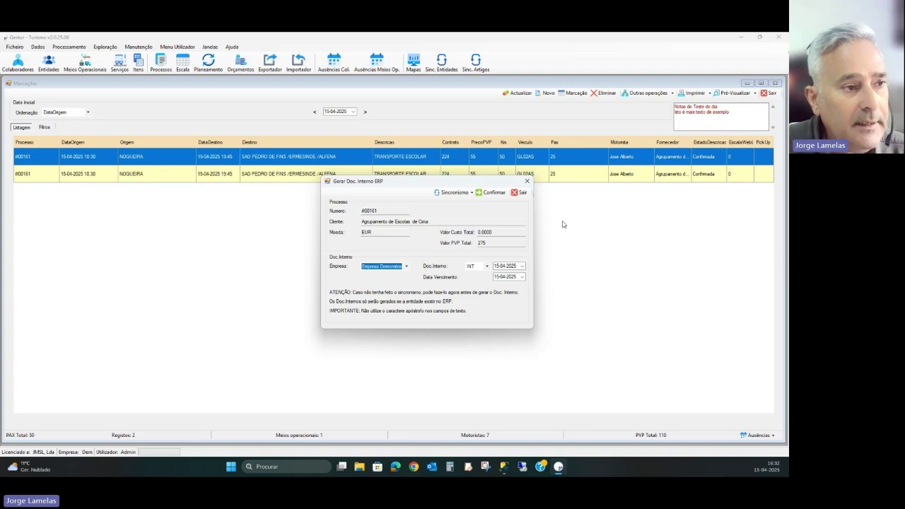
- Synchronise the articles with the ERP via Sincronismo > Artigos and dismiss the success message
{"action": "left_click", "coordinate": [472, 196]}
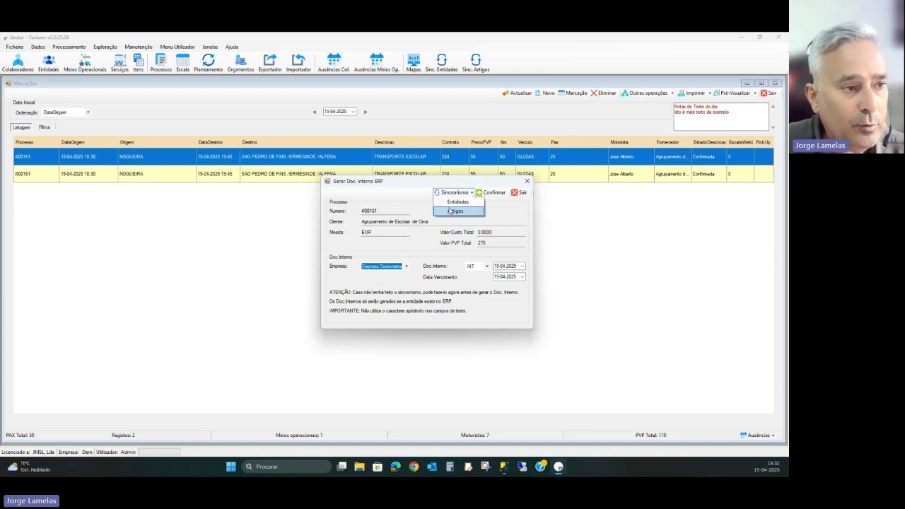
{"action": "left_click", "coordinate": [454, 211]}
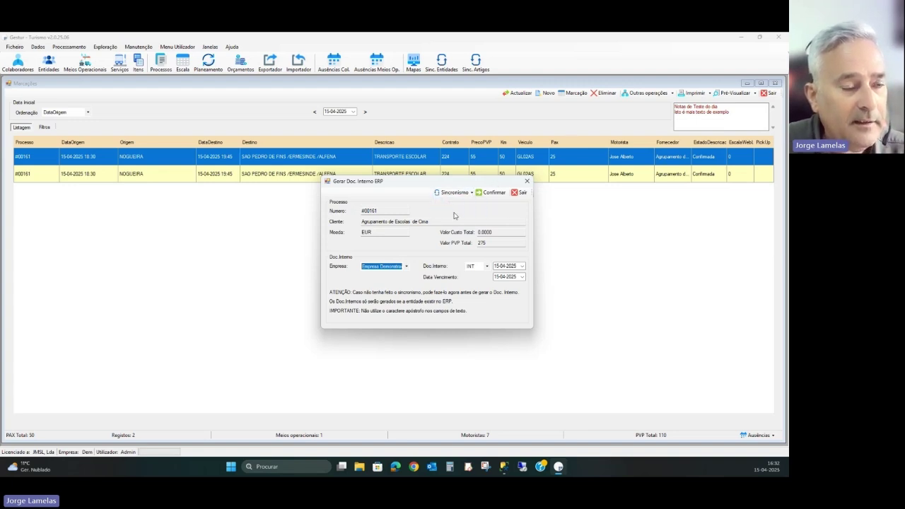
{"action": "left_click", "coordinate": [433, 278]}
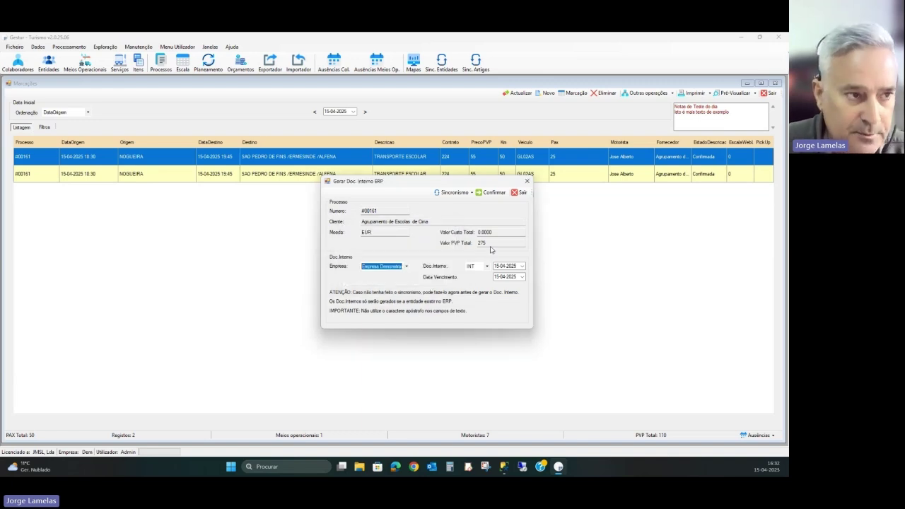
- Close Gerar Doc. Interno ERP and switch to the desktop showing the Escala slide
{"action": "left_click", "coordinate": [521, 193]}
{"action": "left_click", "coordinate": [341, 466]}
{"action": "left_click", "coordinate": [293, 422]}
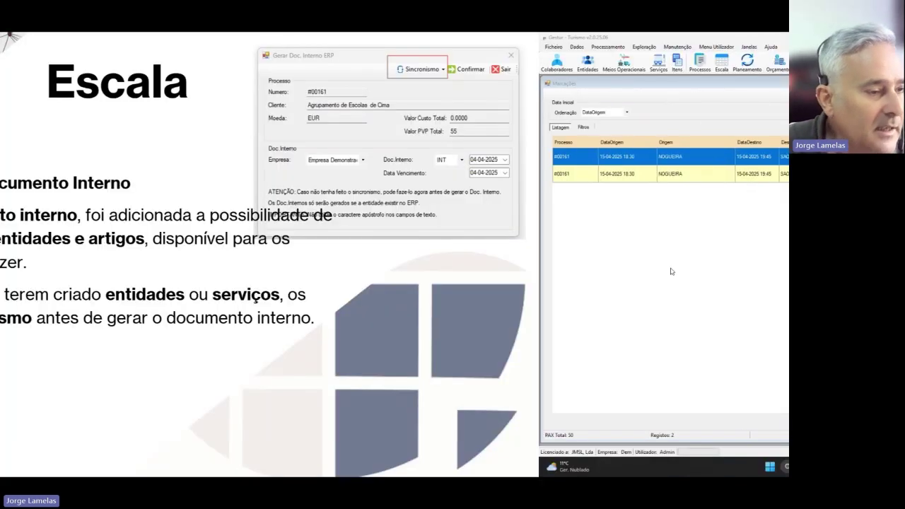
- Advance the slideshow to the Planeamento slide, then return to the Gestur Marcações list
{"action": "left_click", "coordinate": [596, 306]}
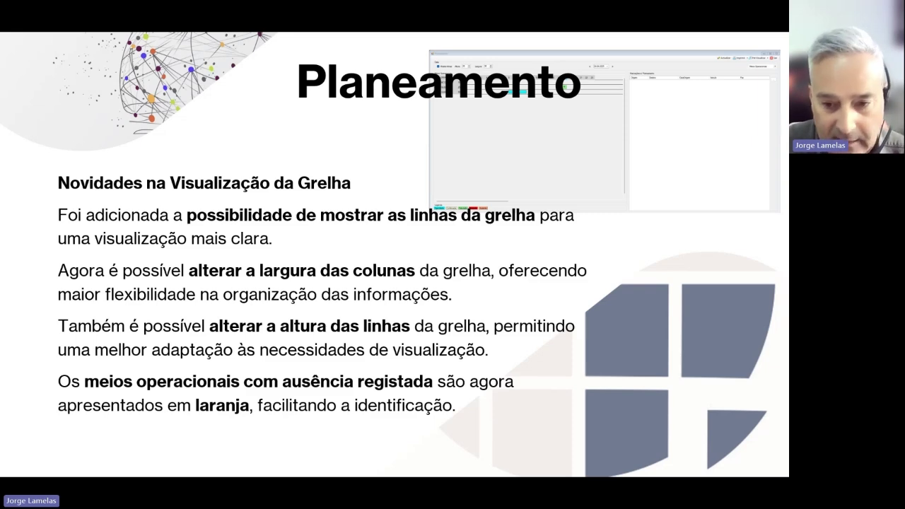
{"action": "key", "text": "super+Tab"}
{"action": "left_click", "coordinate": [504, 244]}
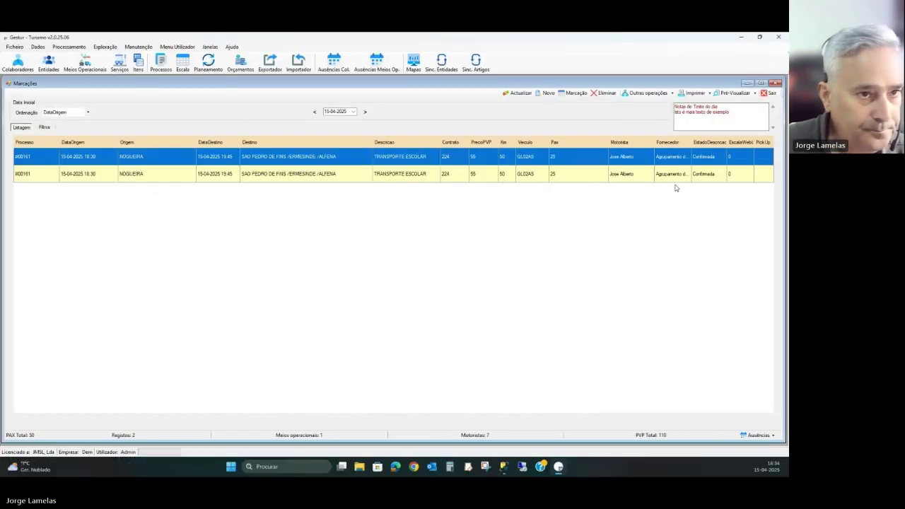
- Clear the driver from both 15-04-2025 bookings with Limpar Motorista
{"action": "left_click", "coordinate": [550, 173], "text": "shift"}
{"action": "right_click", "coordinate": [551, 159]}
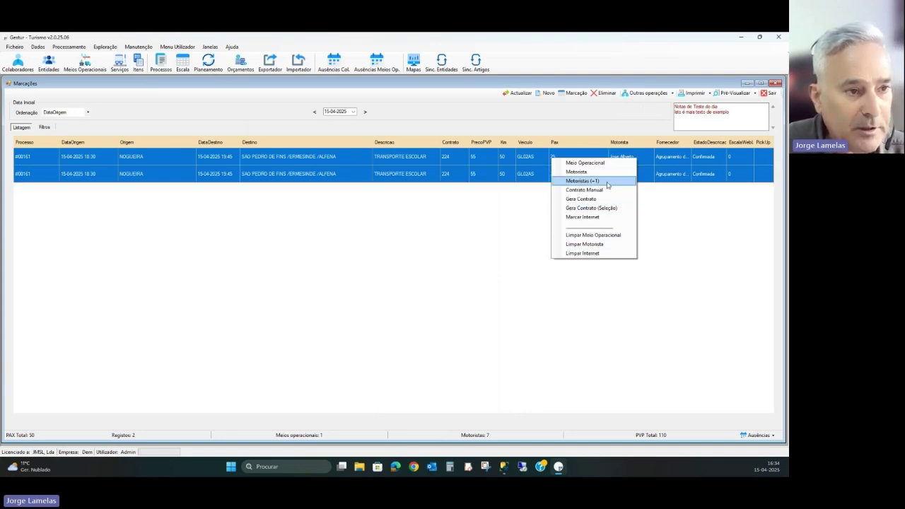
{"action": "left_click", "coordinate": [596, 244]}
- Clear the vehicle from both bookings with Limpar Meio Operacional and close Marcações
{"action": "left_click", "coordinate": [575, 157]}
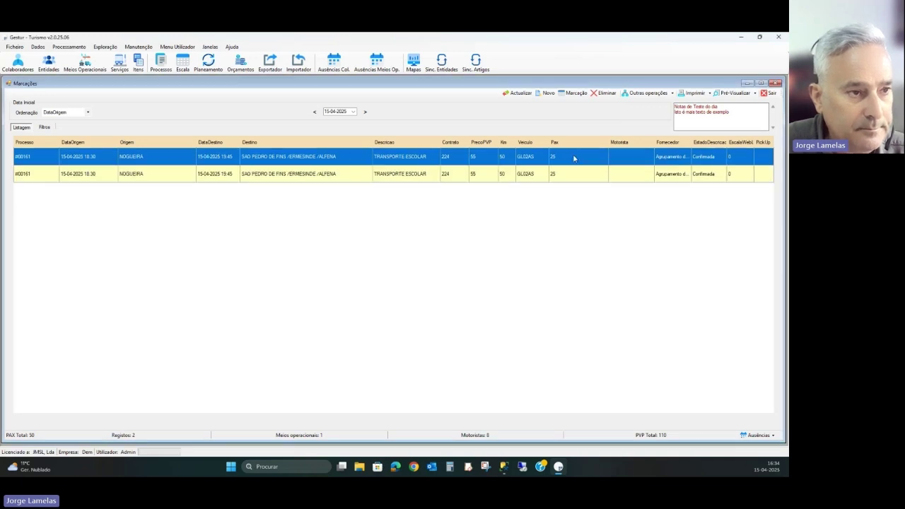
{"action": "left_click", "coordinate": [573, 175], "text": "shift"}
{"action": "right_click", "coordinate": [576, 176]}
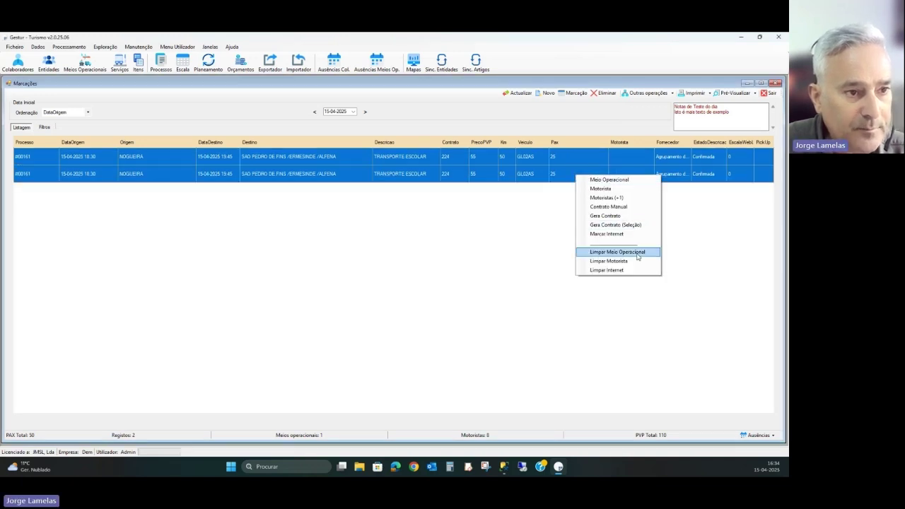
{"action": "left_click", "coordinate": [622, 252]}
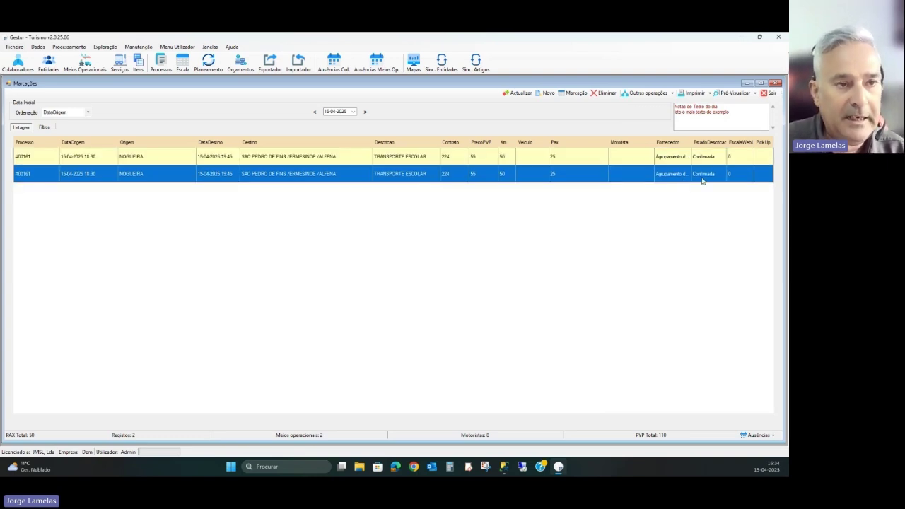
{"action": "left_click", "coordinate": [767, 92]}
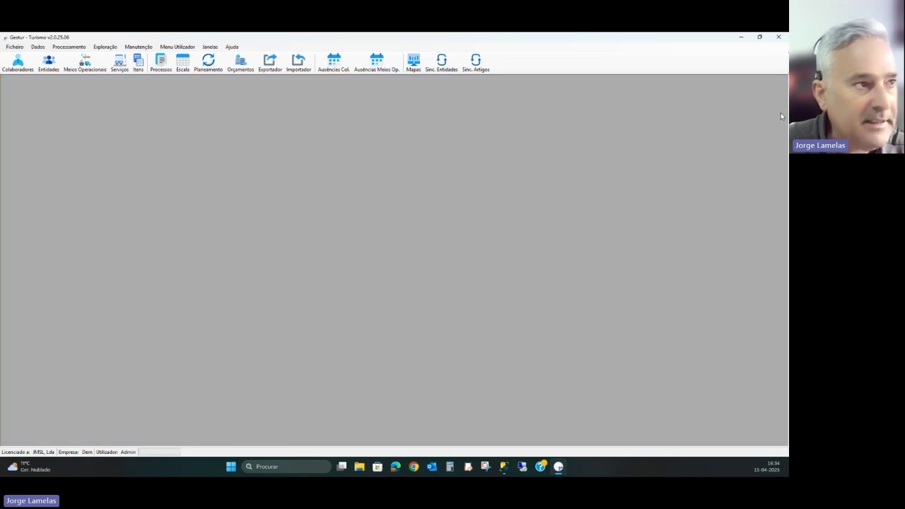
- Open Planeamento with Mostra linhas ticked, Altura 26 and Largura 36
{"action": "left_click", "coordinate": [210, 71]}
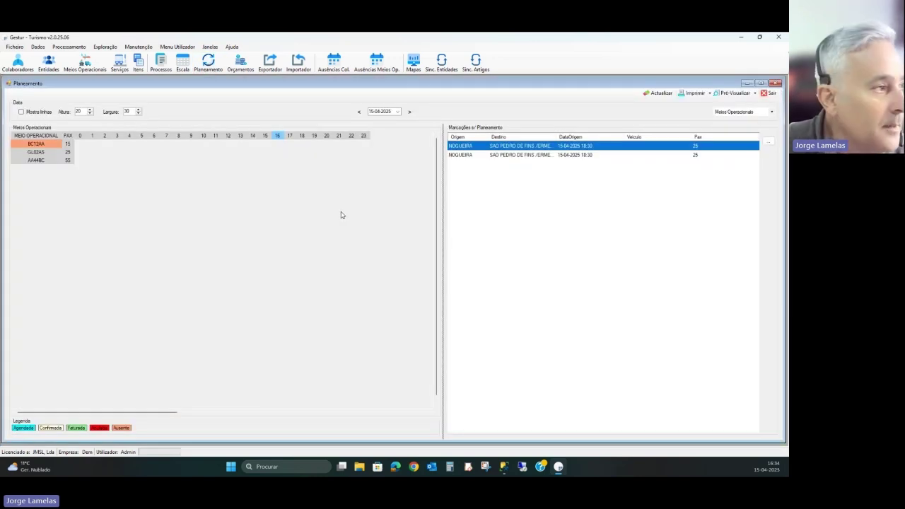
{"action": "left_click", "coordinate": [38, 112]}
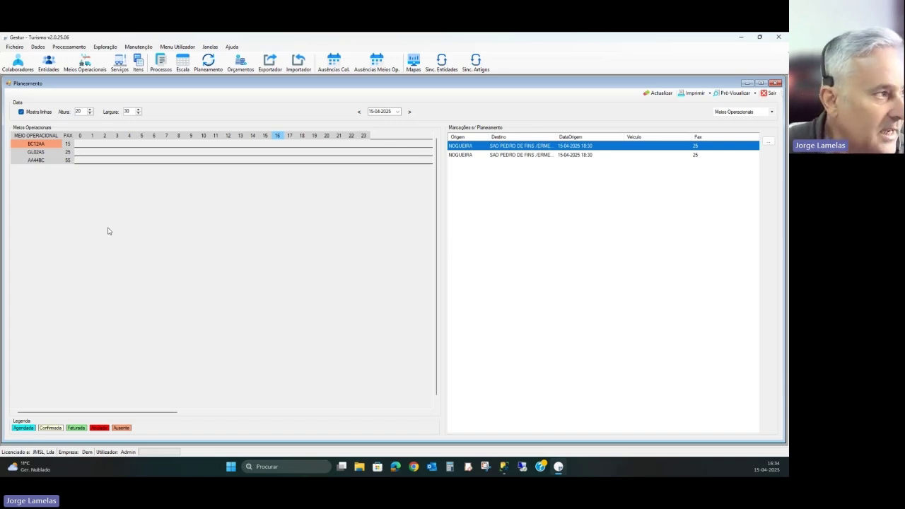
{"action": "left_click_drag", "start_coordinate": [85, 112], "coordinate": [64, 114]}
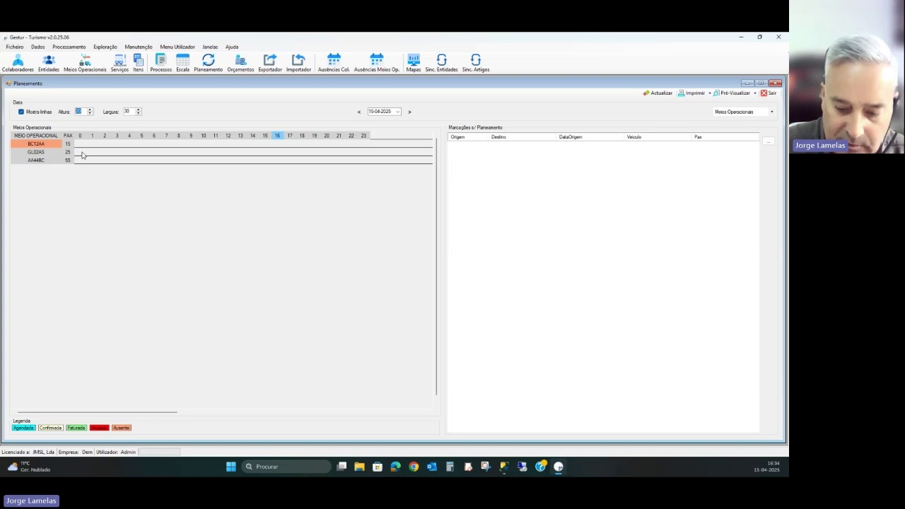
{"action": "type", "text": "26"}
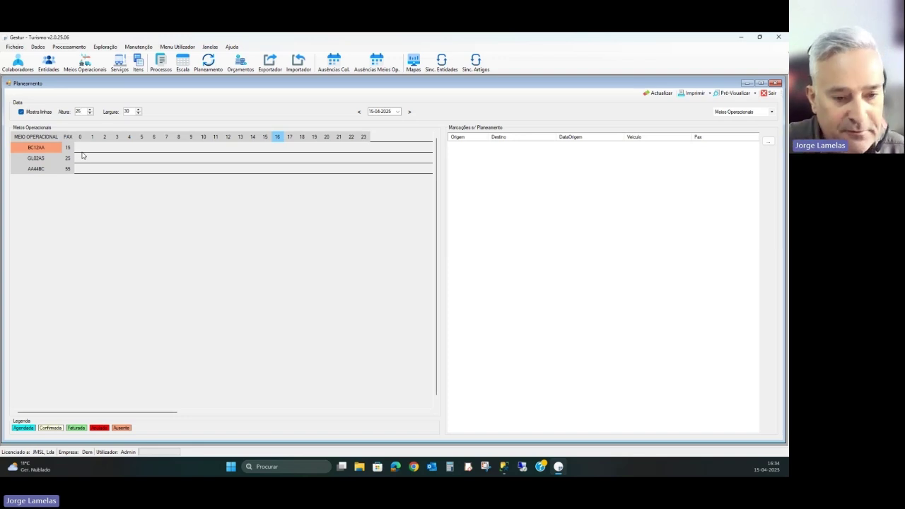
{"action": "double_click", "coordinate": [127, 110]}
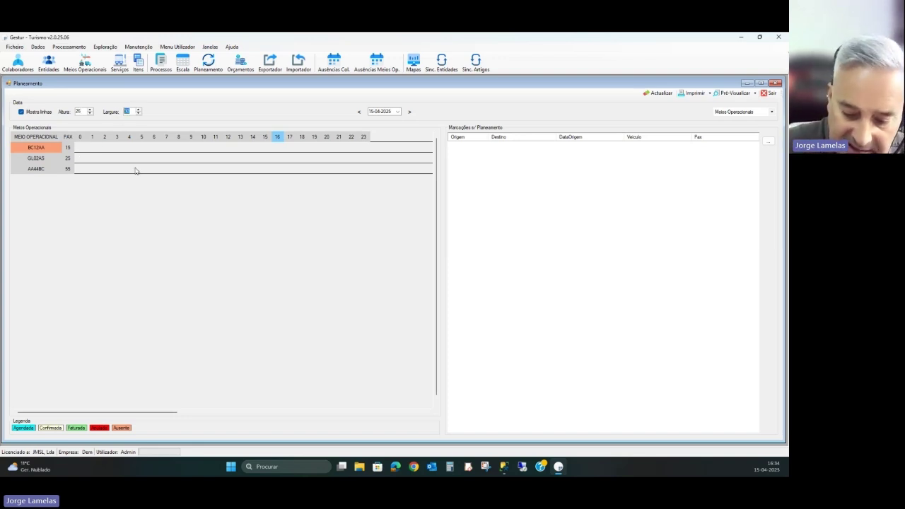
{"action": "type", "text": "36"}
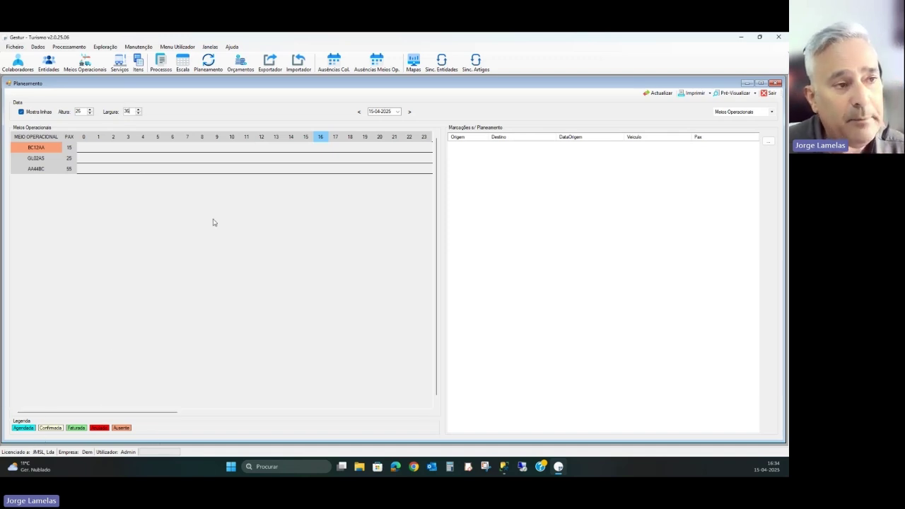
{"action": "left_click", "coordinate": [660, 95]}
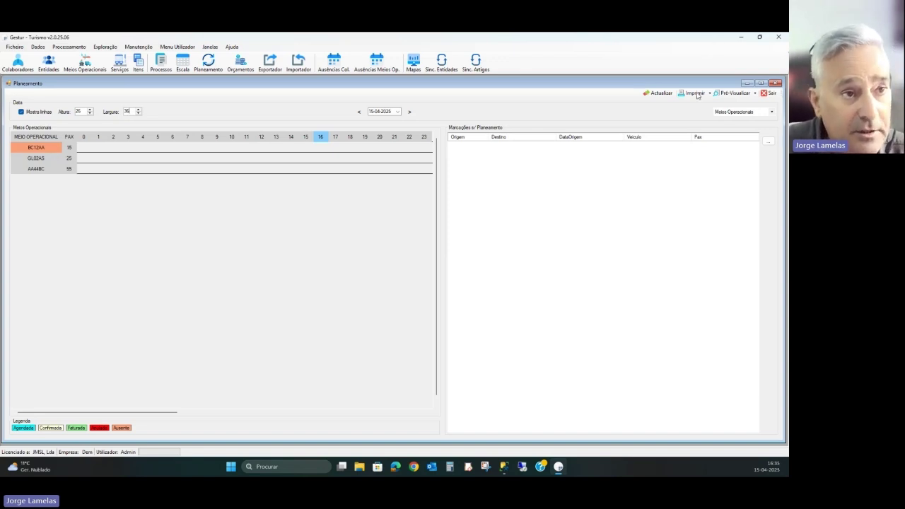
{"action": "left_click", "coordinate": [661, 93]}
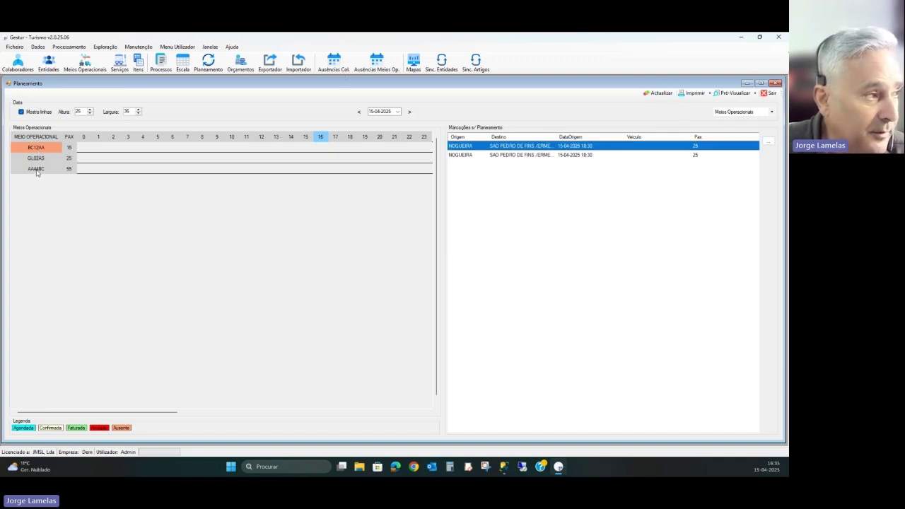
{"action": "left_click", "coordinate": [36, 170]}
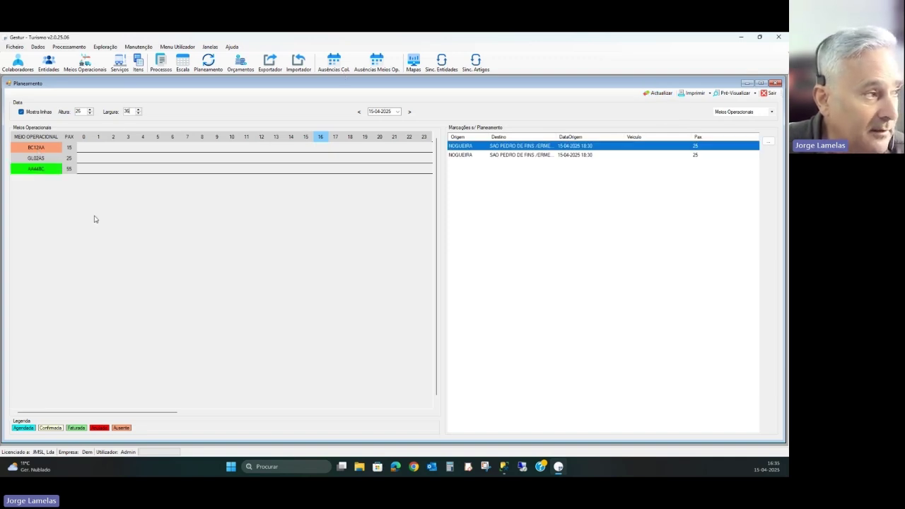
{"action": "double_click", "coordinate": [555, 148]}
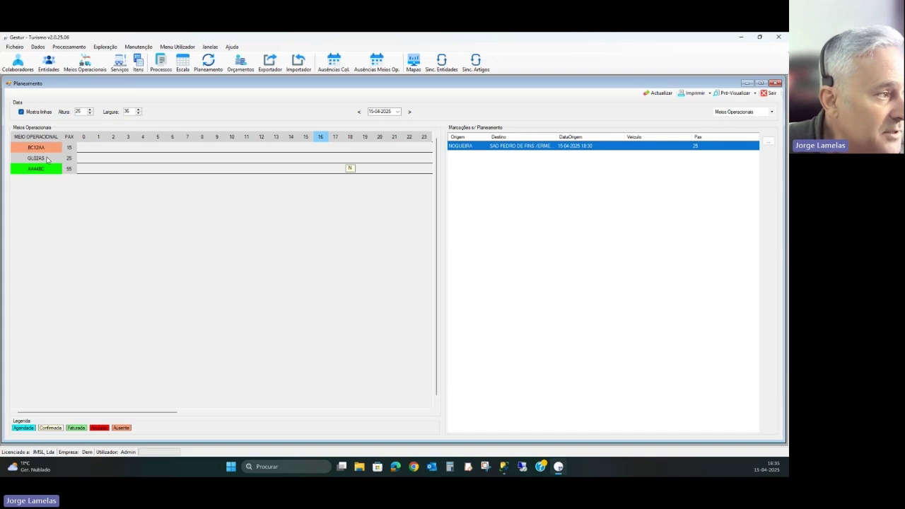
- Schedule the other NOGUEIRA booking on GL02AS and switch the planning grid to Motoristas
{"action": "left_click", "coordinate": [41, 159]}
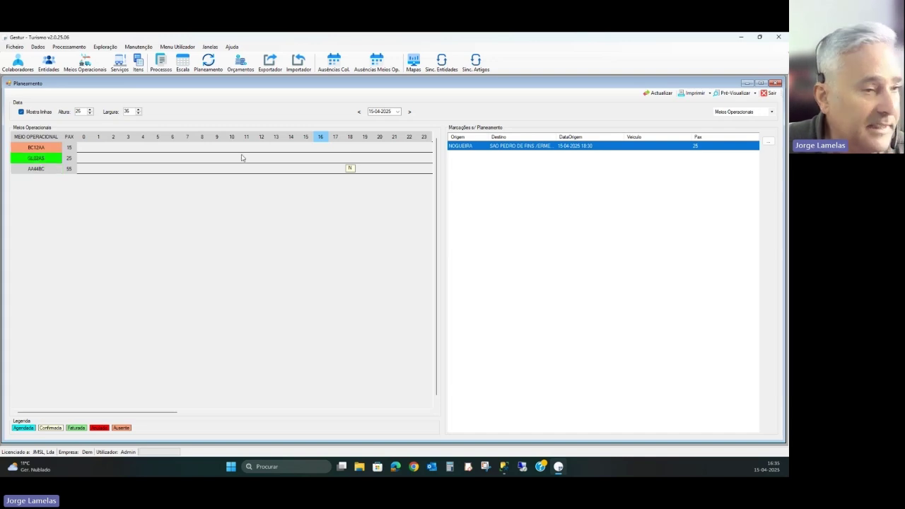
{"action": "double_click", "coordinate": [548, 147]}
{"action": "left_click", "coordinate": [660, 93]}
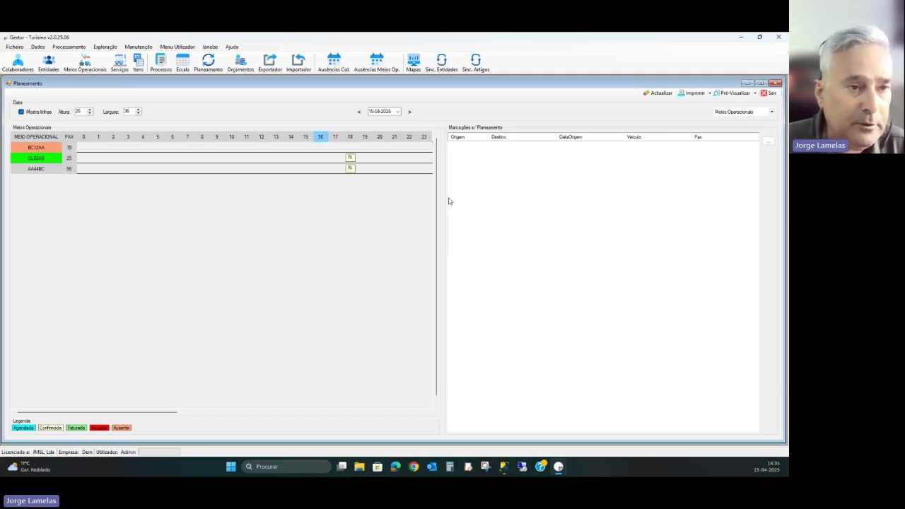
{"action": "left_click", "coordinate": [772, 115]}
{"action": "left_click", "coordinate": [756, 127]}
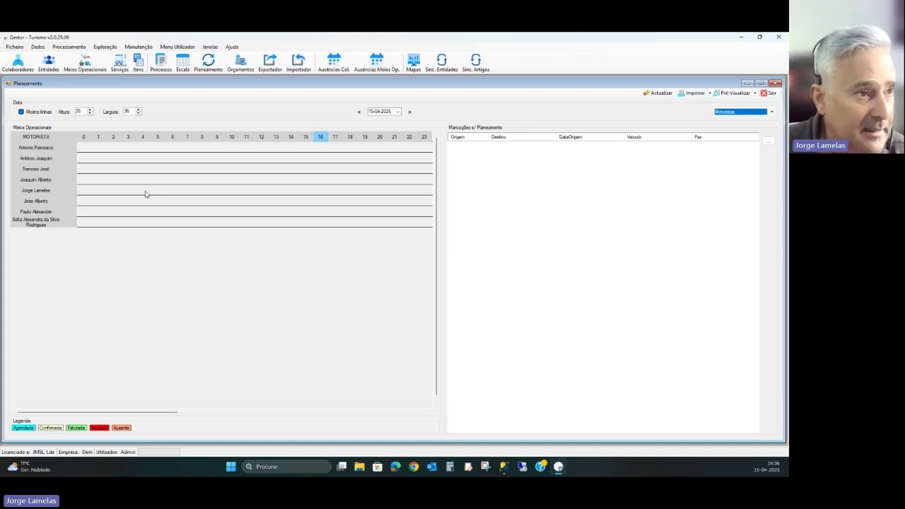
{"action": "left_click", "coordinate": [648, 94]}
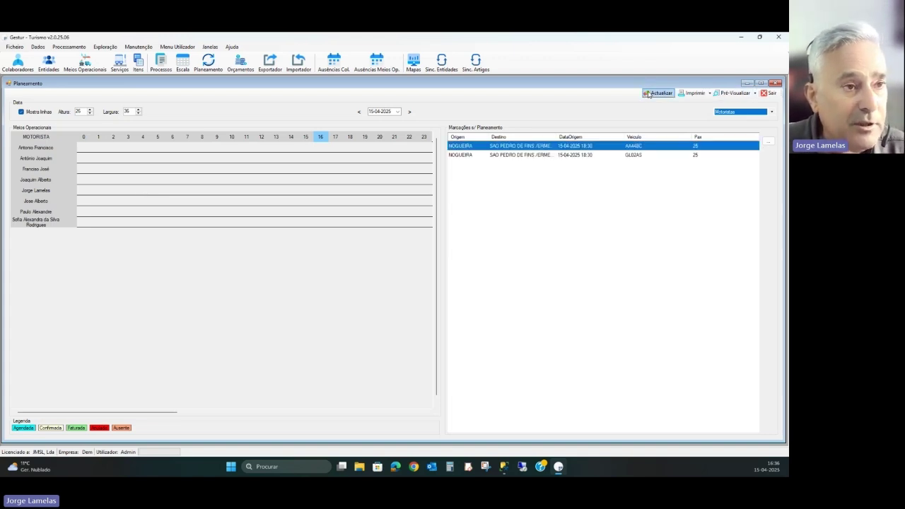
{"action": "left_click", "coordinate": [45, 171]}
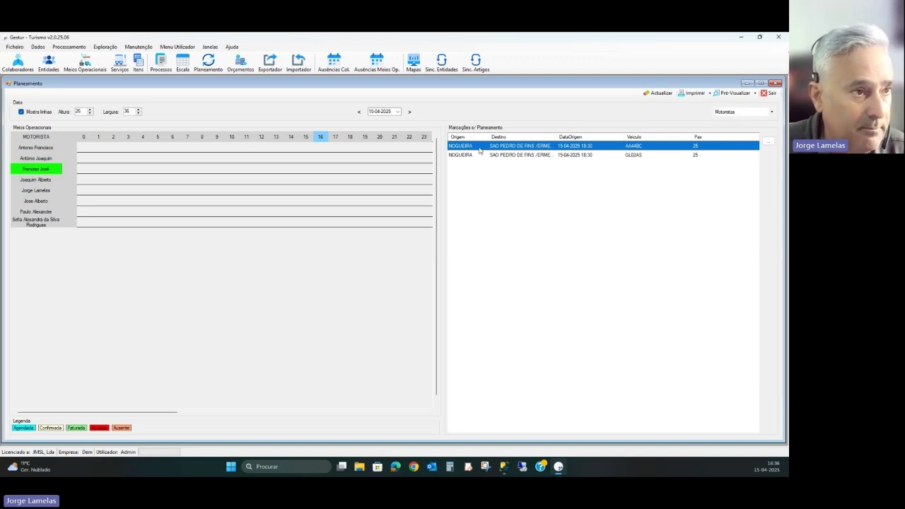
{"action": "left_click_drag", "start_coordinate": [479, 150], "coordinate": [240, 202]}
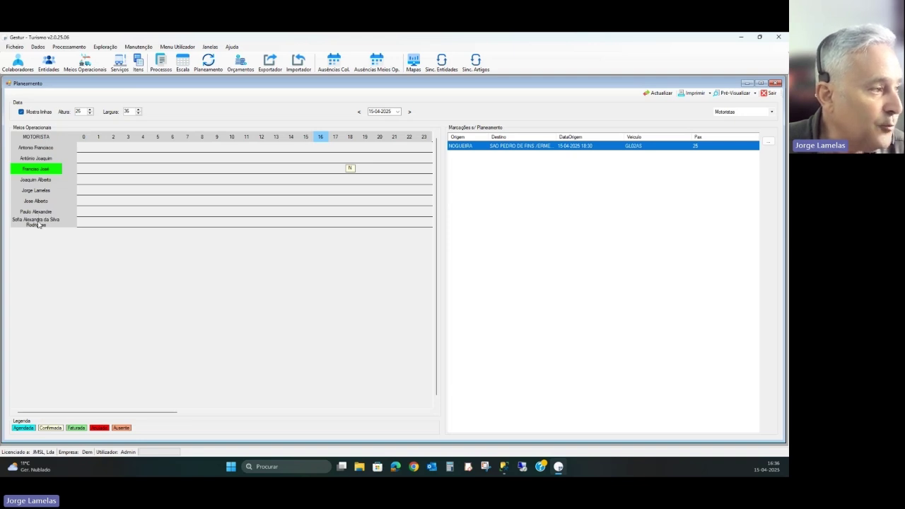
{"action": "left_click", "coordinate": [39, 222]}
{"action": "double_click", "coordinate": [543, 148]}
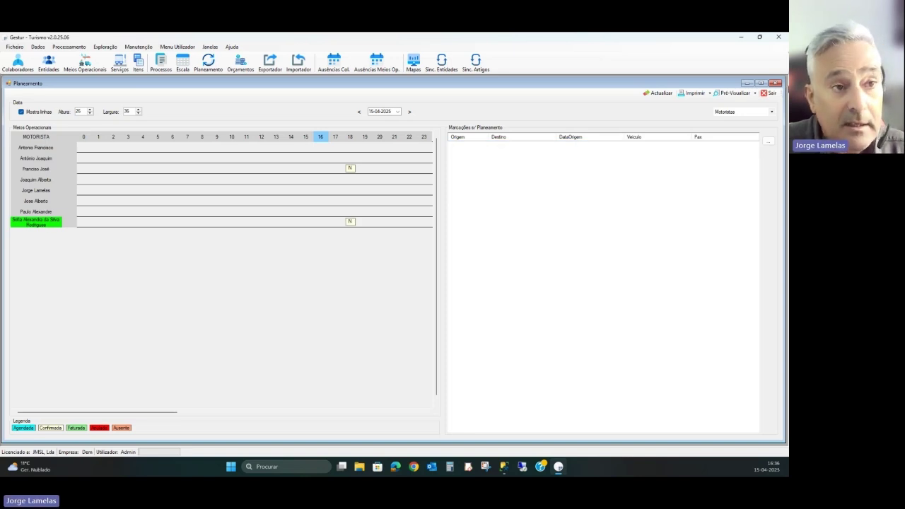
{"action": "left_click", "coordinate": [772, 95]}
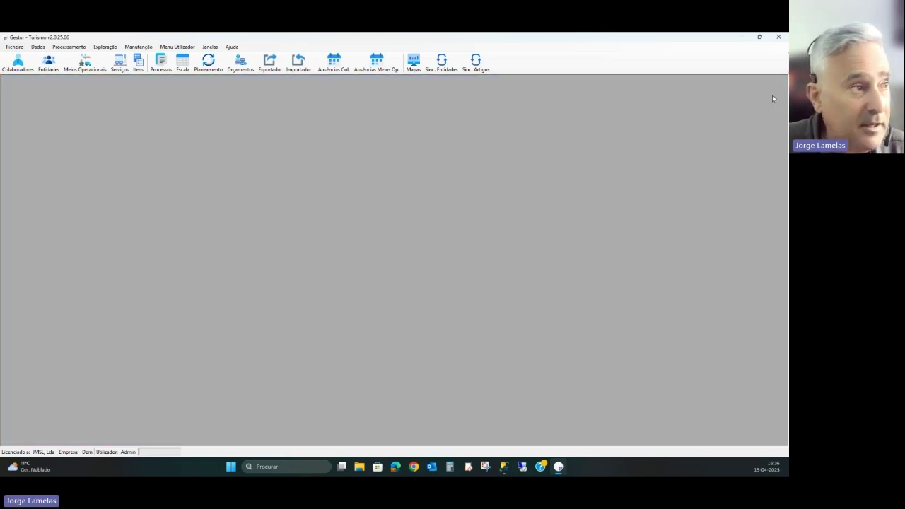
{"action": "left_click", "coordinate": [183, 62]}
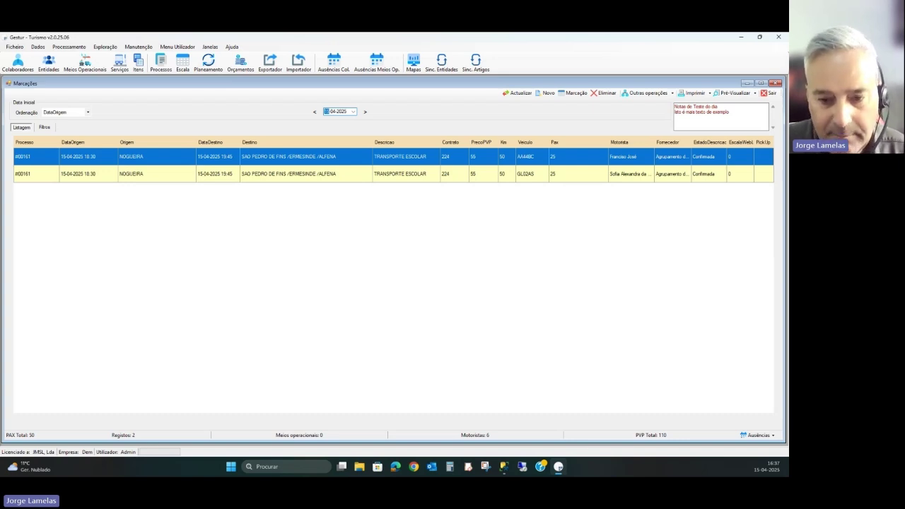
{"action": "key", "text": "super+Tab"}
- Return to the presentation and advance to the Próximas opções slide
{"action": "left_click", "coordinate": [292, 422]}
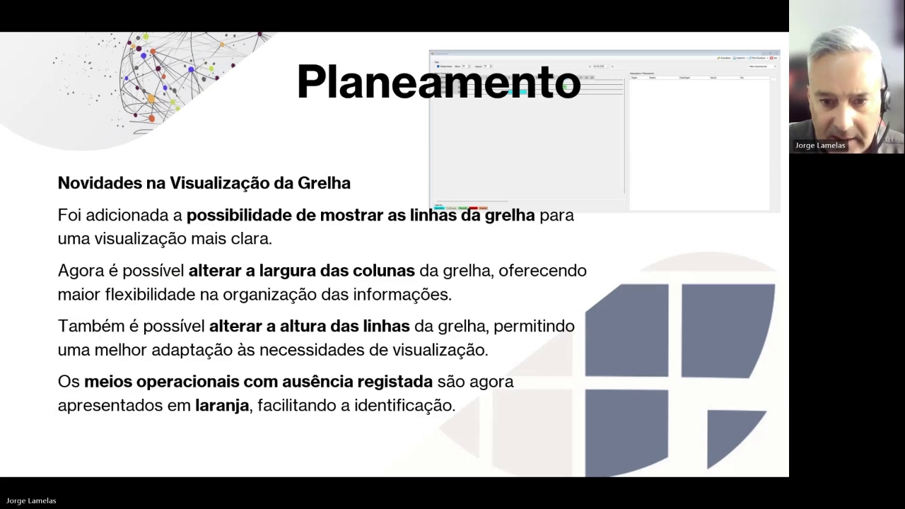
{"action": "key", "text": "Right"}
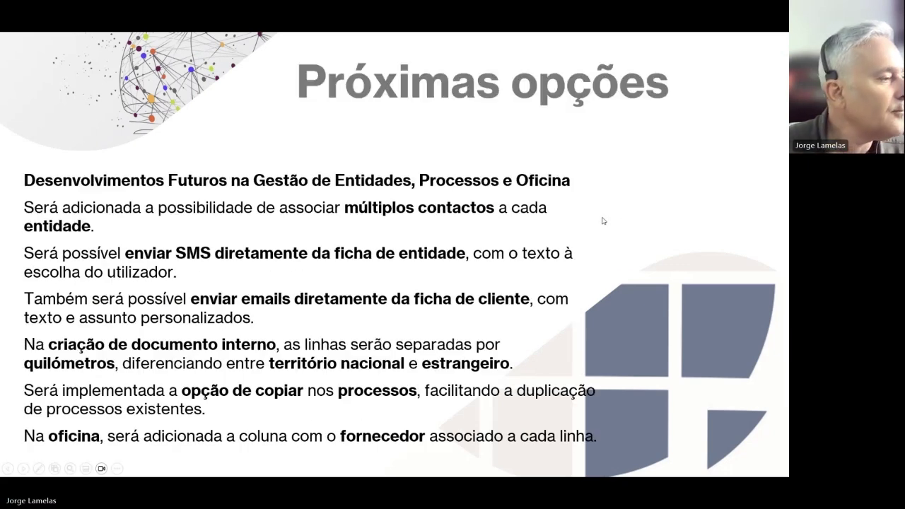